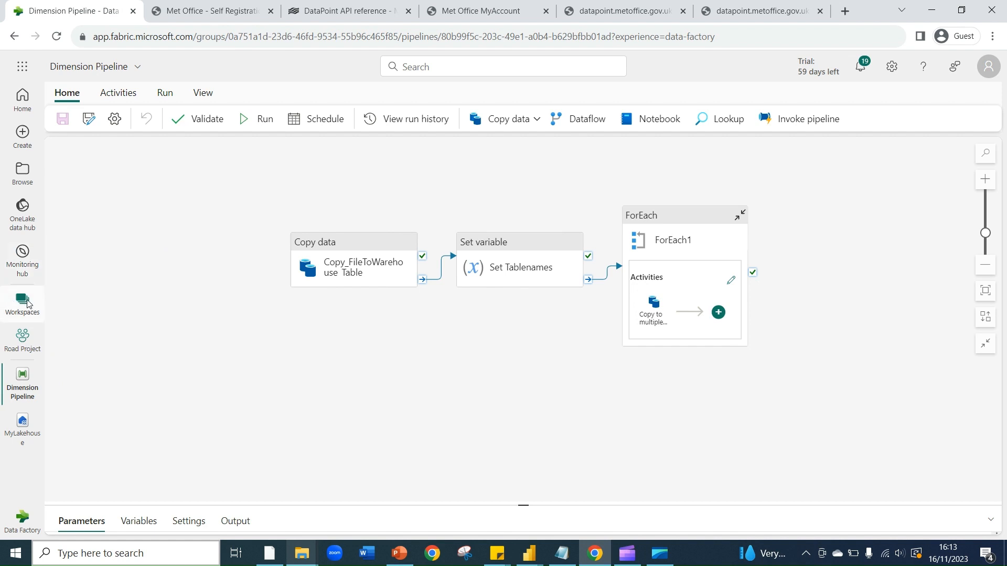
# Open the MyLakehouse lakehouse in the Learning workspace.
pyautogui.click(18, 300)
pyautogui.click(101, 266)
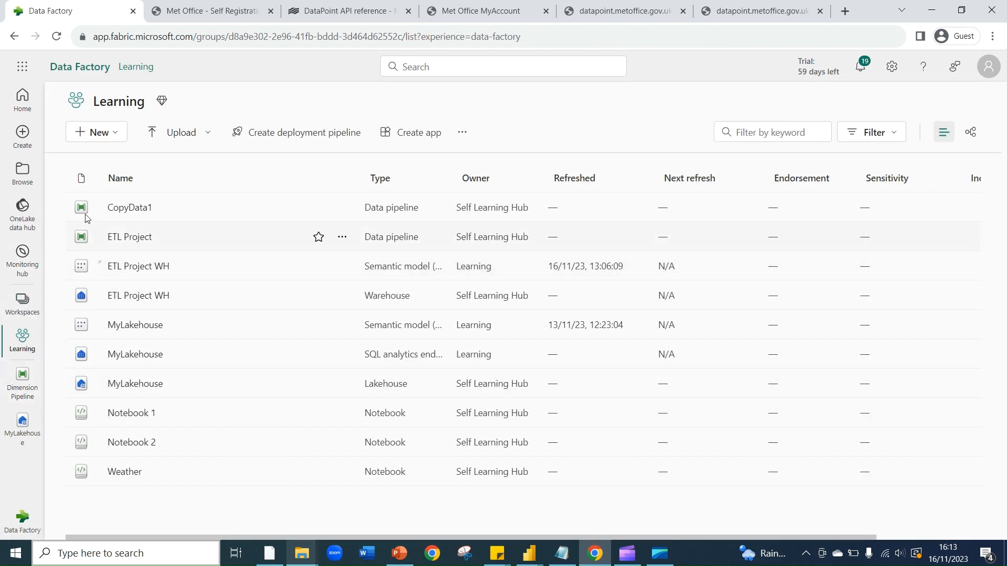
pyautogui.click(126, 384)
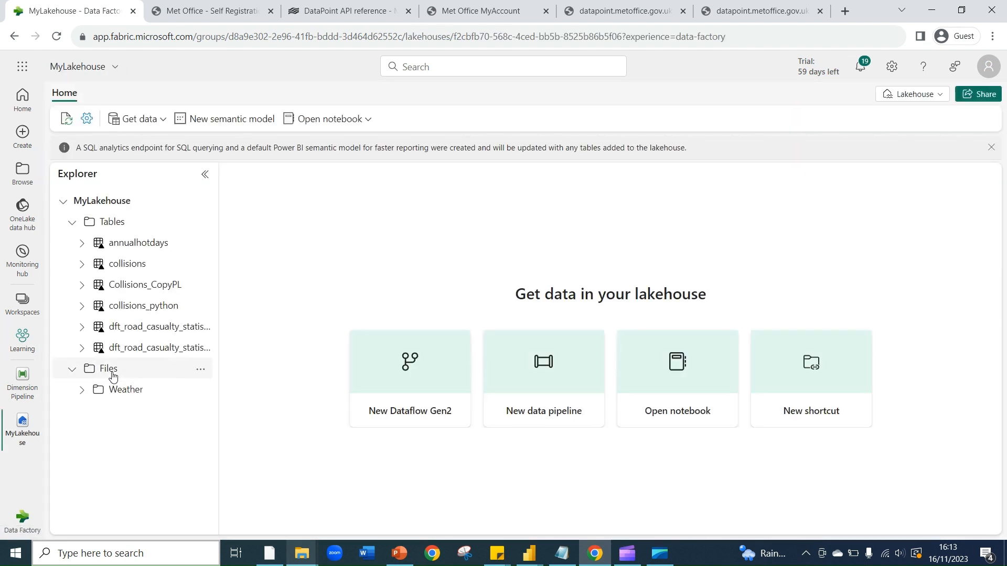
# Create a subfolder named ETLProject under the lakehouse's Files folder.
pyautogui.click(201, 370)
pyautogui.click(224, 417)
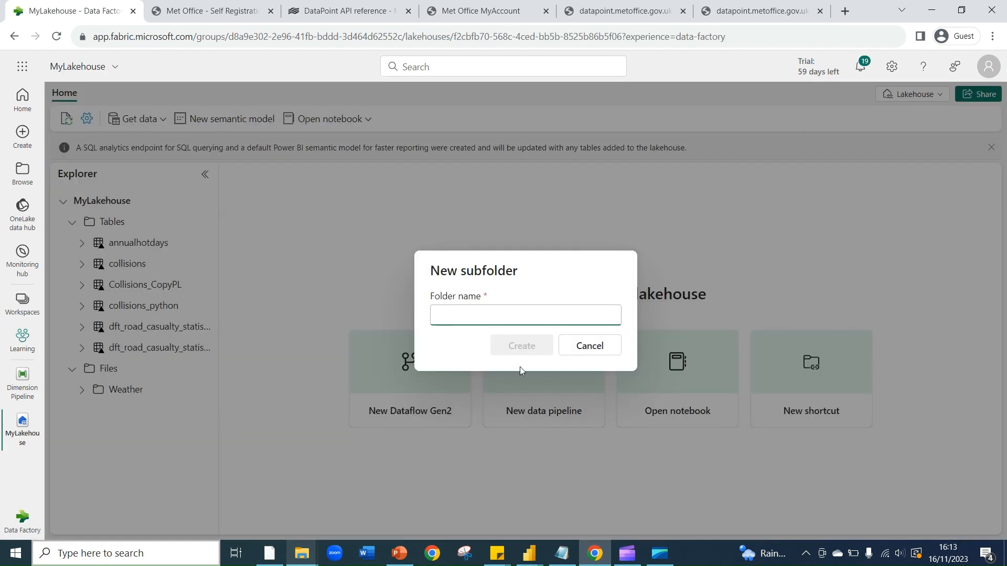
pyautogui.write('ETL')
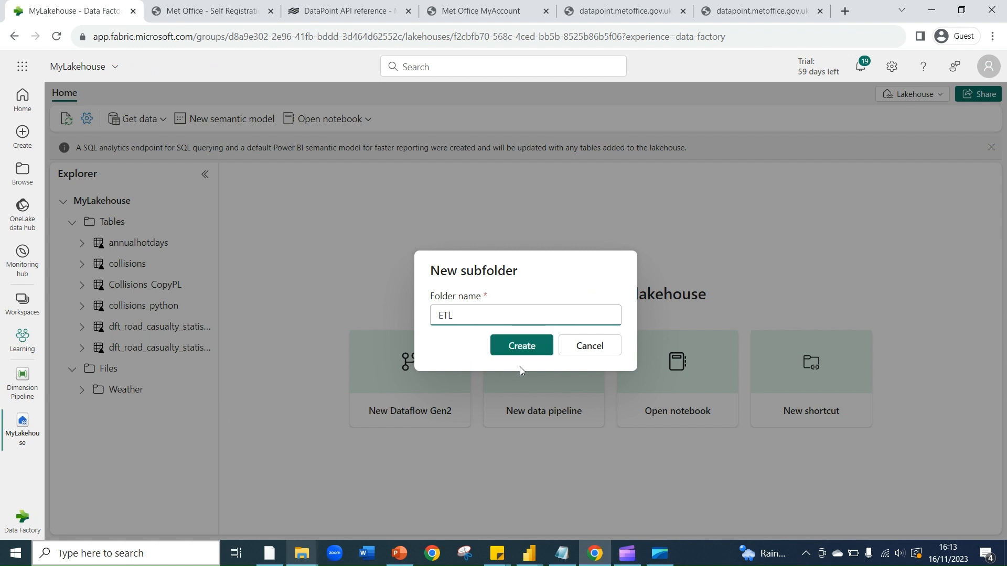
pyautogui.write('Project')
pyautogui.press('Return')
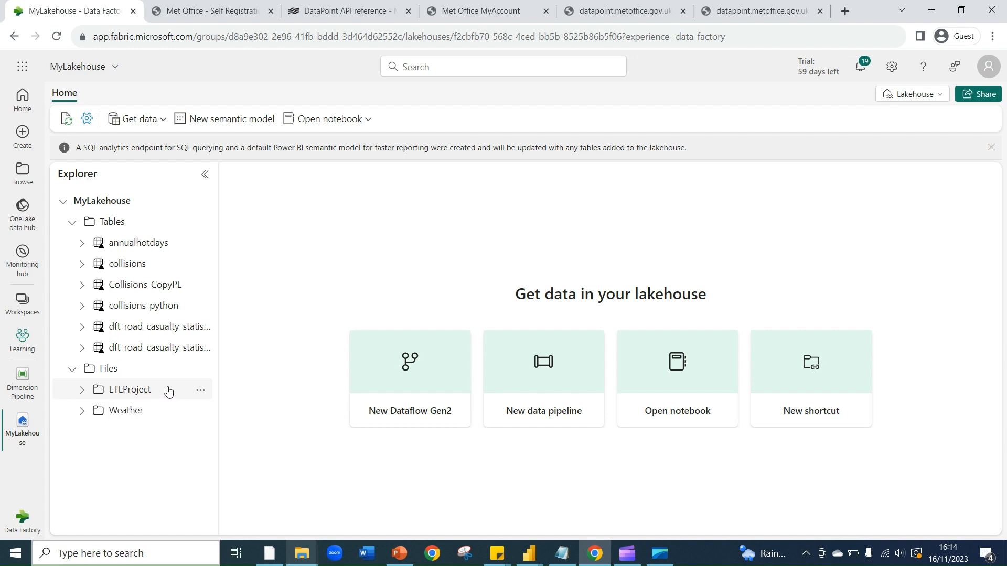
# Upload VehiclesDimensions.xlsx from the desktop's Fabric Road Safety Project folder into the ETLProject folder, and close the upload pane.
pyautogui.click(199, 393)
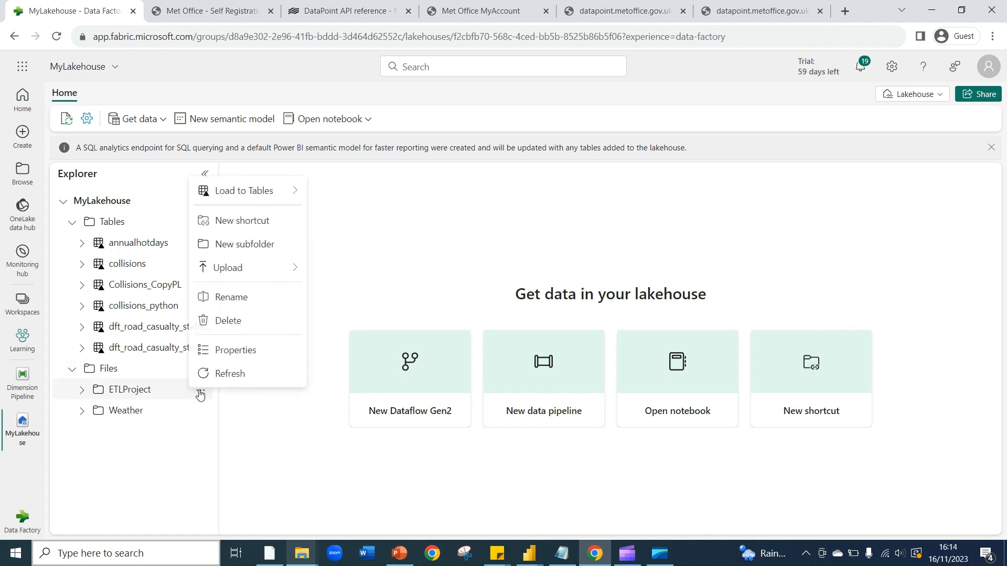
pyautogui.moveTo(237, 273)
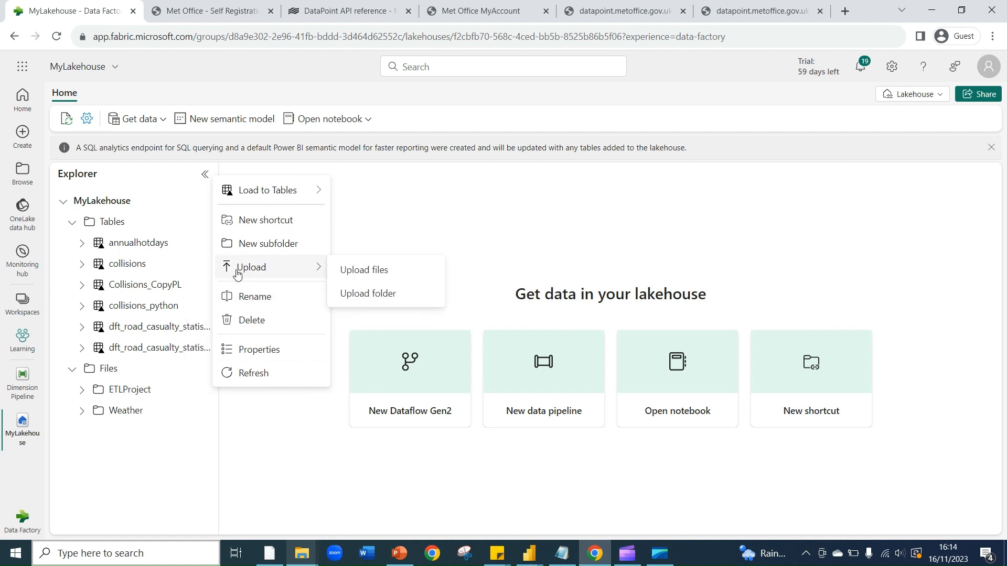
pyautogui.click(348, 270)
pyautogui.click(980, 156)
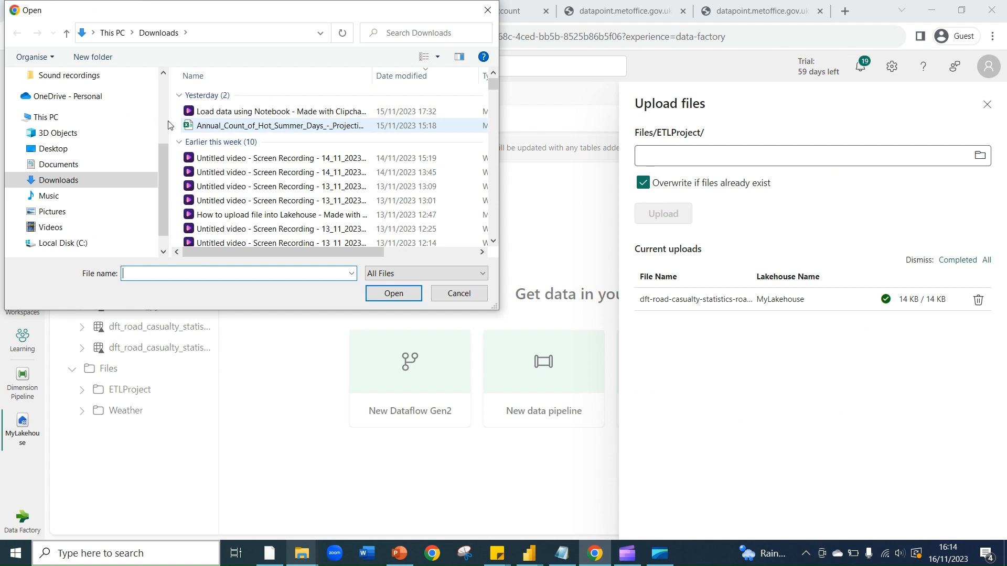
pyautogui.click(126, 149)
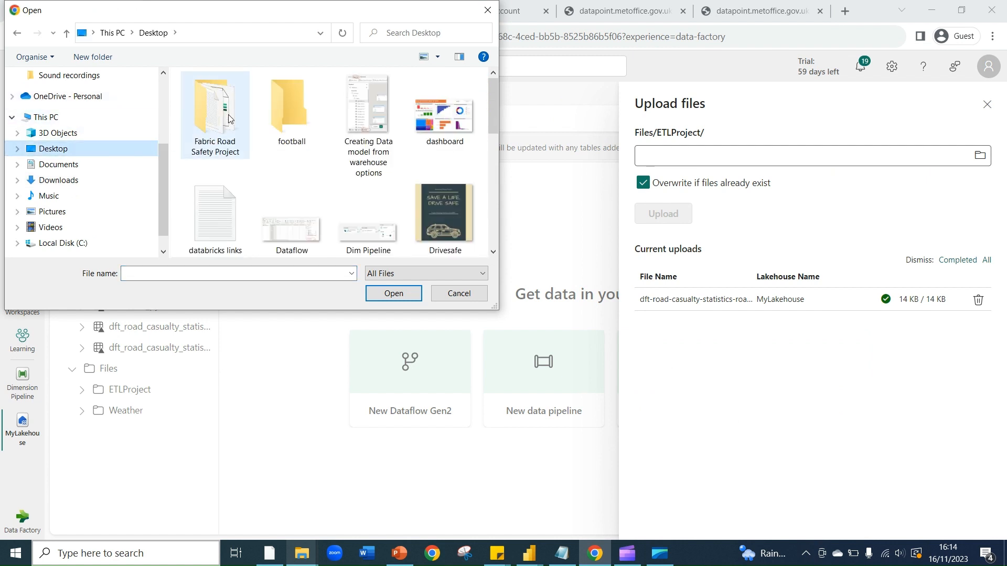
pyautogui.doubleClick(231, 118)
pyautogui.click(221, 196)
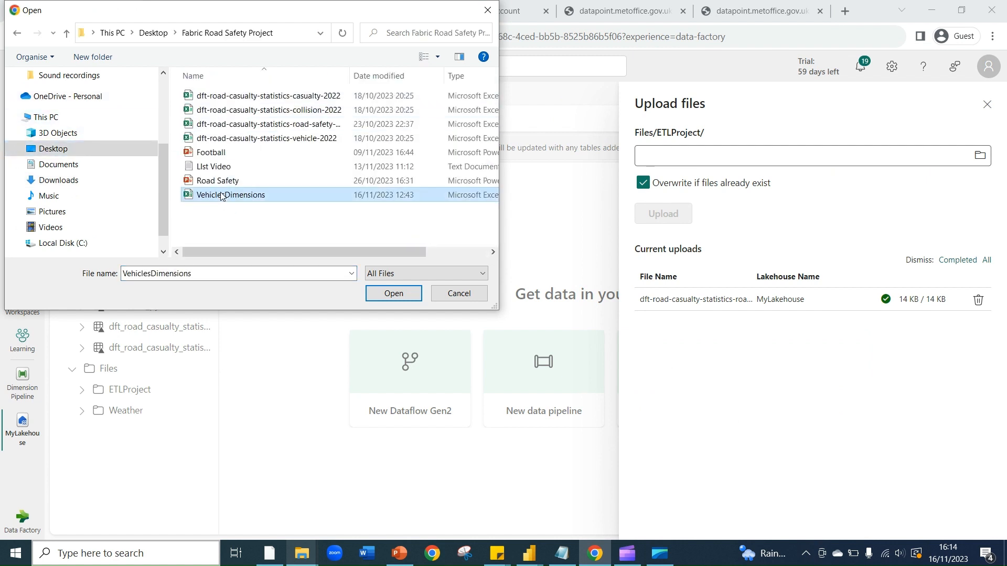
pyautogui.click(404, 293)
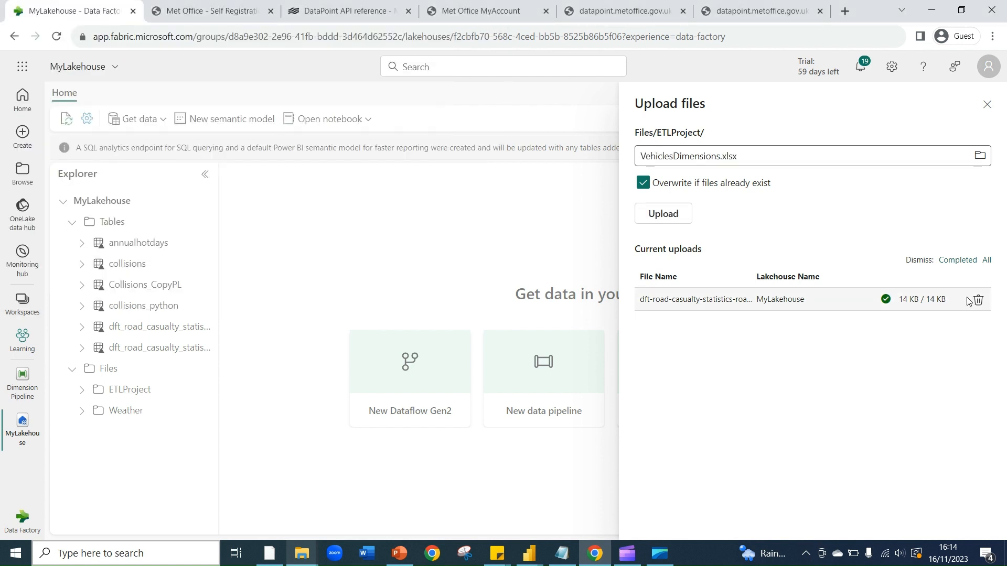
pyautogui.click(671, 214)
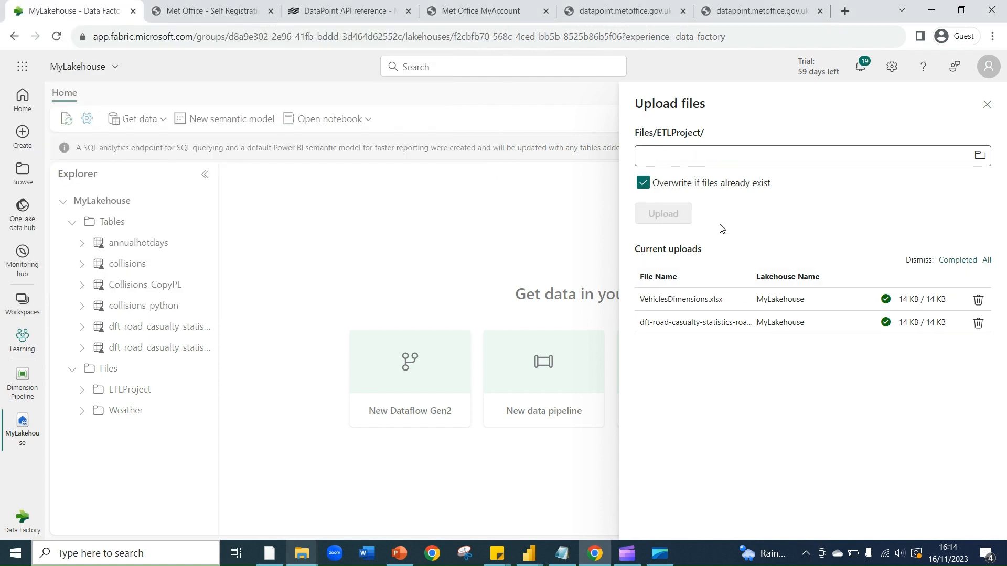
pyautogui.click(987, 104)
# Refresh the ETLProject folder and open it to view its files.
pyautogui.click(198, 389)
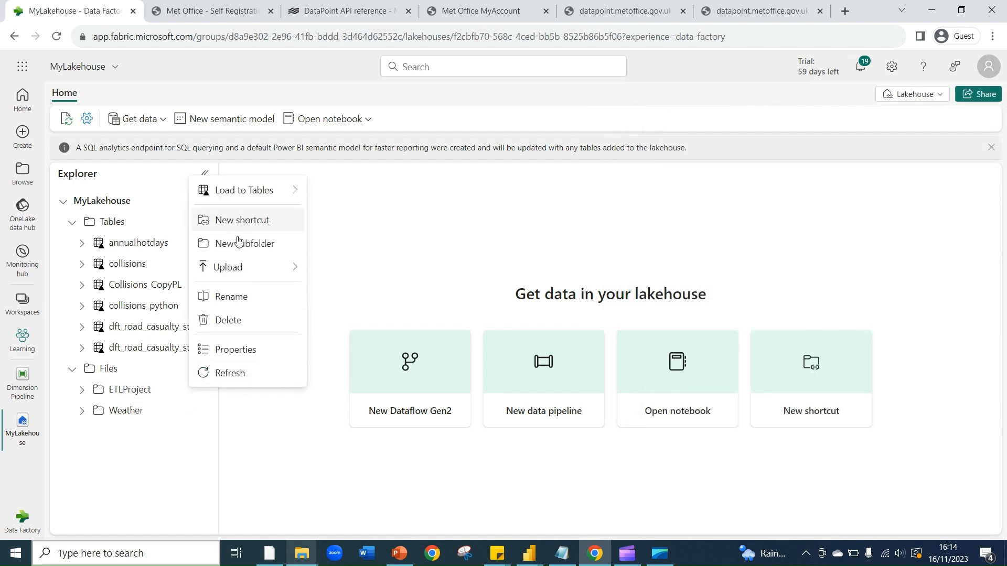
pyautogui.moveTo(240, 268)
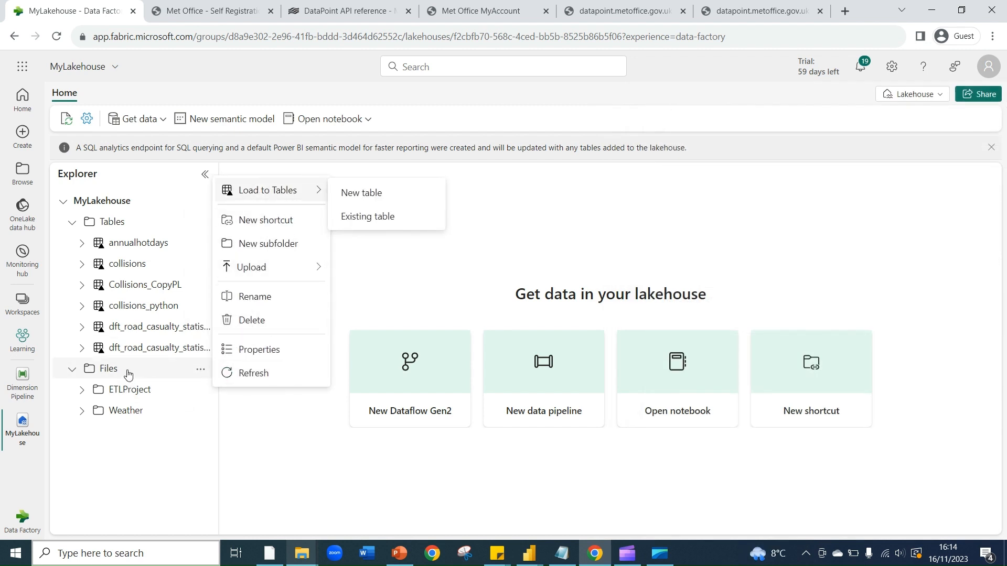
pyautogui.click(229, 374)
pyautogui.click(117, 391)
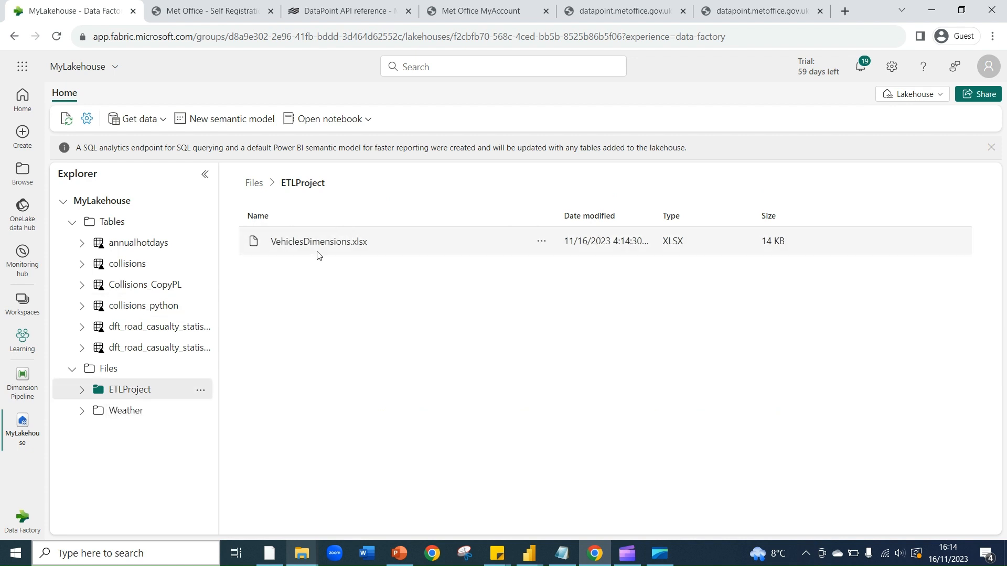
# Check the project outline in PowerPoint, and create a warehouse named ETLWarehouse in the Learning workspace.
pyautogui.click(400, 554)
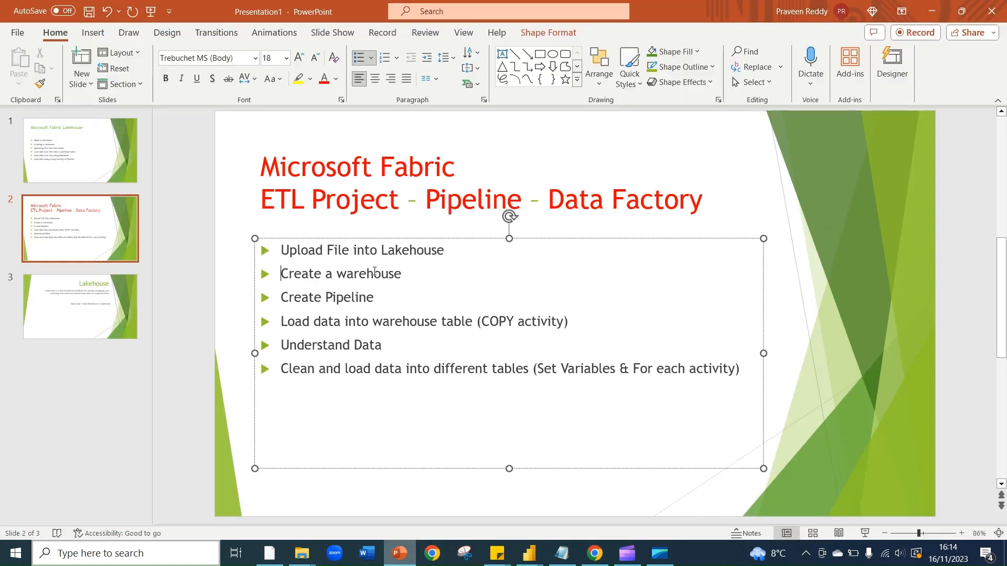
pyautogui.click(931, 11)
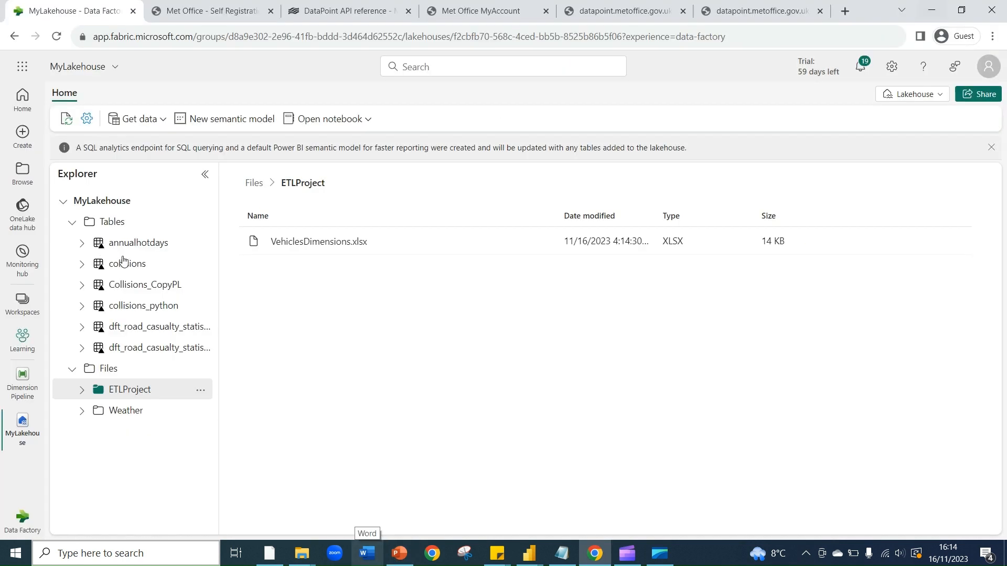
pyautogui.click(22, 342)
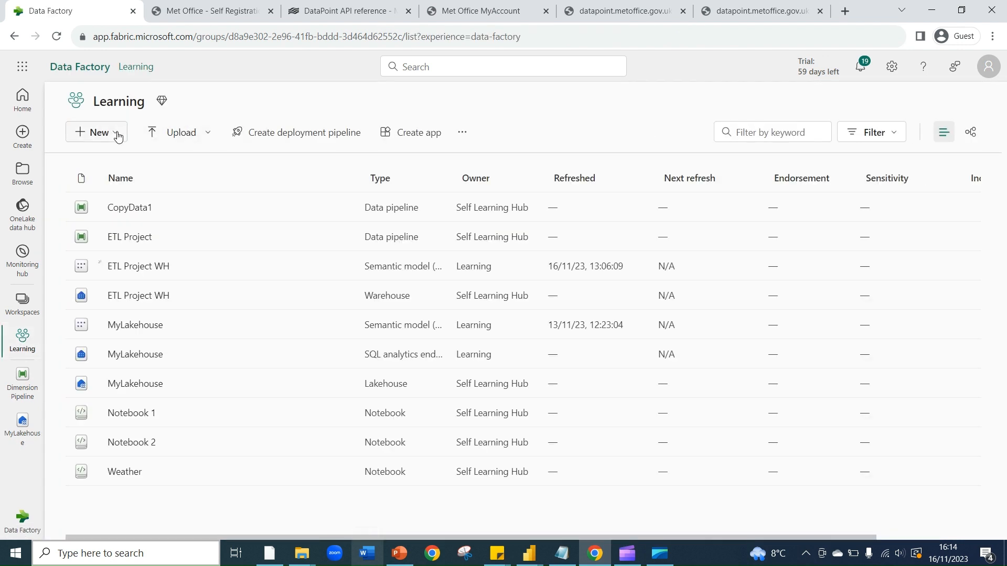
pyautogui.click(117, 134)
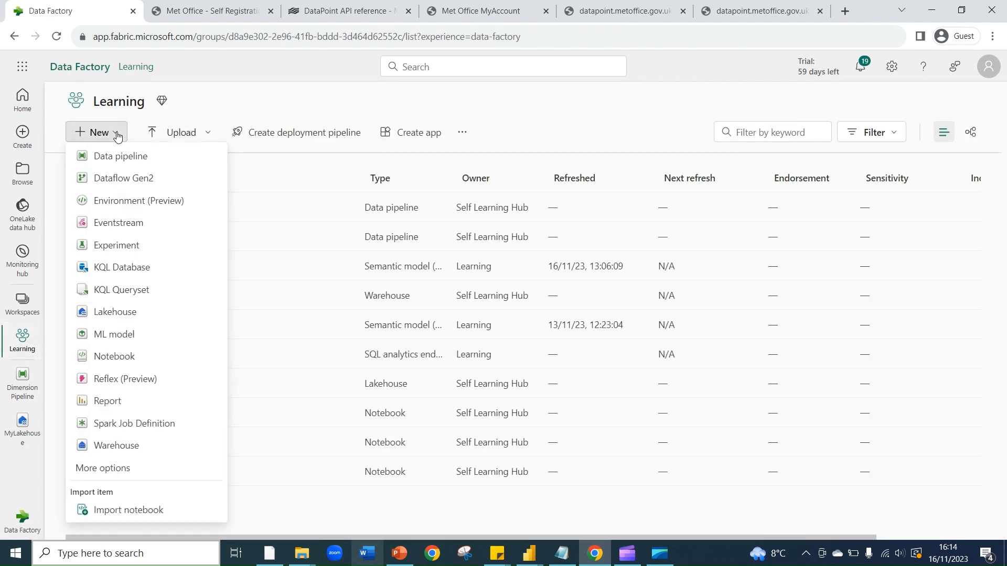
pyautogui.click(124, 448)
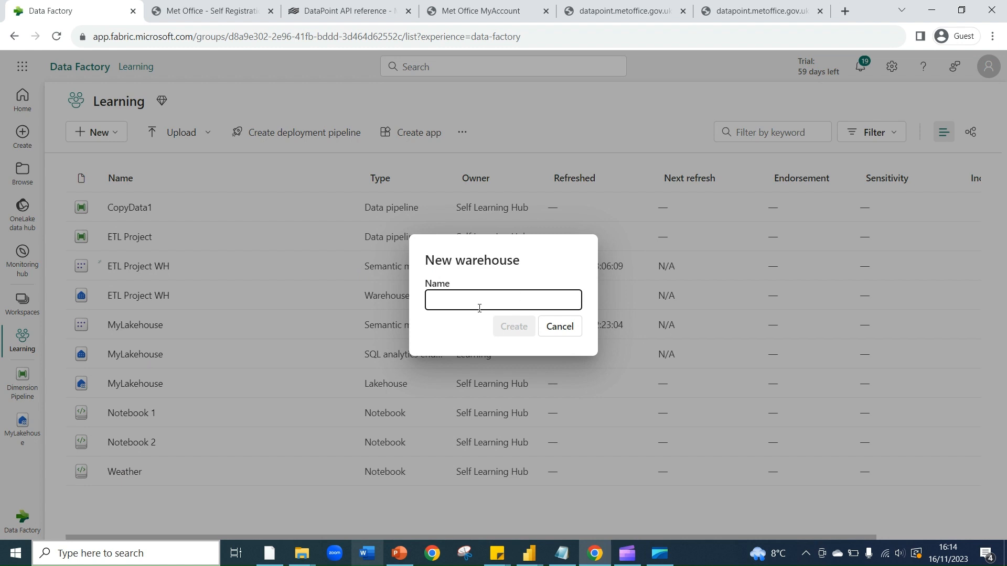
pyautogui.write('ETLWarehouse')
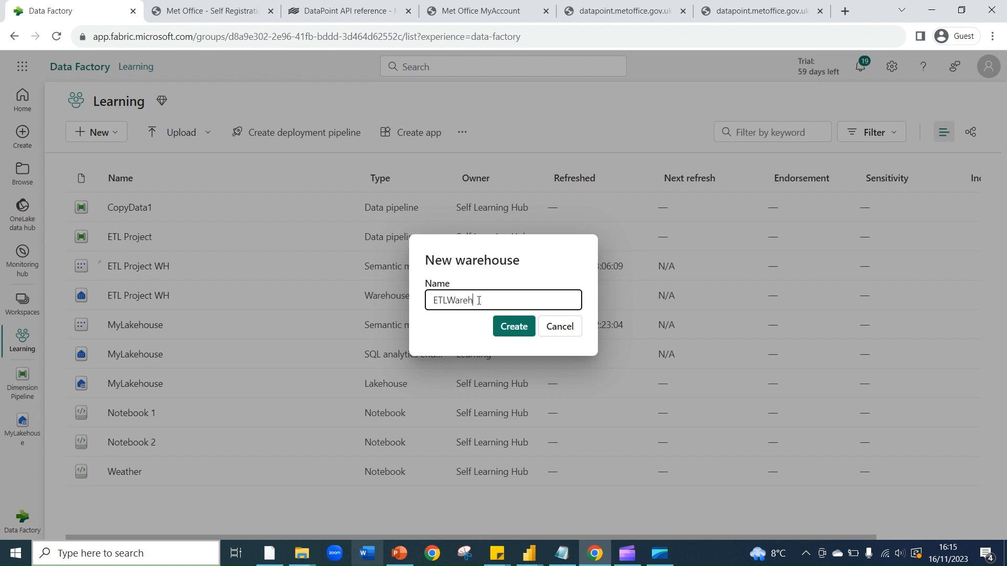
pyautogui.click(514, 326)
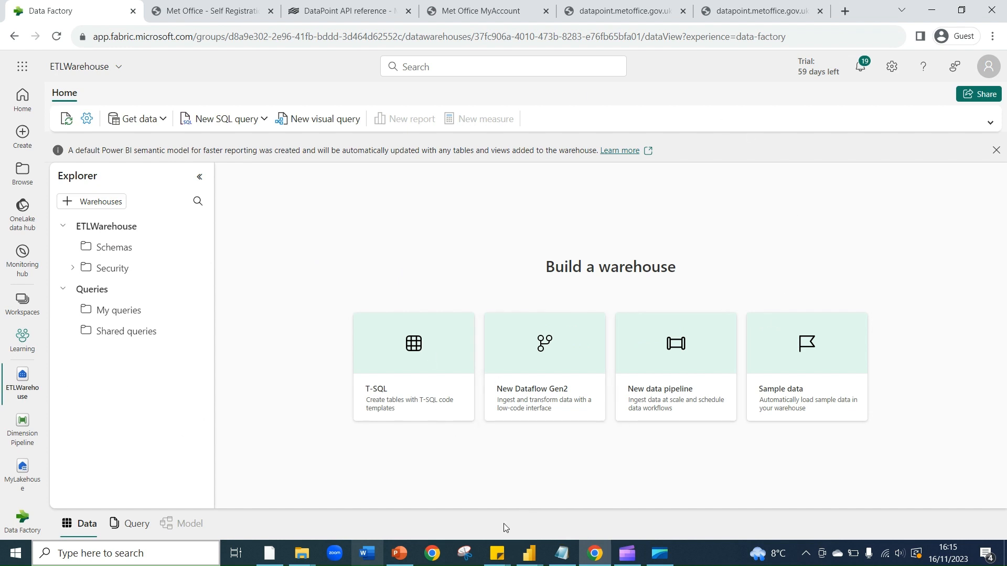
# Consult the PowerPoint outline again, and create a data pipeline named ETLPipeline in the Learning workspace.
pyautogui.click(399, 553)
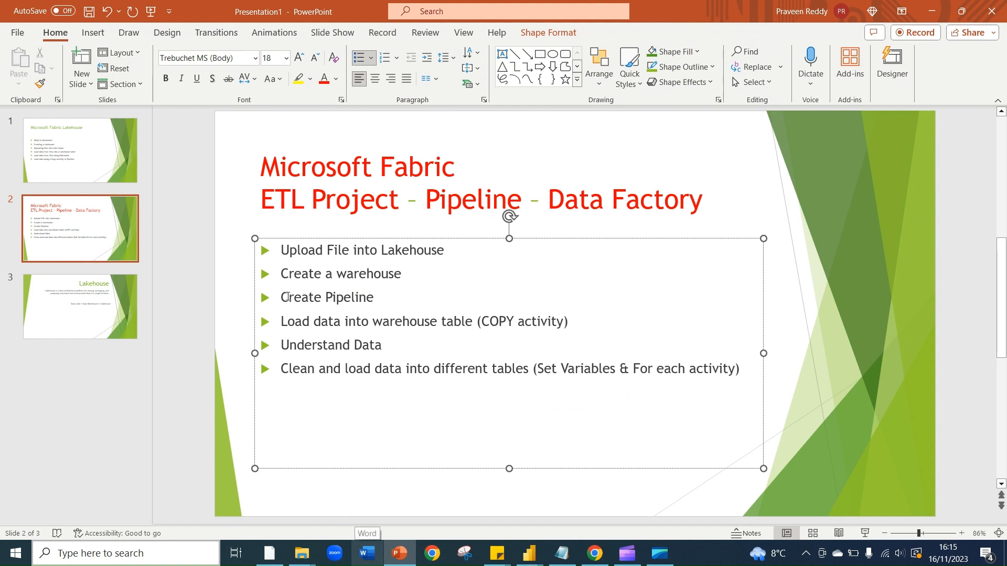
pyautogui.click(931, 11)
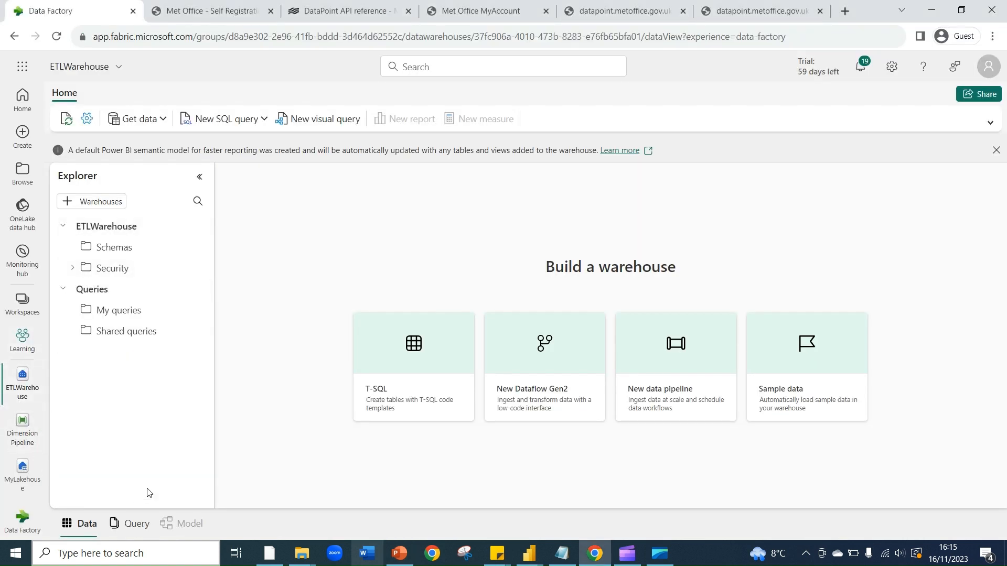
pyautogui.click(22, 339)
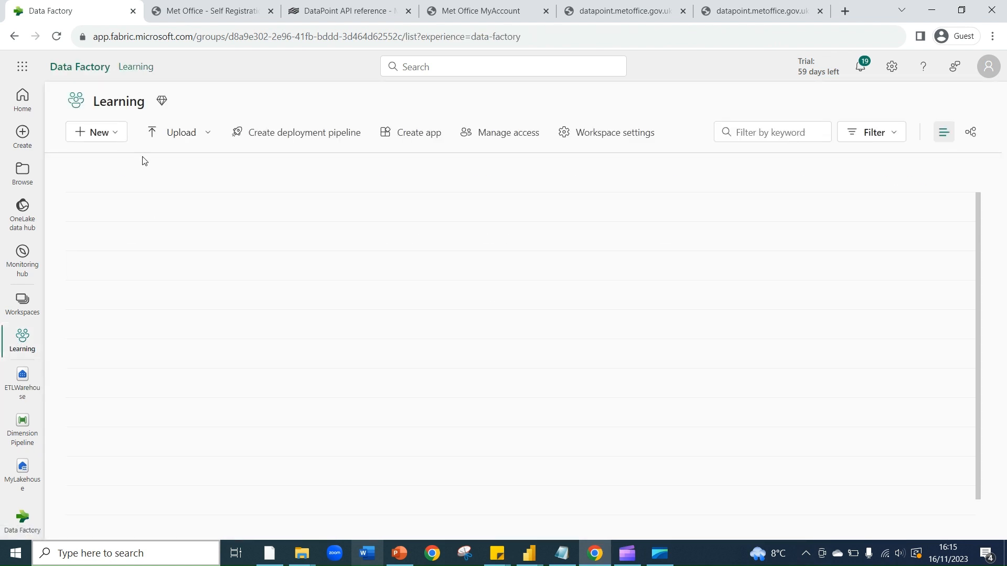
pyautogui.click(91, 135)
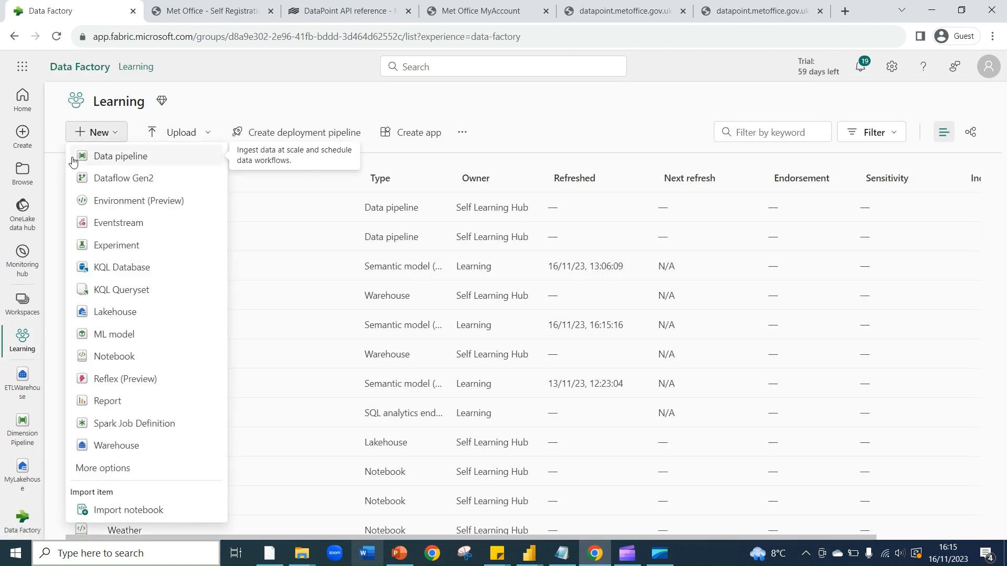
pyautogui.click(120, 156)
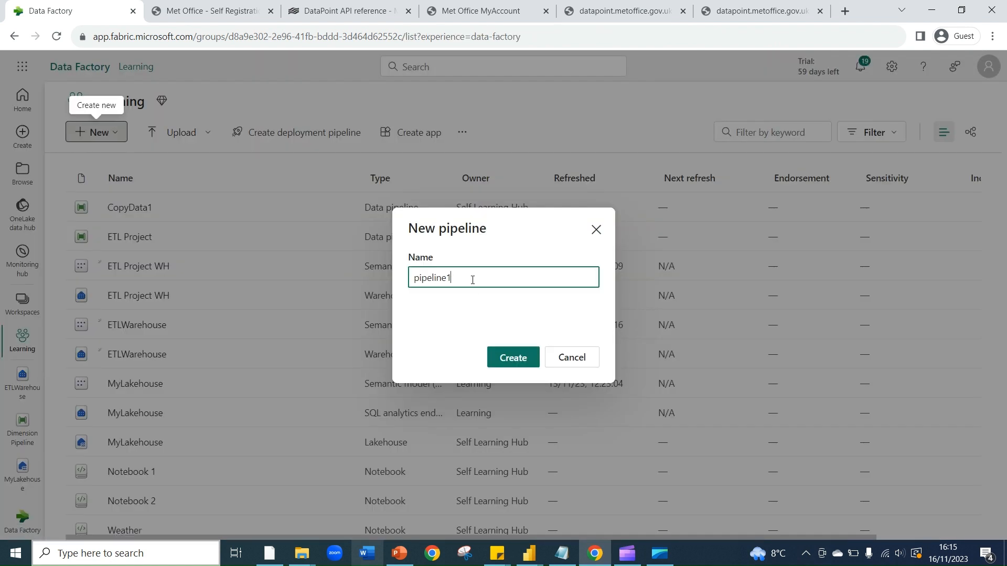
pyautogui.write('ETLPip')
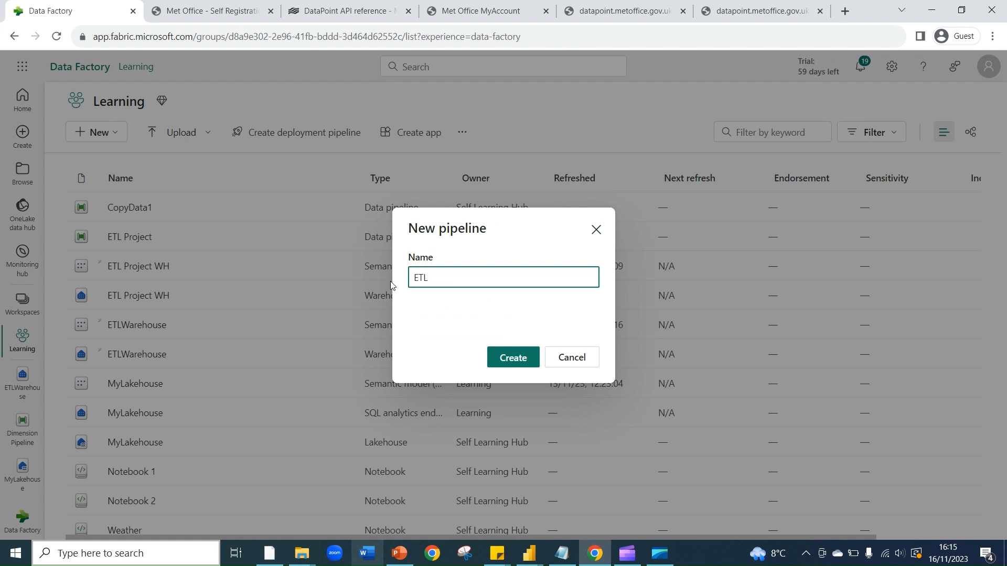
pyautogui.write('eline')
pyautogui.click(530, 355)
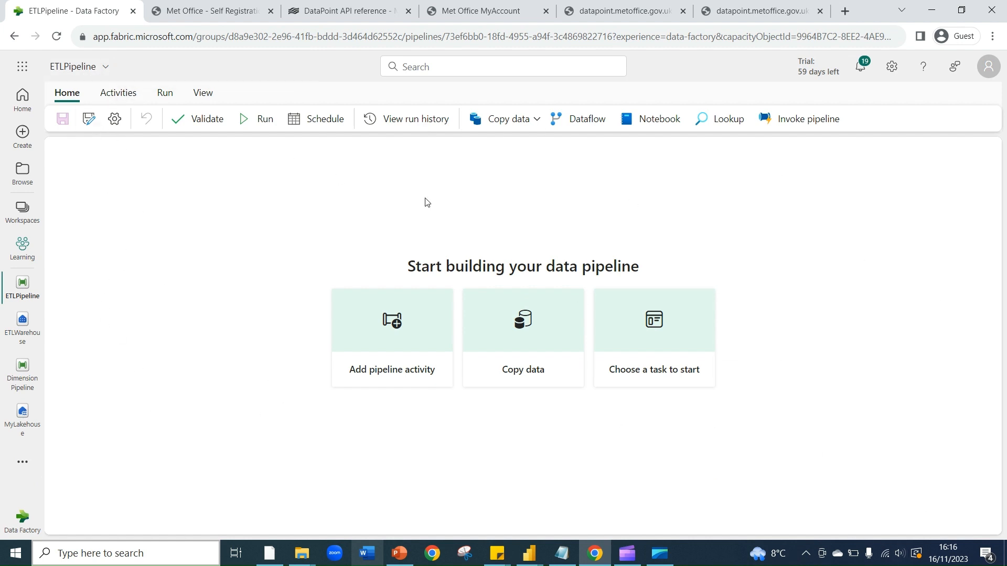
# Review the outline's COPY activity item in PowerPoint, and add a Copy data activity to the ETLPipeline canvas.
pyautogui.click(399, 553)
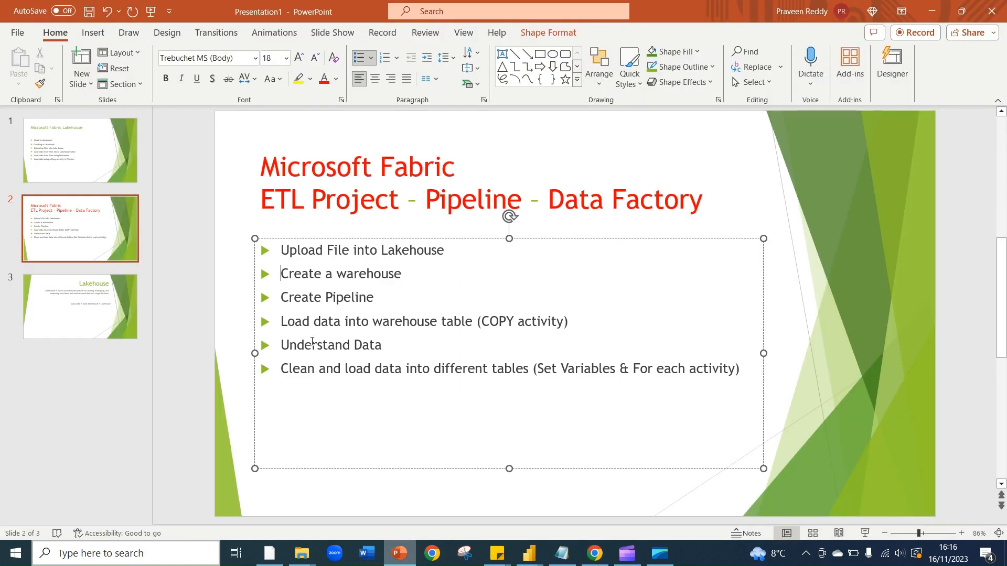
pyautogui.moveTo(281, 321); pyautogui.dragTo(600, 321)
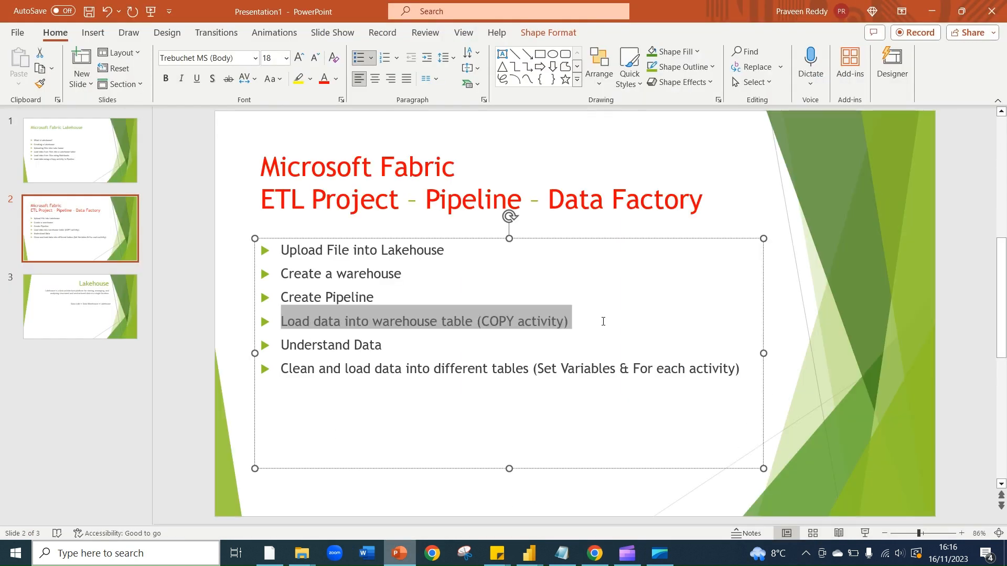
pyautogui.click(932, 11)
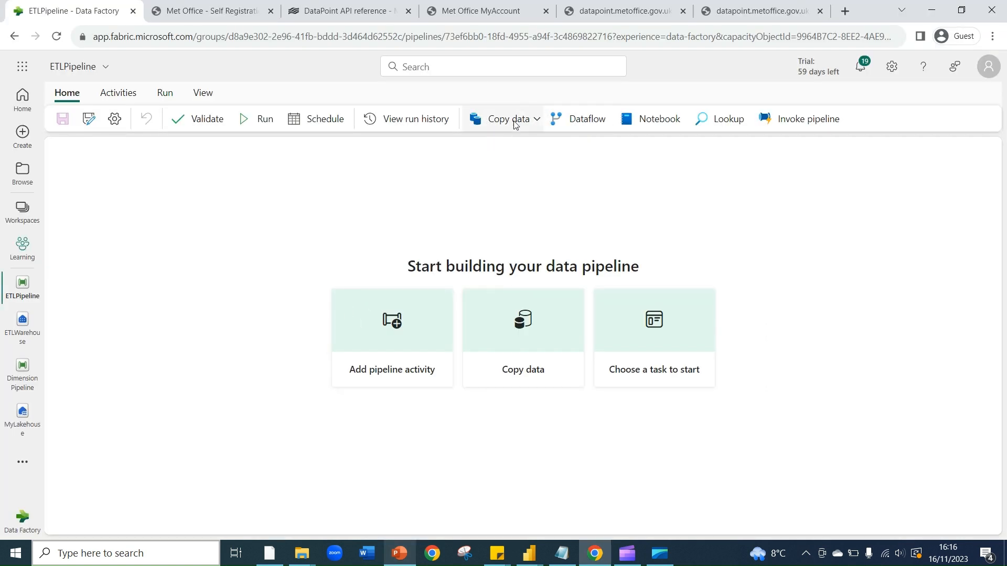
pyautogui.click(531, 119)
pyautogui.click(518, 149)
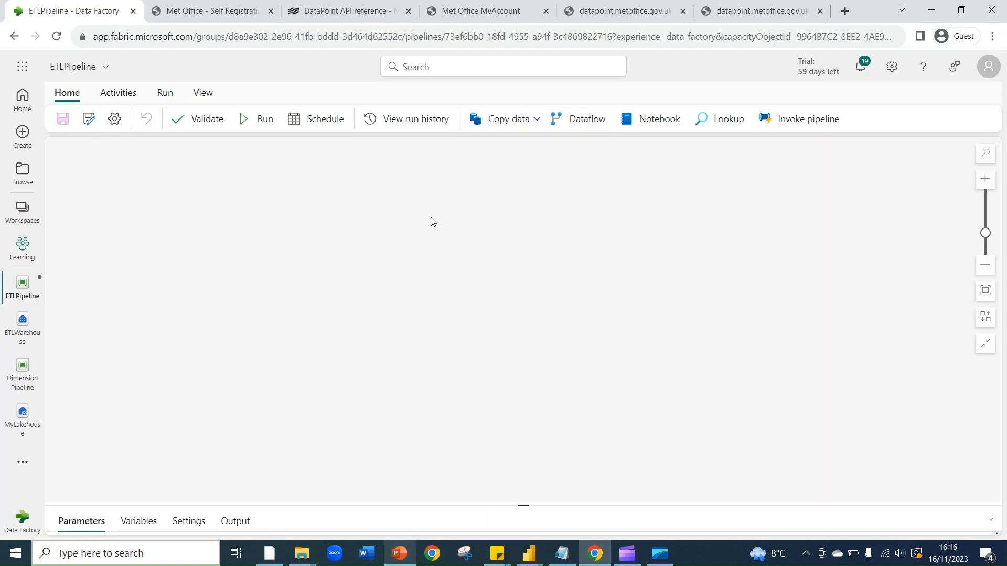
pyautogui.moveTo(126, 206); pyautogui.dragTo(243, 190)
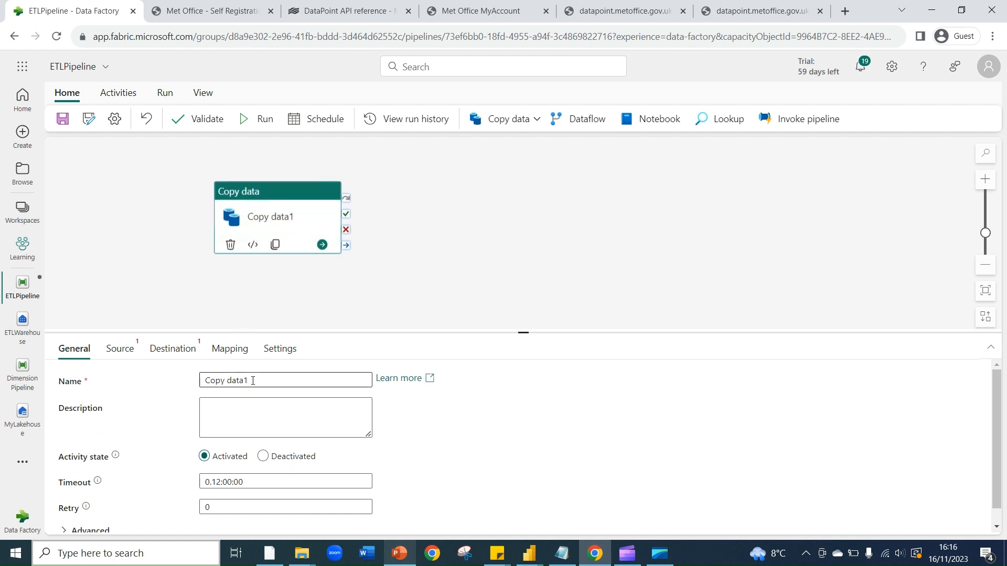
# Rename the Copy data activity as Copy to Warehouse.
pyautogui.doubleClick(226, 381)
pyautogui.press('BackSpace')
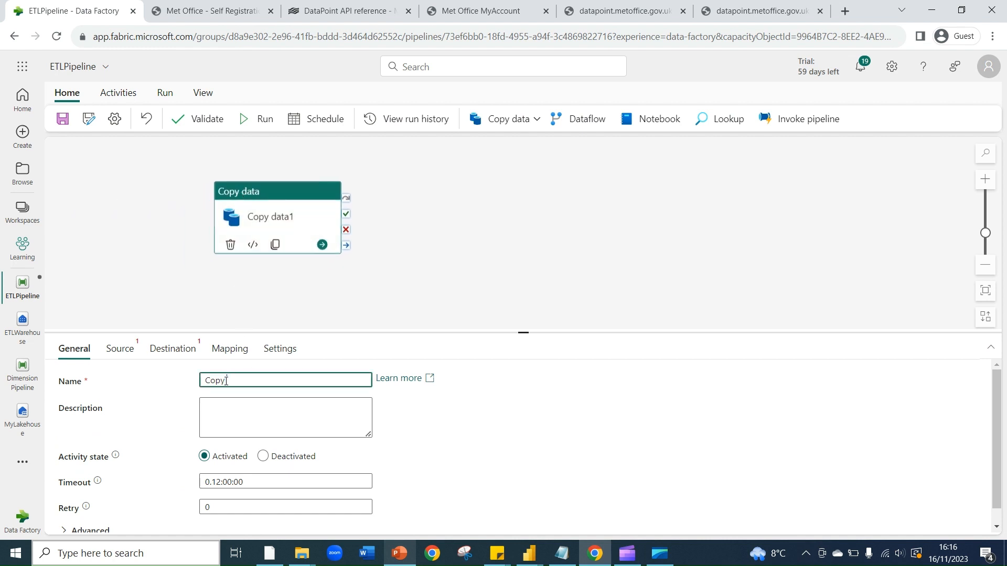
pyautogui.write('to Warehouse')
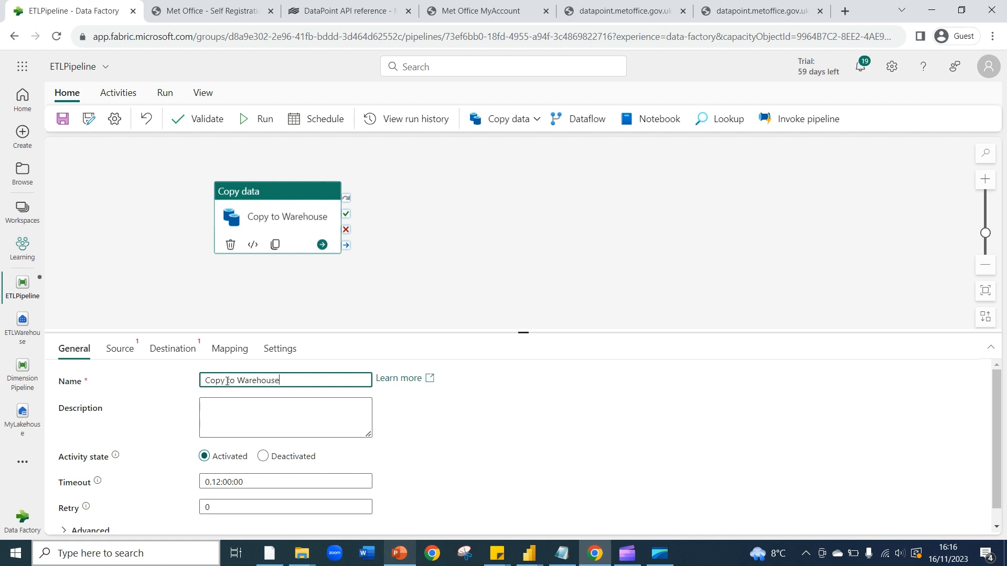
# Set the copy source to the workspace lakehouse MyLakehouse, with Files as the root folder.
pyautogui.click(126, 355)
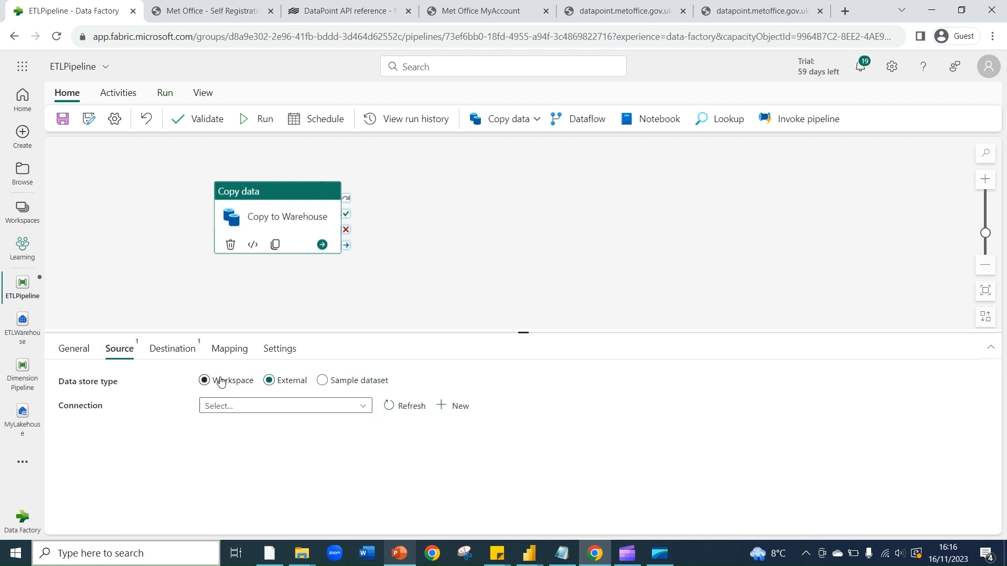
pyautogui.click(220, 381)
pyautogui.click(296, 431)
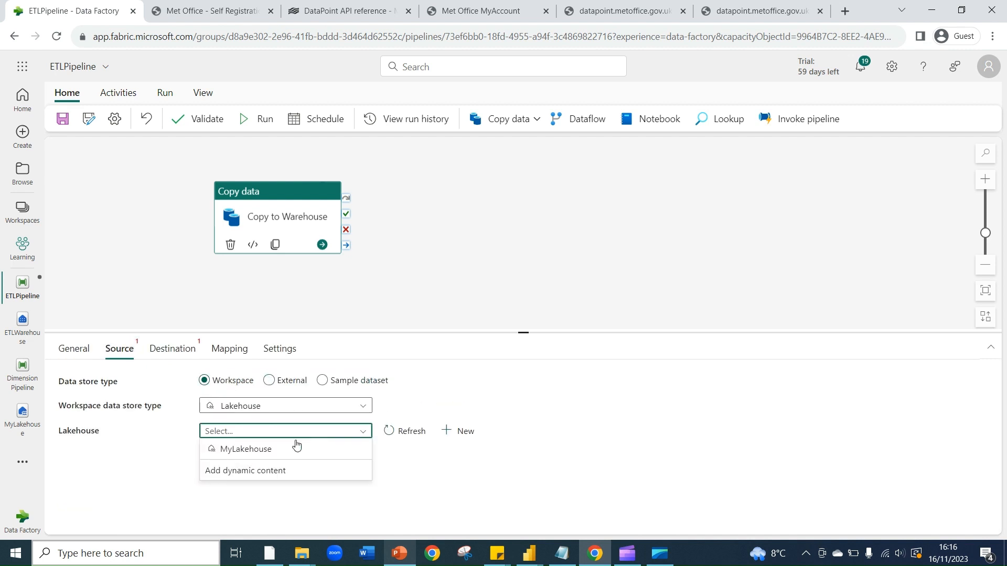
pyautogui.click(297, 449)
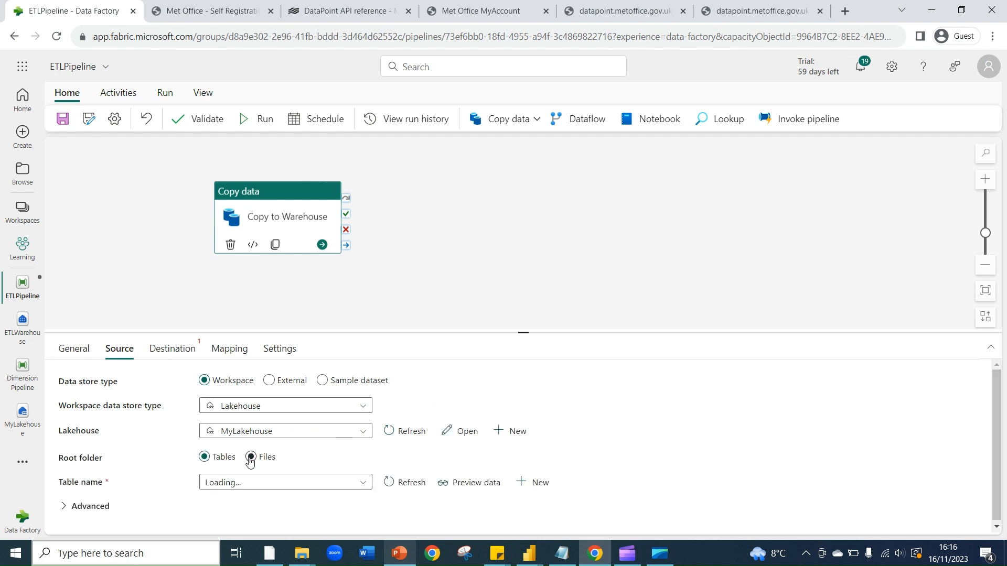
pyautogui.click(250, 459)
# Choose VehiclesDimensions.xlsx from the ETLProject folder as the source file path.
pyautogui.scroll(-2, 432, 480)
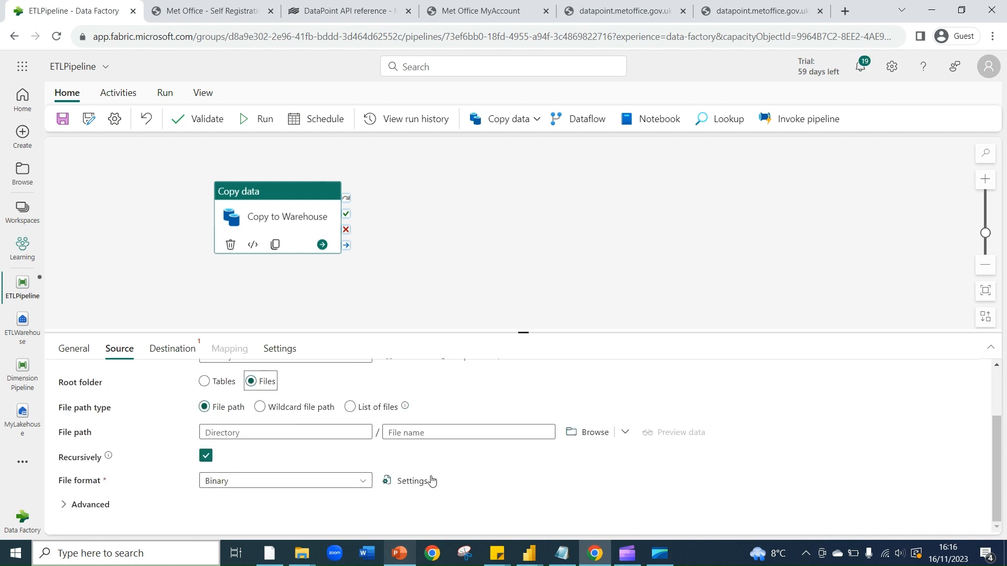
pyautogui.click(592, 433)
pyautogui.click(640, 175)
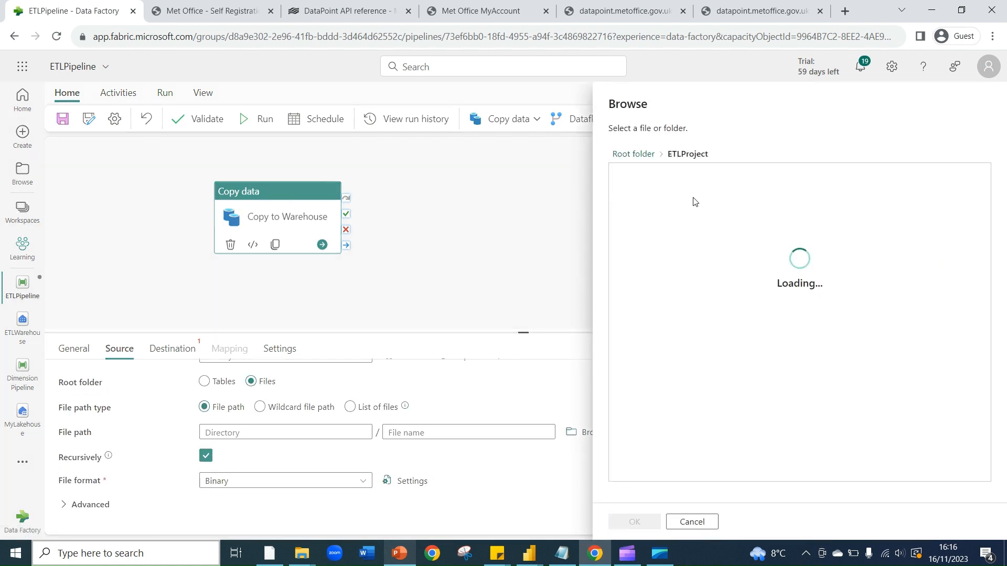
pyautogui.click(686, 176)
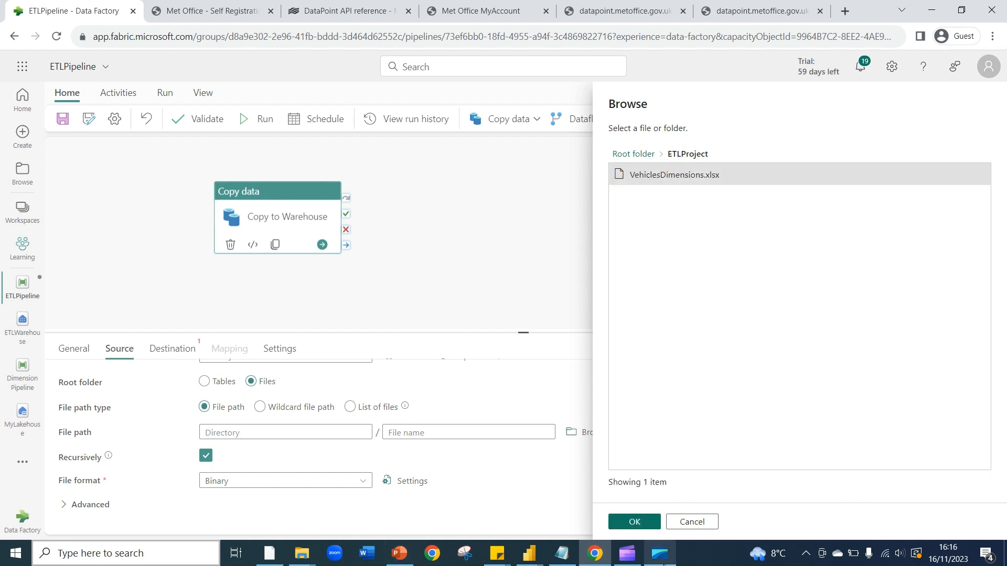
pyautogui.click(637, 522)
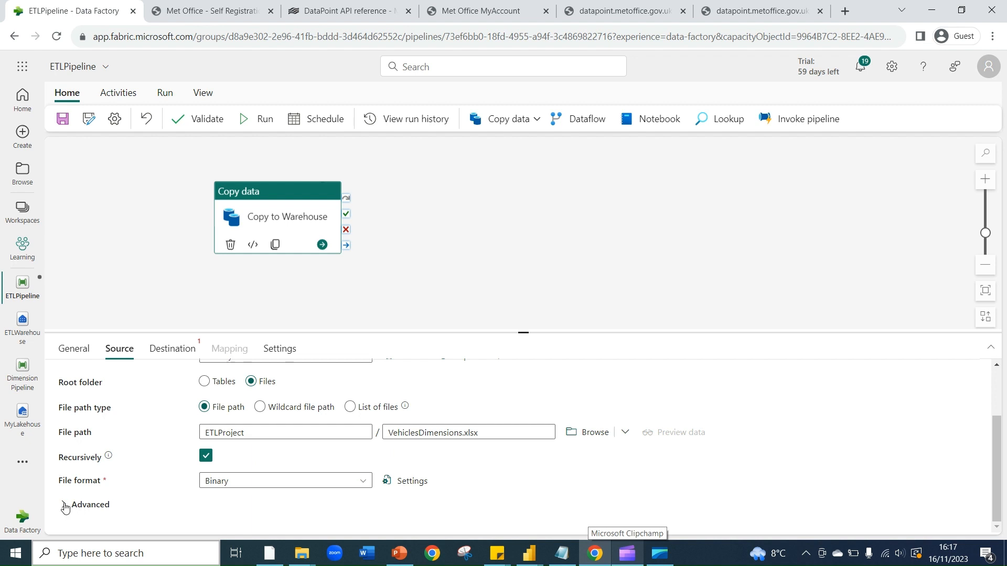
# Set the source file format to Excel and enable First row as header in its format settings.
pyautogui.click(309, 485)
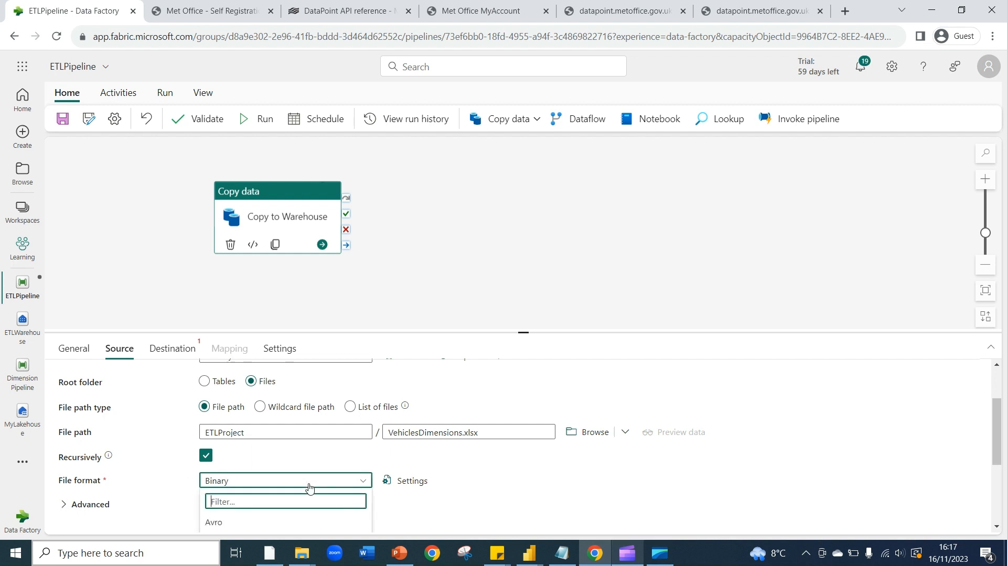
pyautogui.scroll(-3, 310, 489)
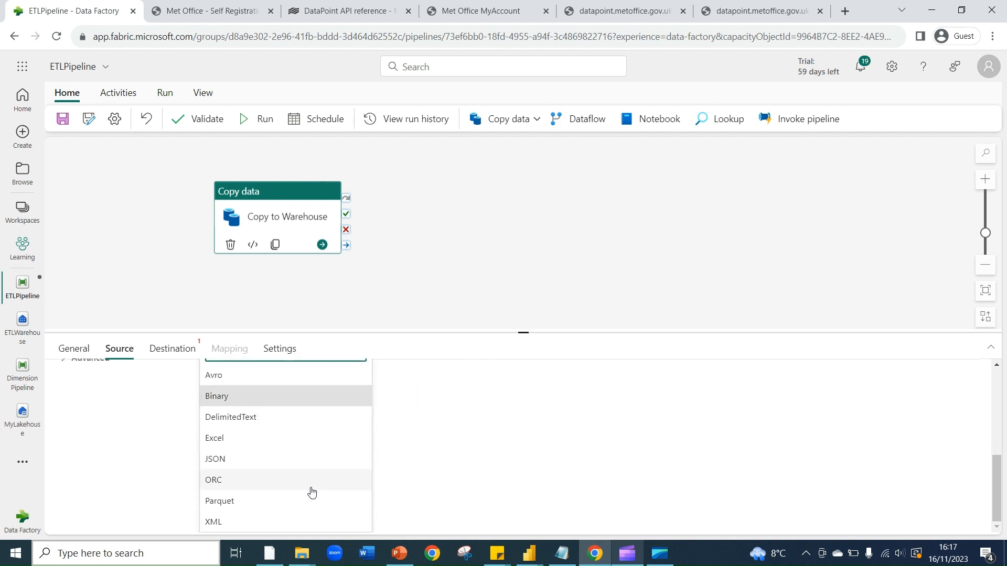
pyautogui.click(227, 446)
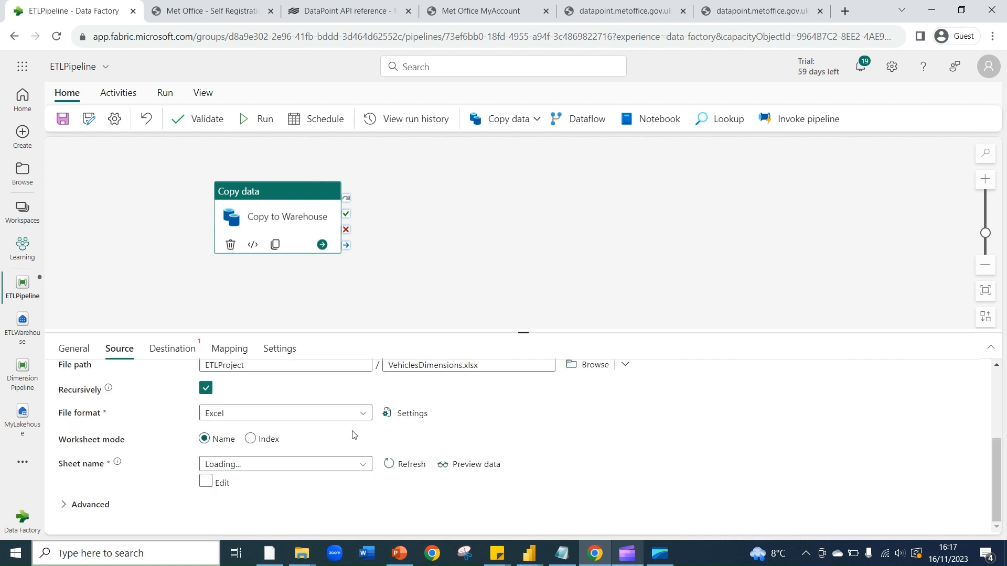
pyautogui.click(397, 413)
pyautogui.click(480, 351)
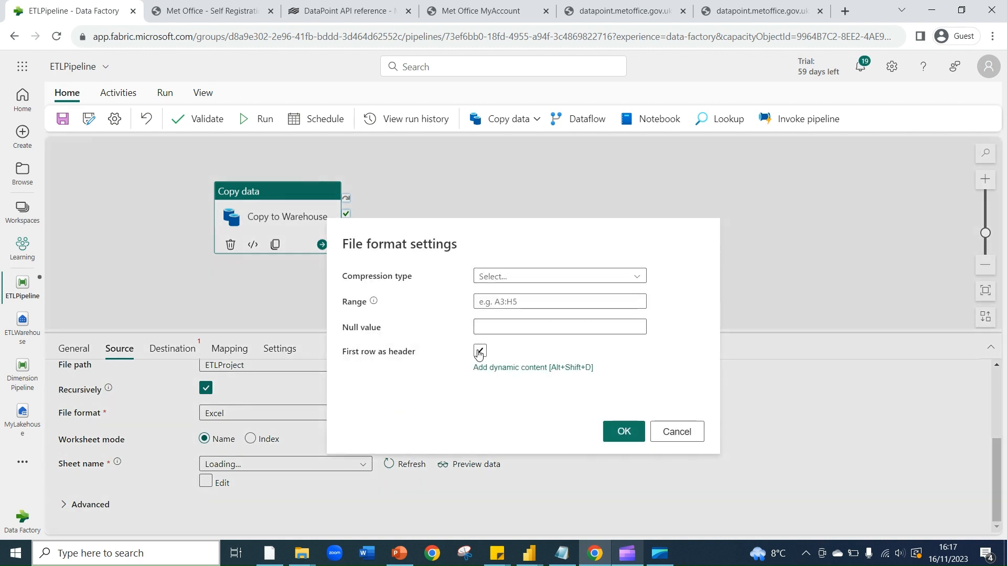
pyautogui.click(480, 352)
pyautogui.click(624, 432)
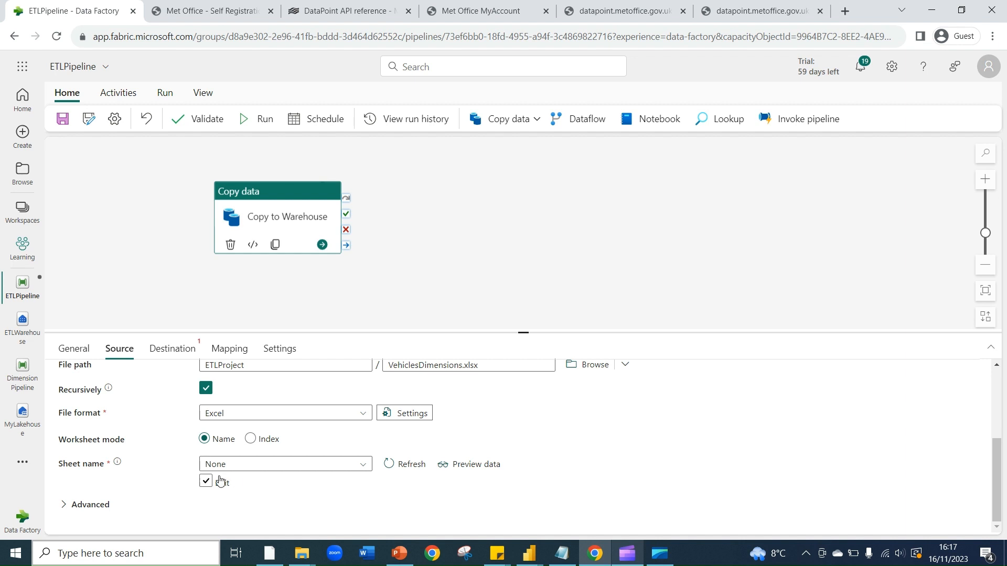
# Select Sheet2 as the worksheet to read from the source Excel file.
pyautogui.click(173, 349)
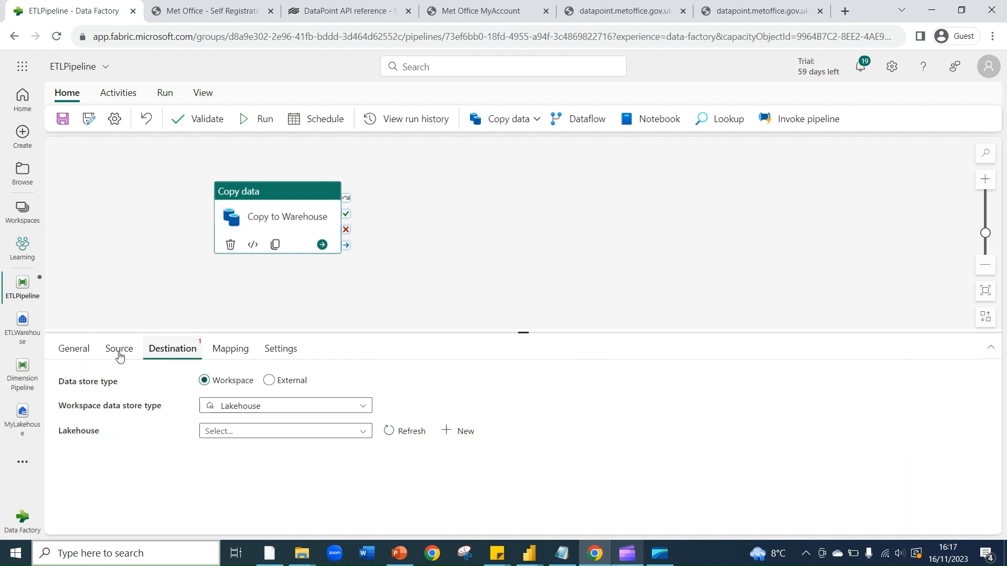
pyautogui.click(119, 349)
pyautogui.scroll(-3, 233, 519)
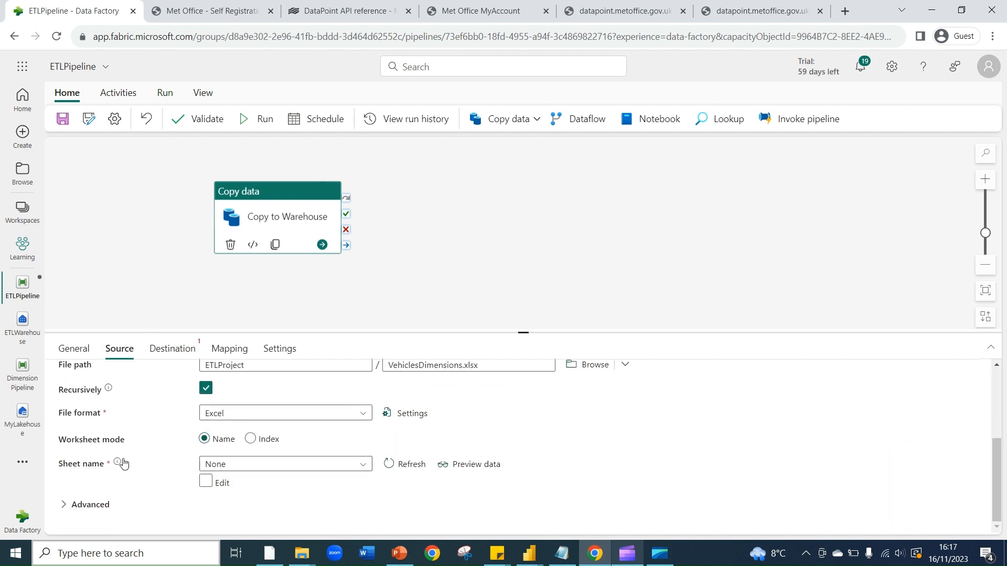
pyautogui.click(210, 468)
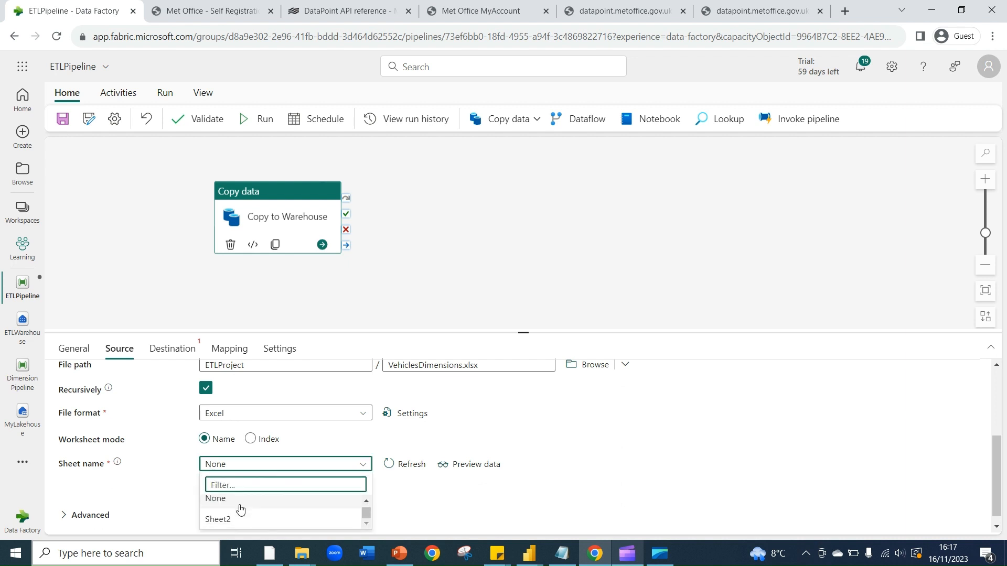
pyautogui.click(229, 521)
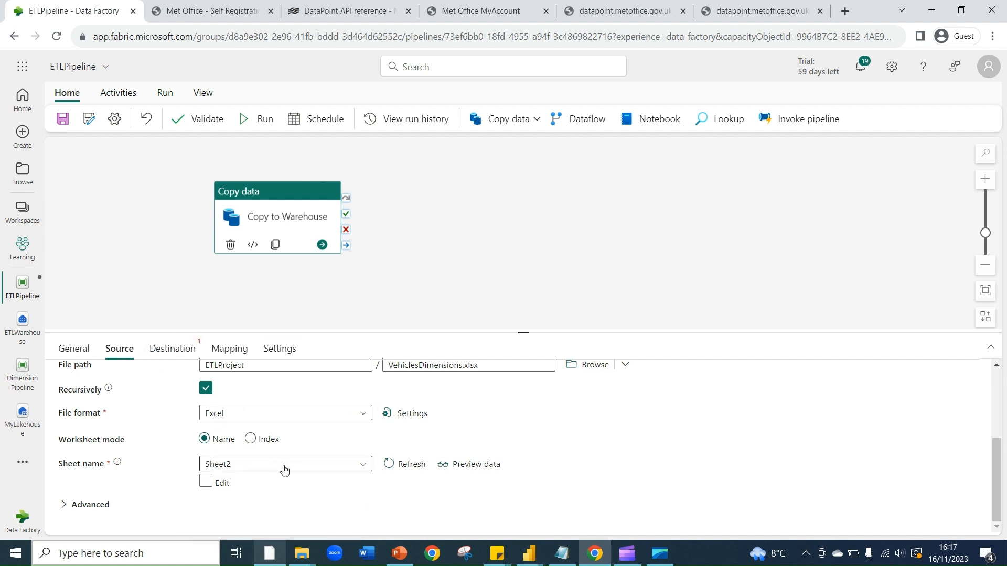
# Set the copy destination to the workspace data warehouse ETLWarehouse.
pyautogui.click(181, 351)
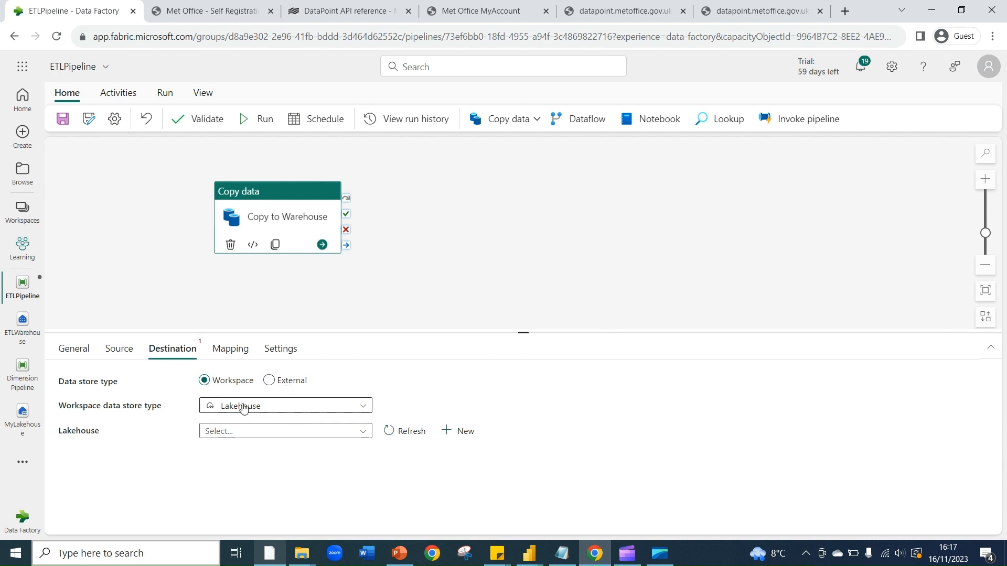
pyautogui.click(273, 409)
pyautogui.click(244, 466)
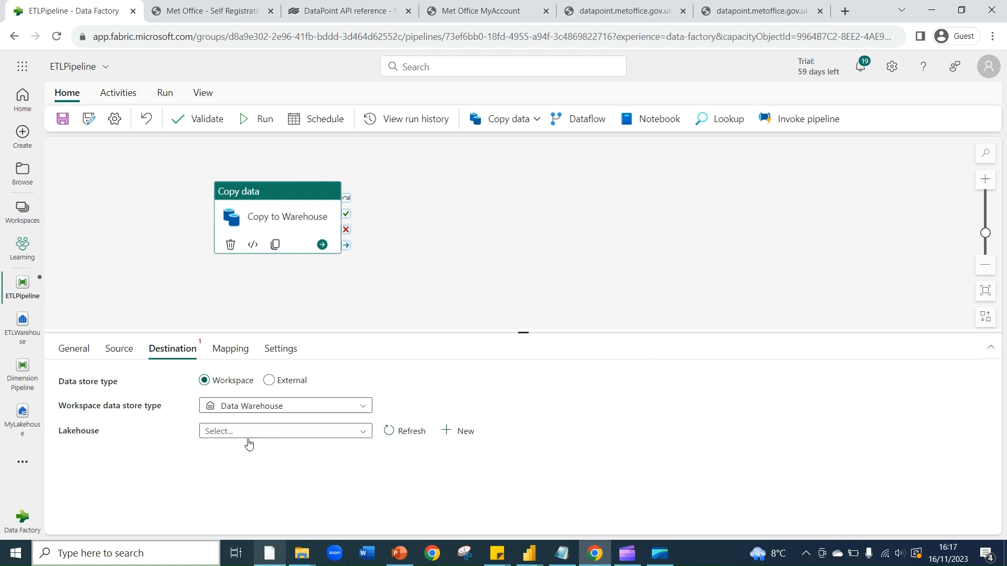
pyautogui.click(246, 431)
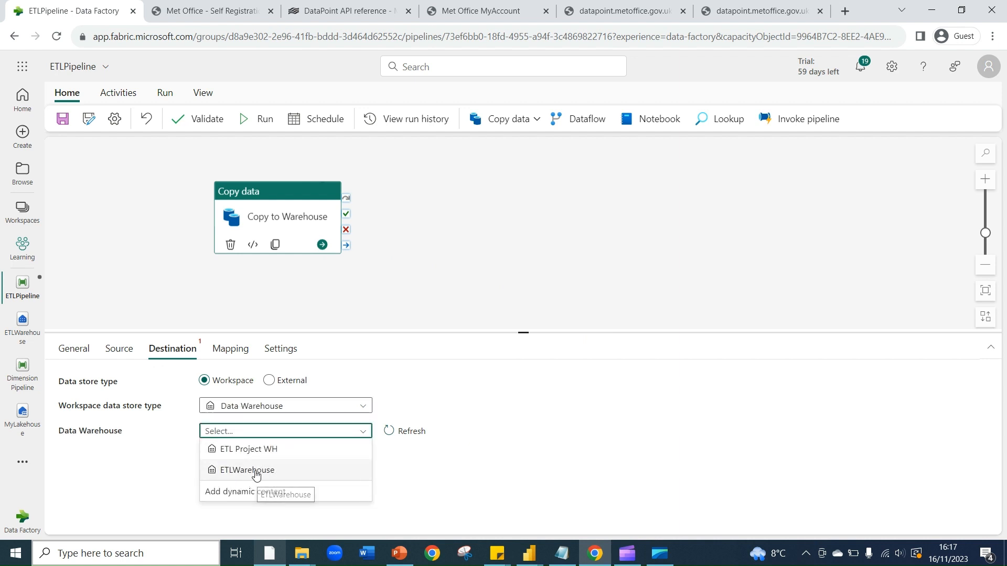
pyautogui.click(232, 472)
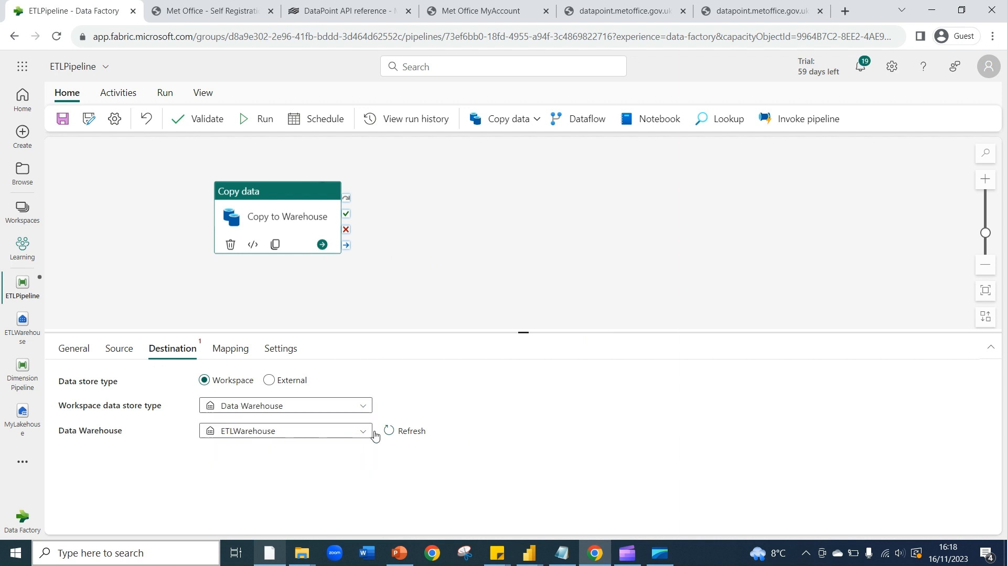
# Set the destination to auto create a table named VehiclesDataDump in the dbo schema.
pyautogui.click(274, 452)
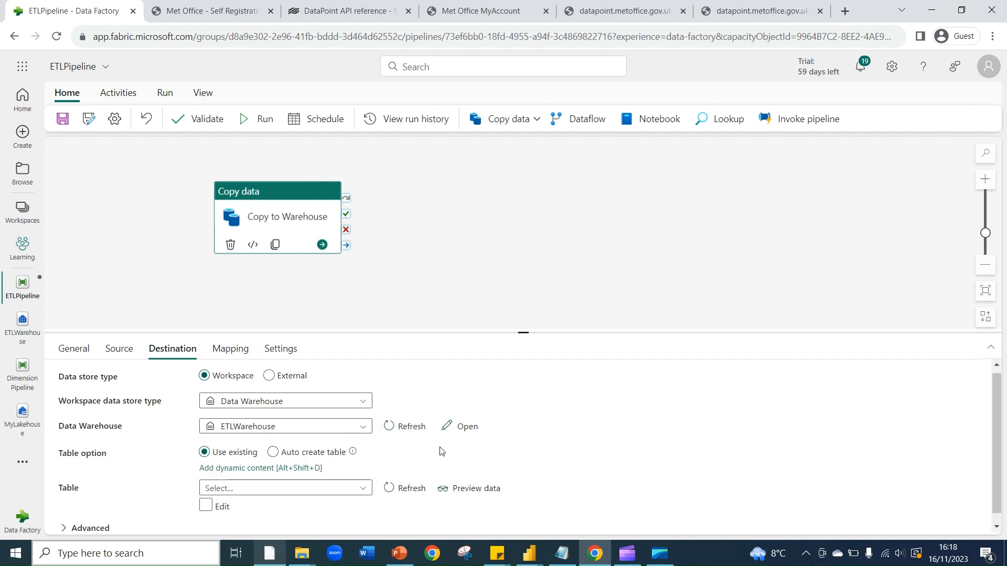
pyautogui.click(273, 454)
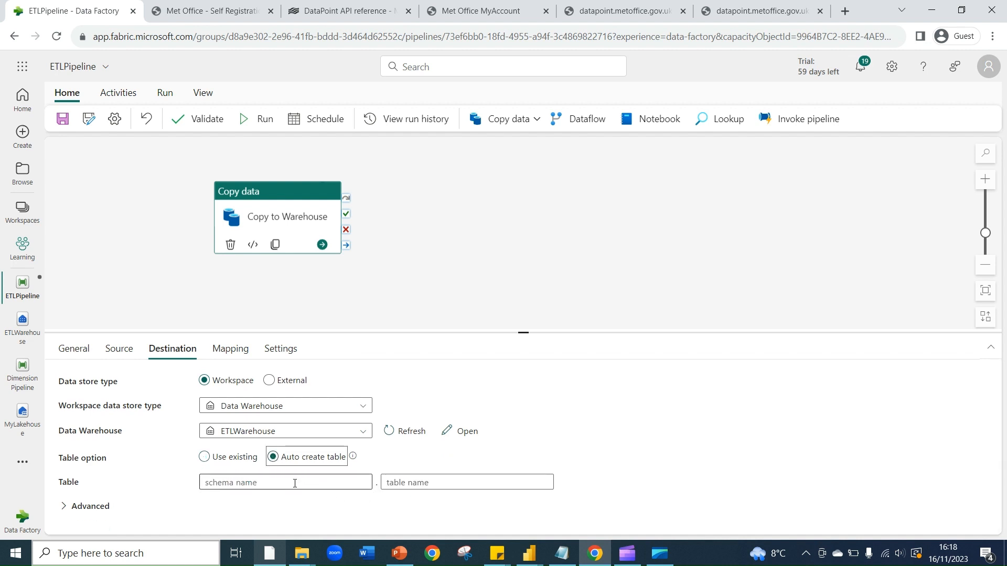
pyautogui.click(295, 484)
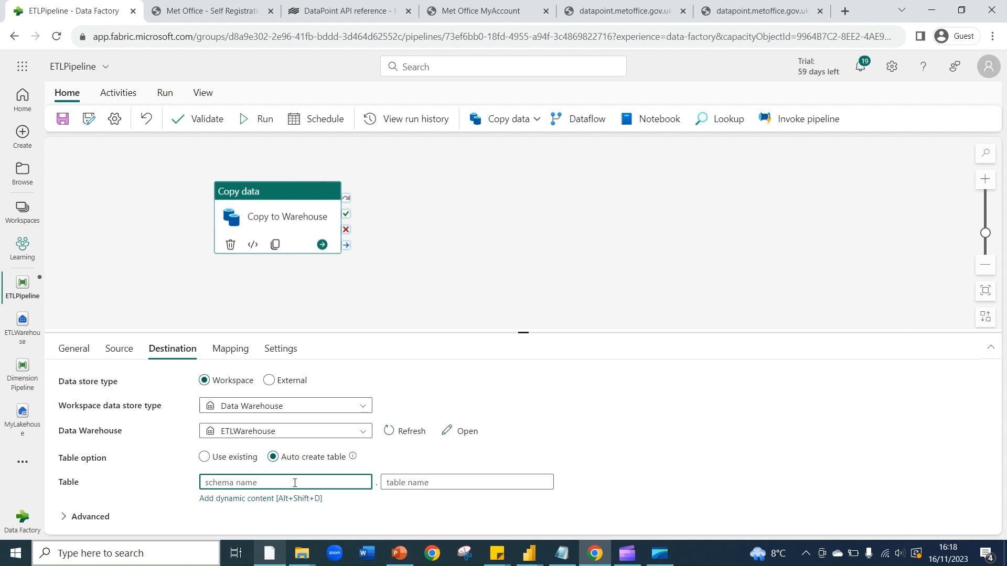
pyautogui.write('dbo')
pyautogui.click(417, 482)
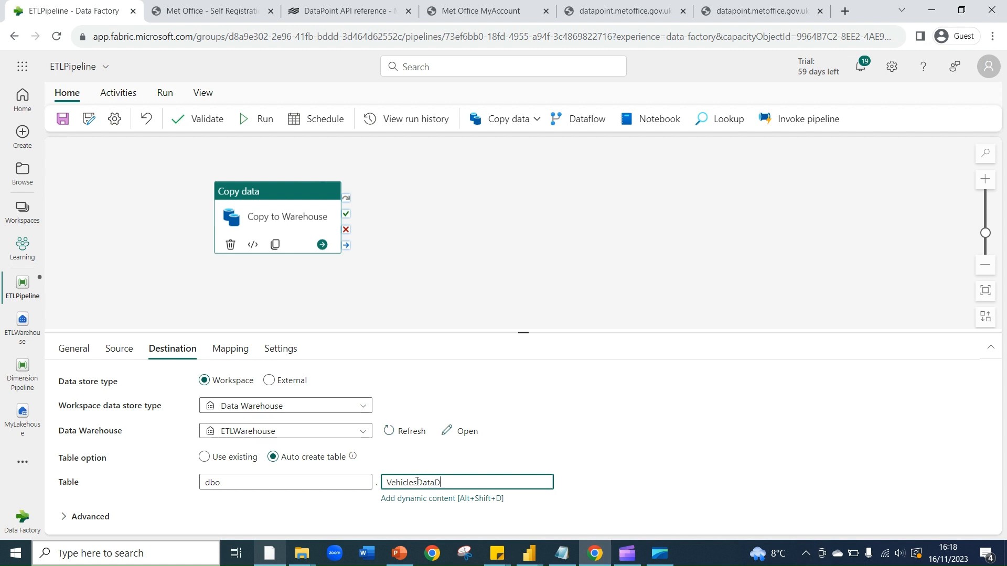
pyautogui.click(594, 468)
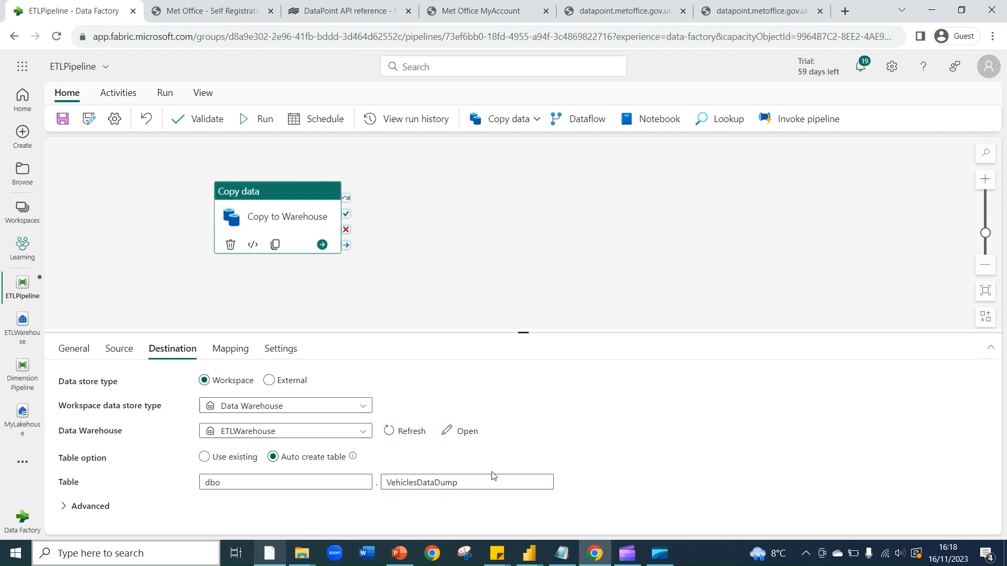
# Import the schemas to map the source columns to the destination table, and review the column mapping.
pyautogui.click(225, 355)
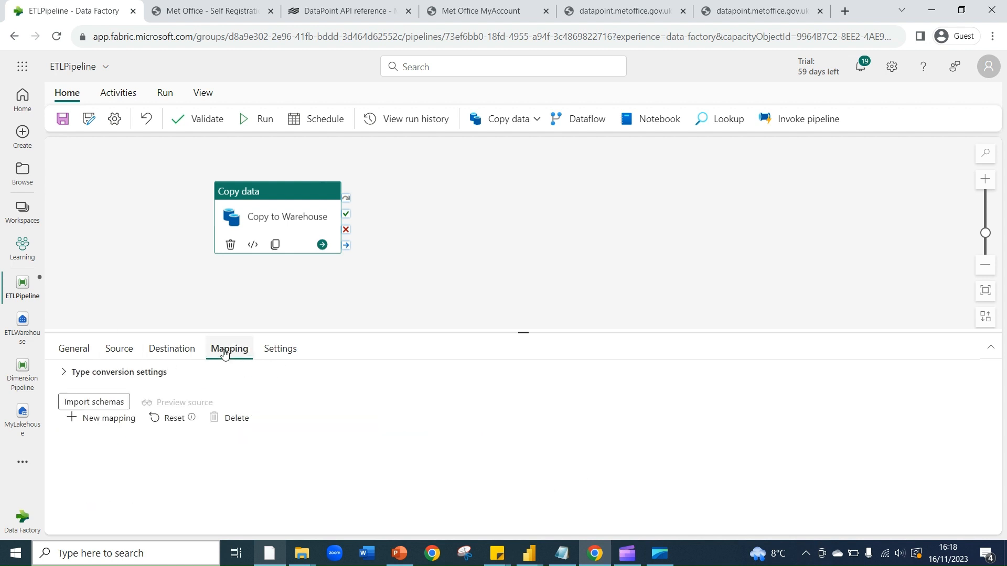
pyautogui.click(105, 407)
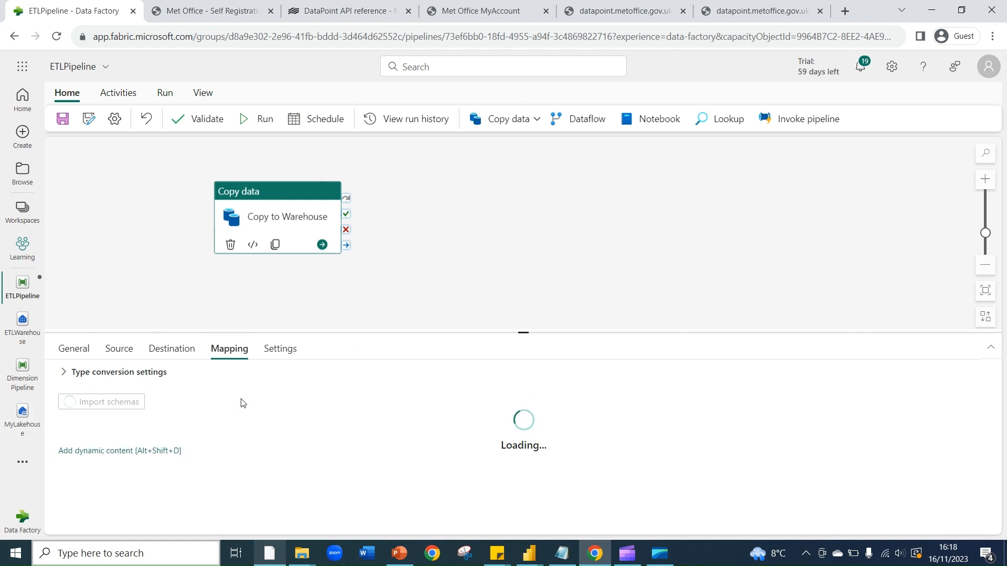
pyautogui.scroll(-1, 247, 447)
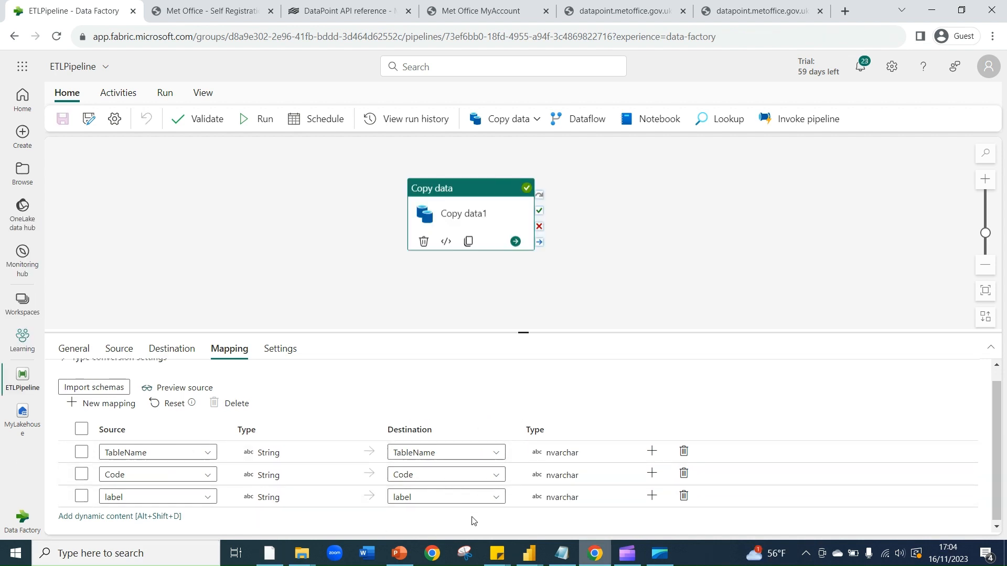
# Validate ETLPipeline, close the validation output, and run the pipeline.
pyautogui.click(181, 122)
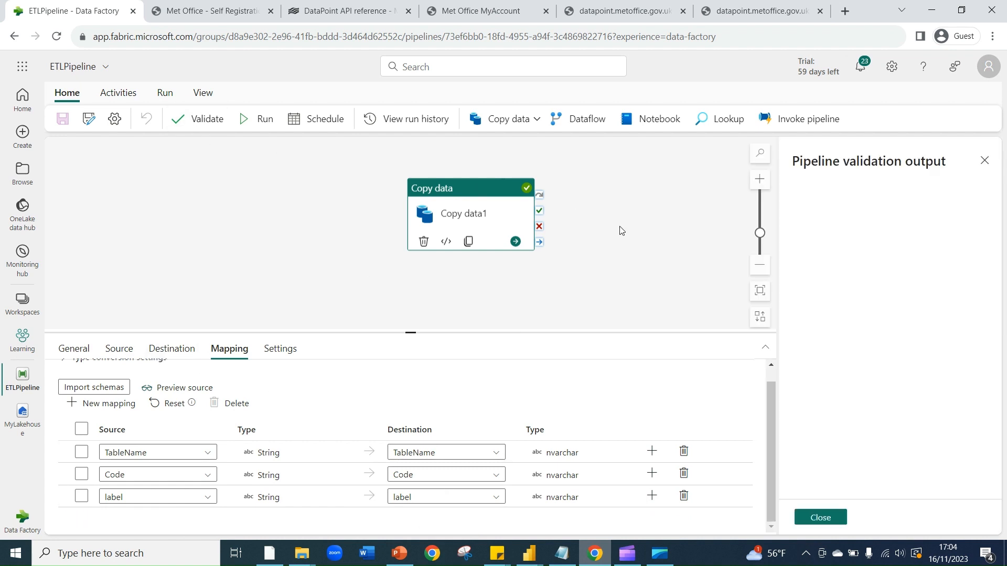
pyautogui.click(821, 518)
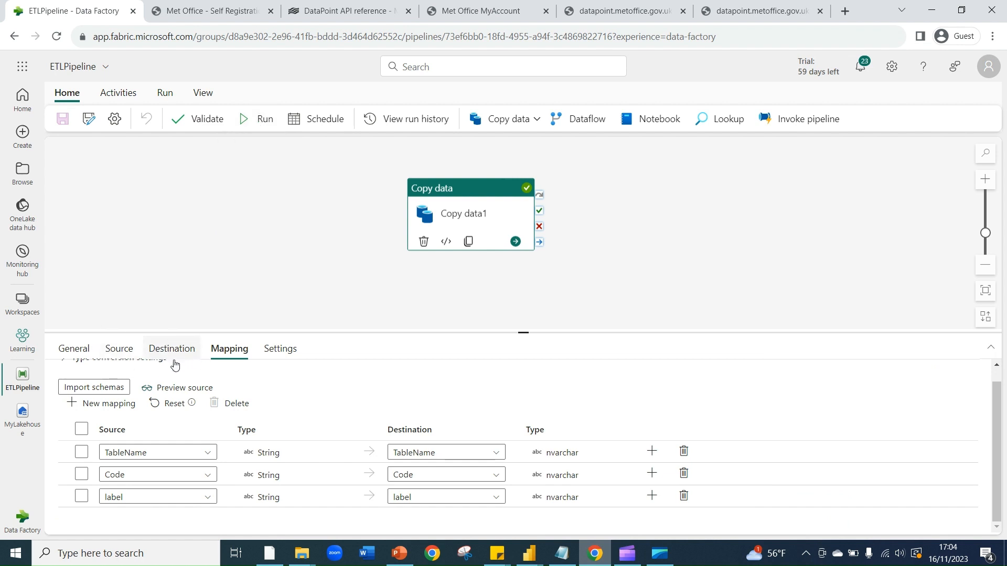
pyautogui.click(256, 121)
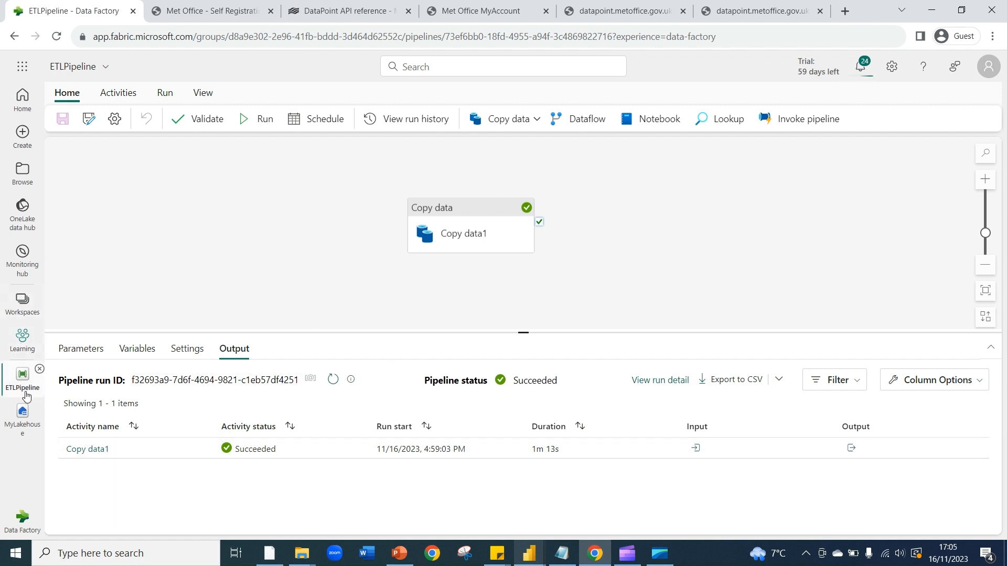
# Open ETLWarehouse from the Learning workspace and preview the data in the dbo schema's VehiclesDataDump table.
pyautogui.click(21, 340)
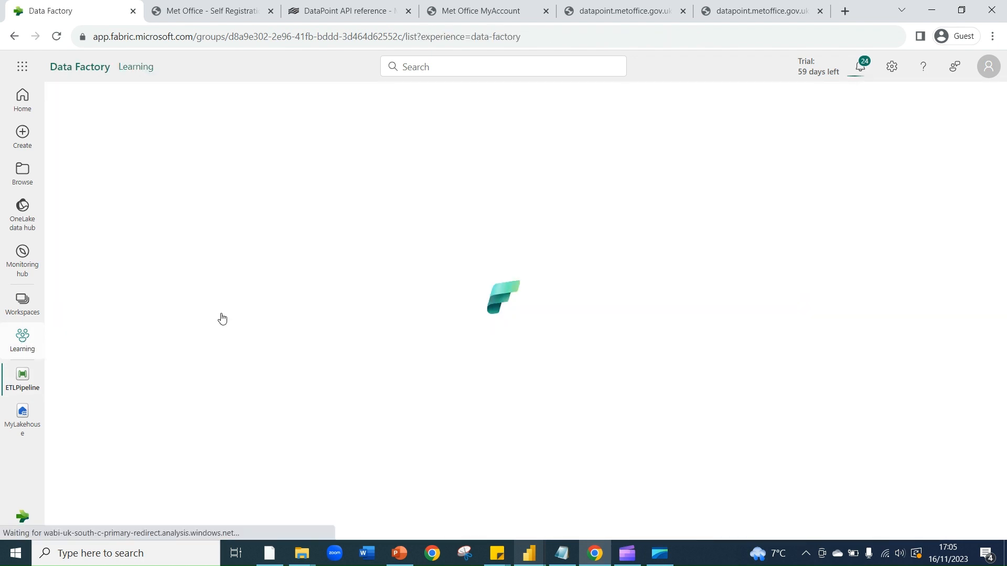
pyautogui.click(120, 304)
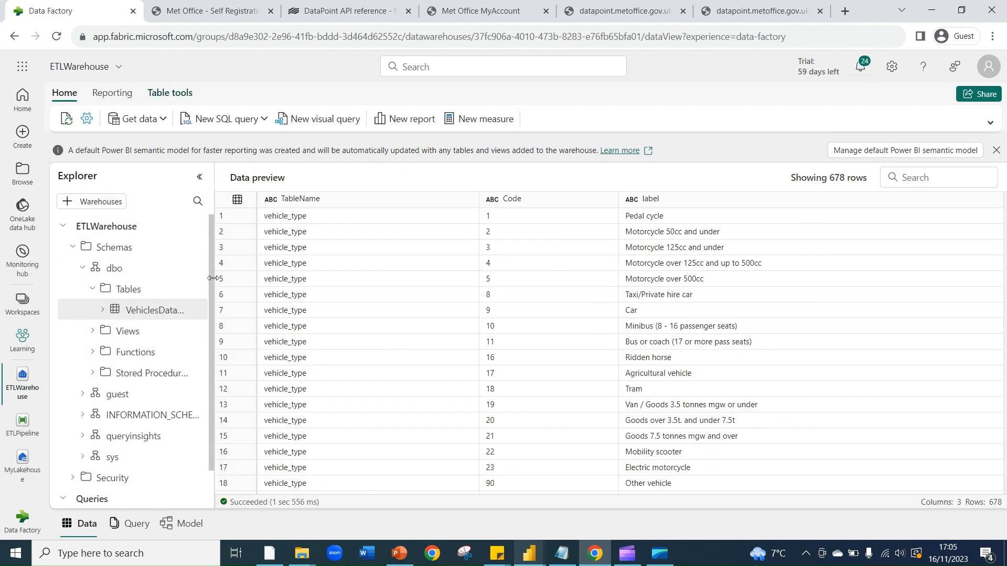
# Widen the Explorer pane to fit the full table name, and check the ETL project outline in PowerPoint before returning to the warehouse.
pyautogui.moveTo(212, 278); pyautogui.dragTo(270, 287)
pyautogui.click(498, 342)
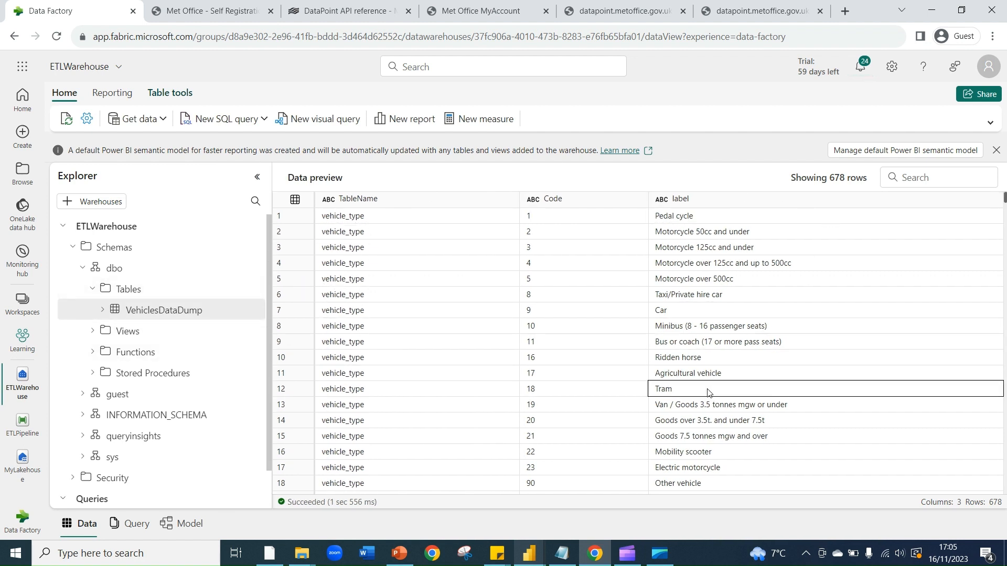
pyautogui.click(398, 555)
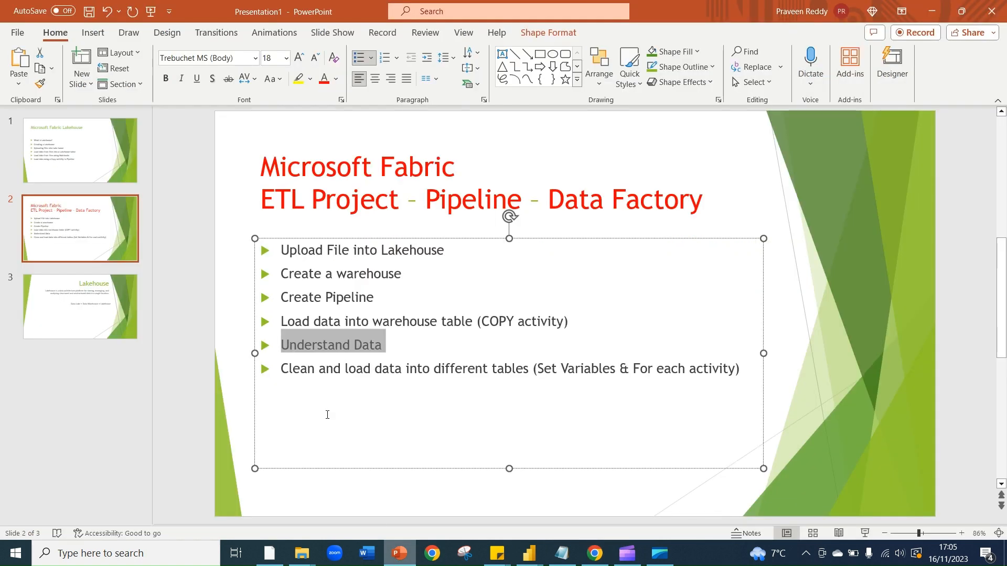
pyautogui.click(398, 557)
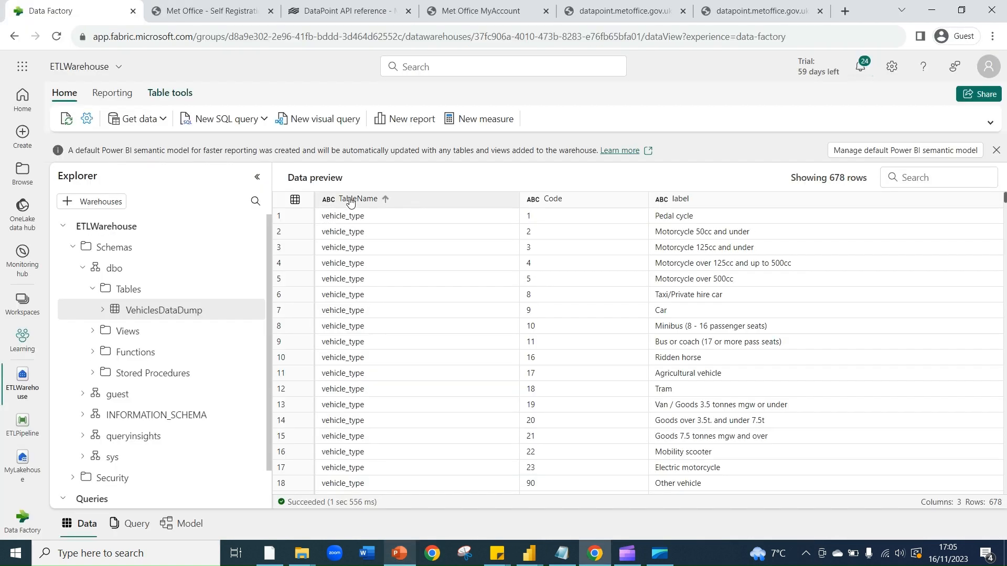
# Examine how the TableName, Code and label columns of VehiclesDataDump group the rows, including the rows with null codes.
pyautogui.click(559, 200)
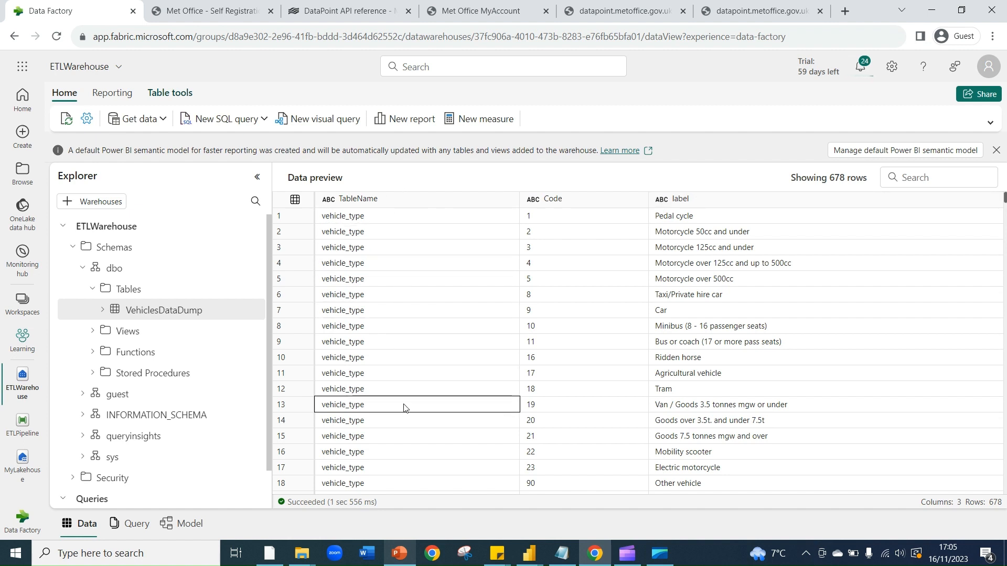
pyautogui.scroll(-5, 404, 370)
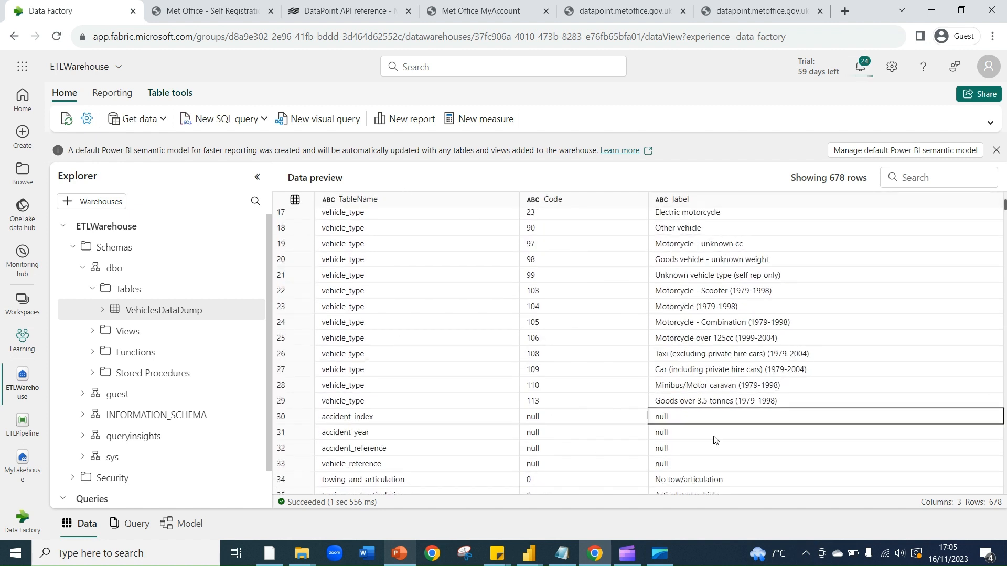
pyautogui.scroll(-1, 399, 277)
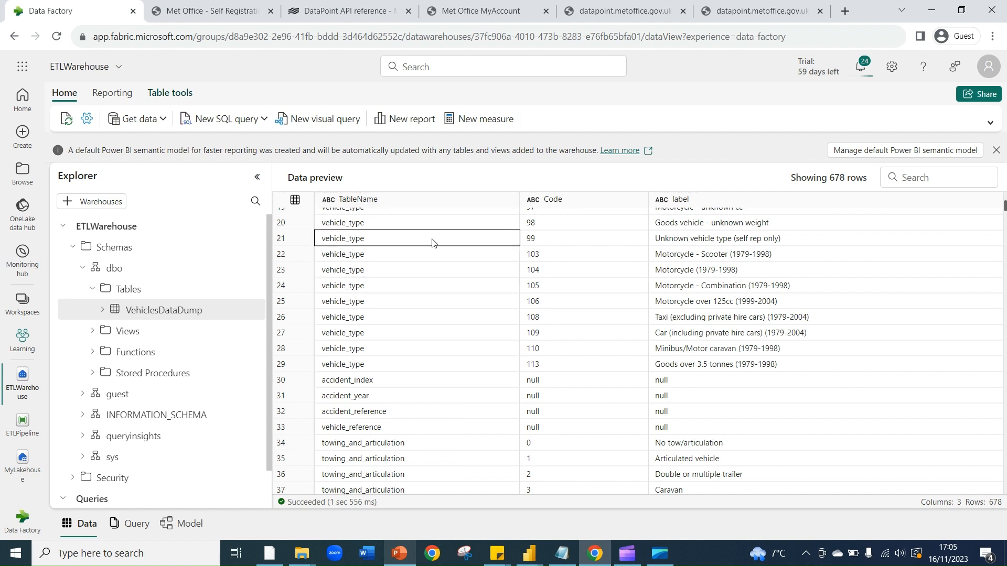
pyautogui.scroll(-1, 331, 285)
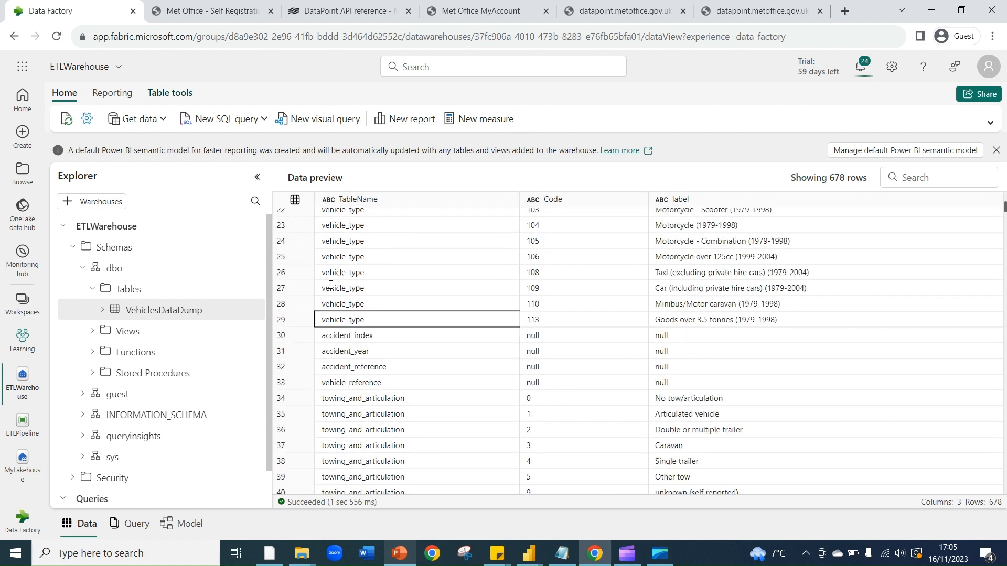
pyautogui.scroll(-2, 352, 332)
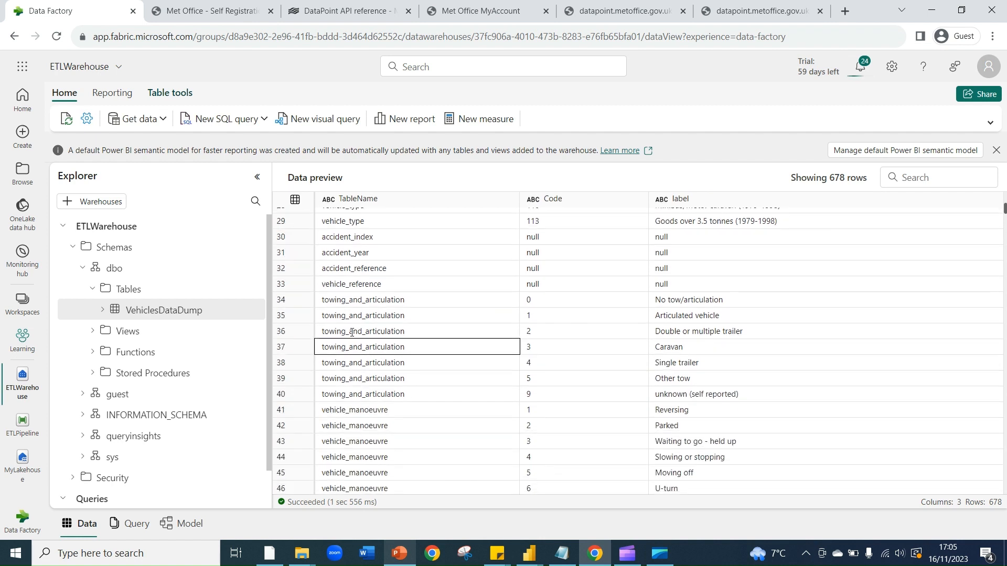
pyautogui.scroll(1, 352, 332)
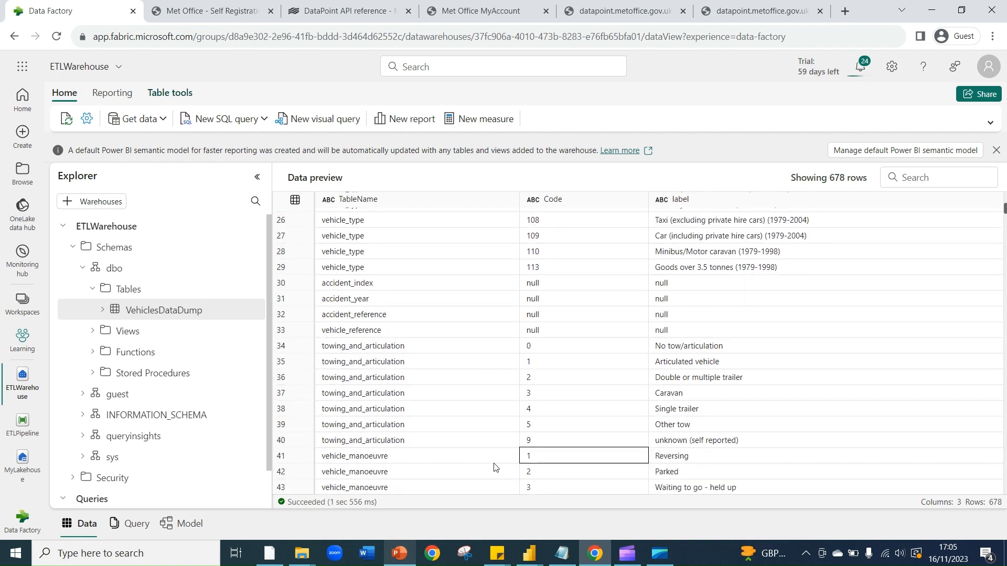
pyautogui.scroll(-1, 472, 461)
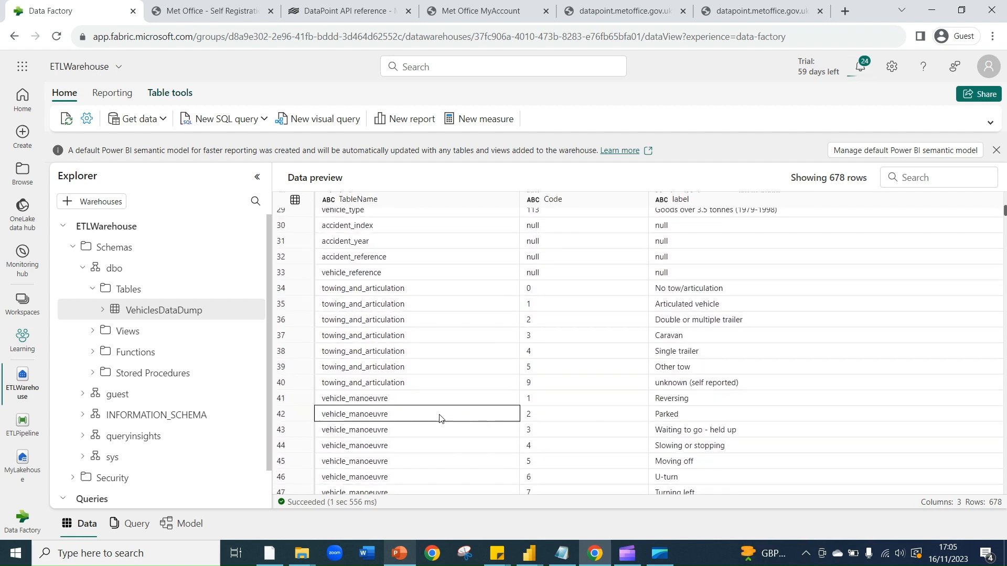
pyautogui.scroll(-1, 435, 399)
pyautogui.scroll(-4, 410, 314)
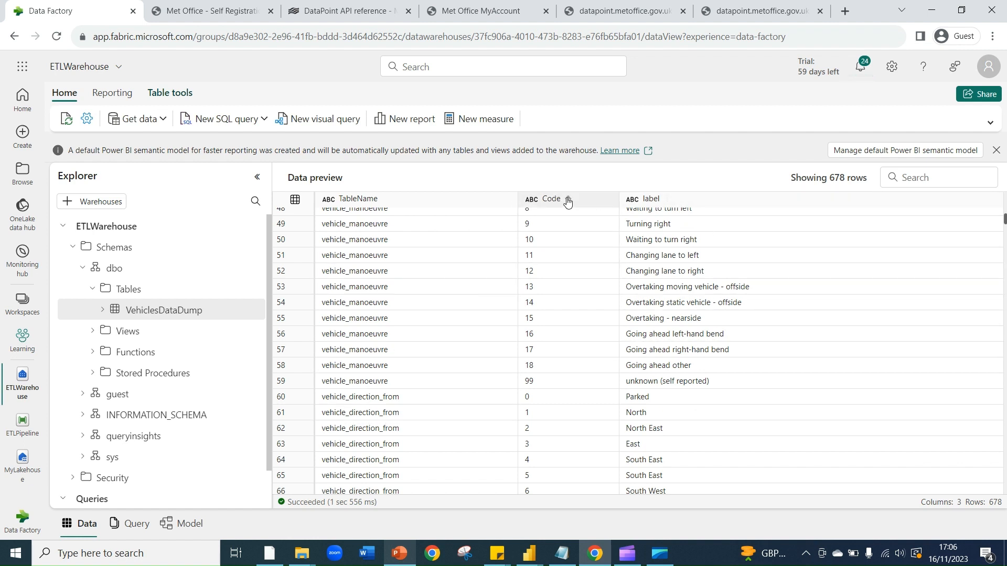
pyautogui.scroll(-4, 404, 360)
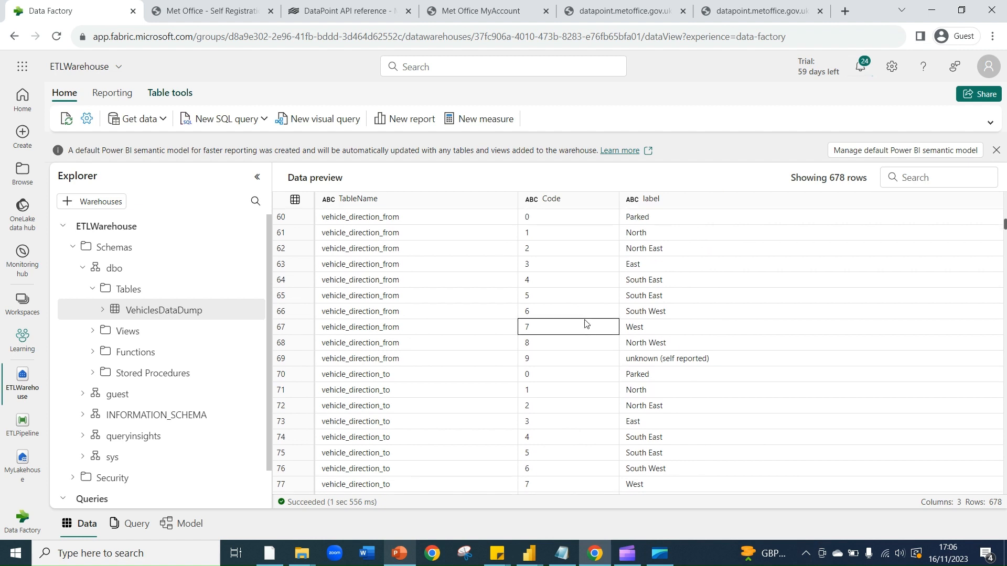
pyautogui.scroll(20, 586, 324)
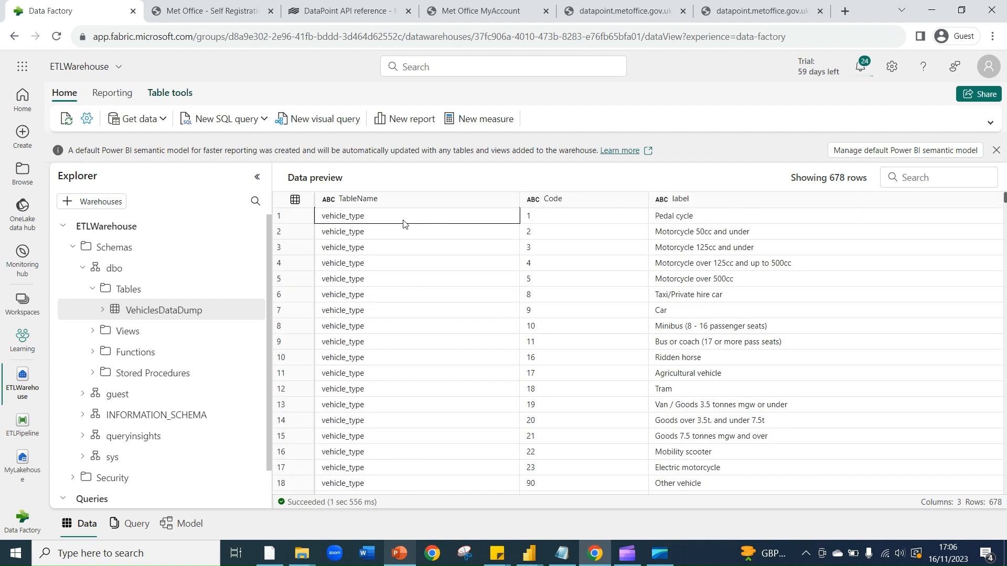
pyautogui.scroll(-1, 434, 344)
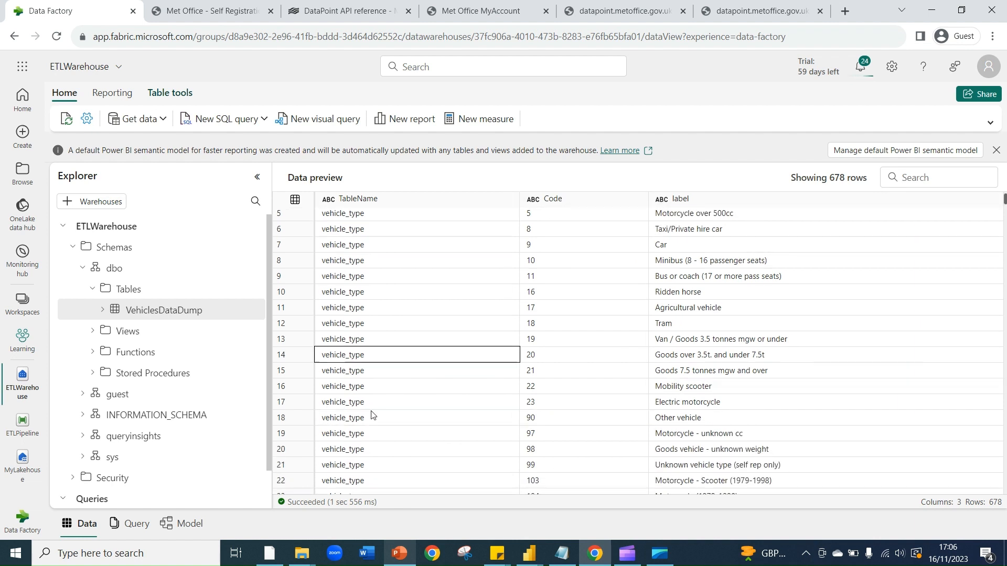
pyautogui.scroll(-3, 535, 402)
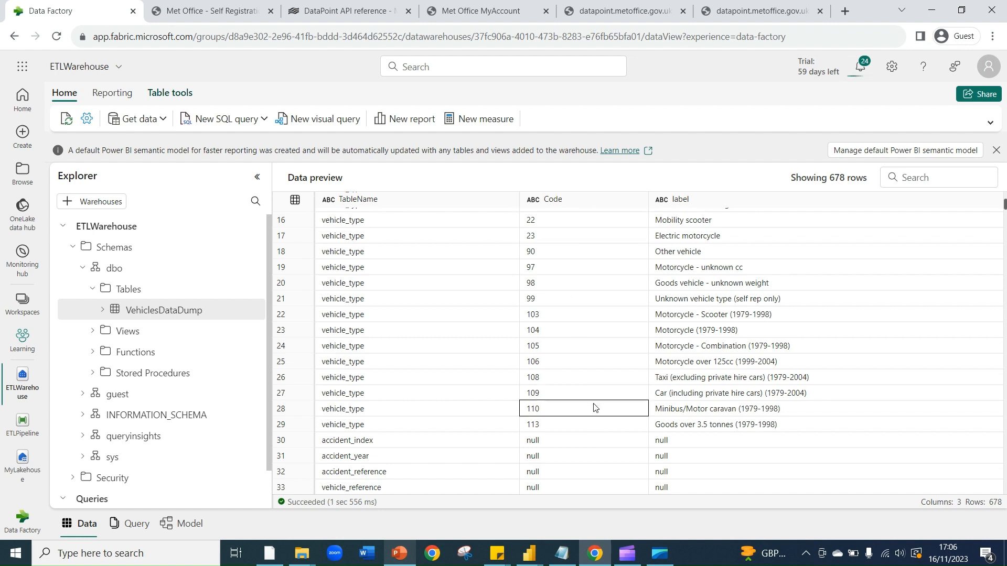
pyautogui.scroll(5, 594, 408)
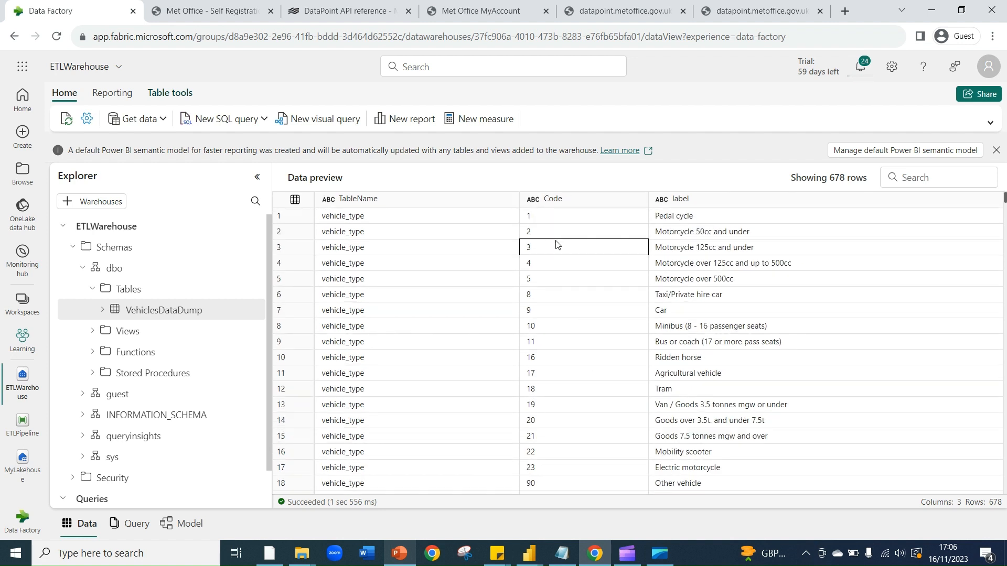
# Sort the VehiclesDataDump preview by Code in ascending order and examine the rows with null and -1 codes.
pyautogui.click(571, 200)
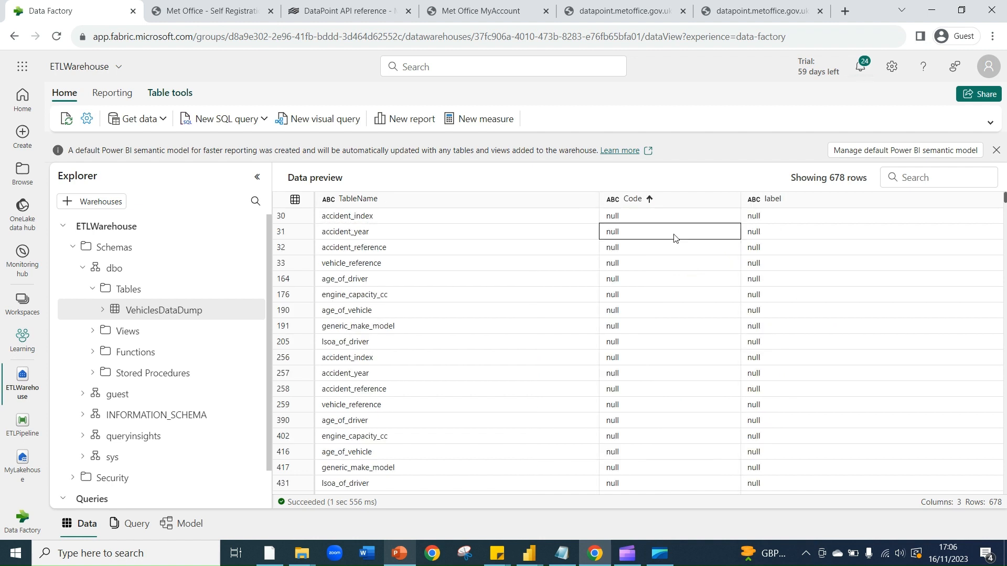
pyautogui.scroll(-1, 684, 368)
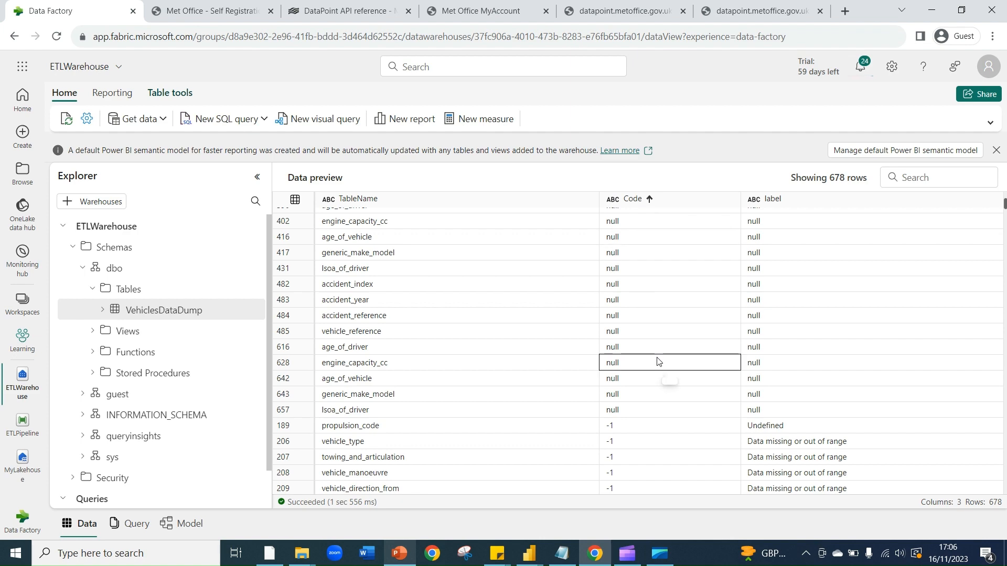
pyautogui.scroll(-3, 658, 357)
pyautogui.scroll(-2, 658, 355)
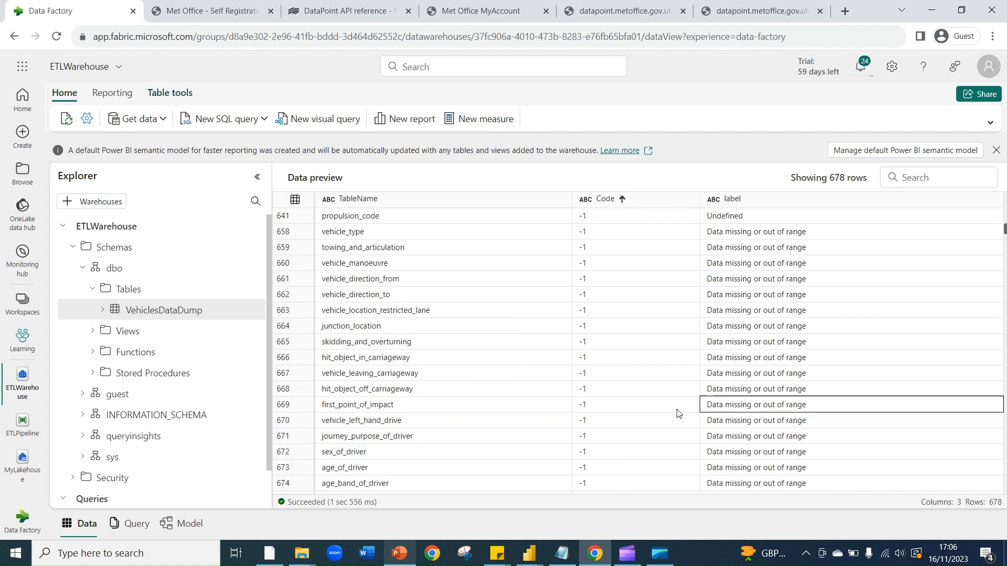
pyautogui.scroll(6, 650, 339)
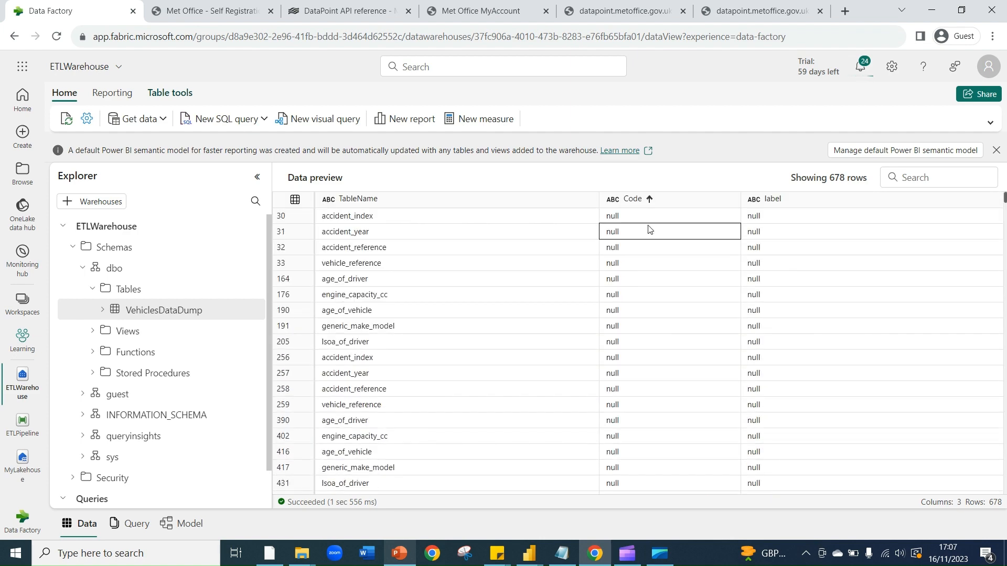
pyautogui.scroll(-1, 689, 404)
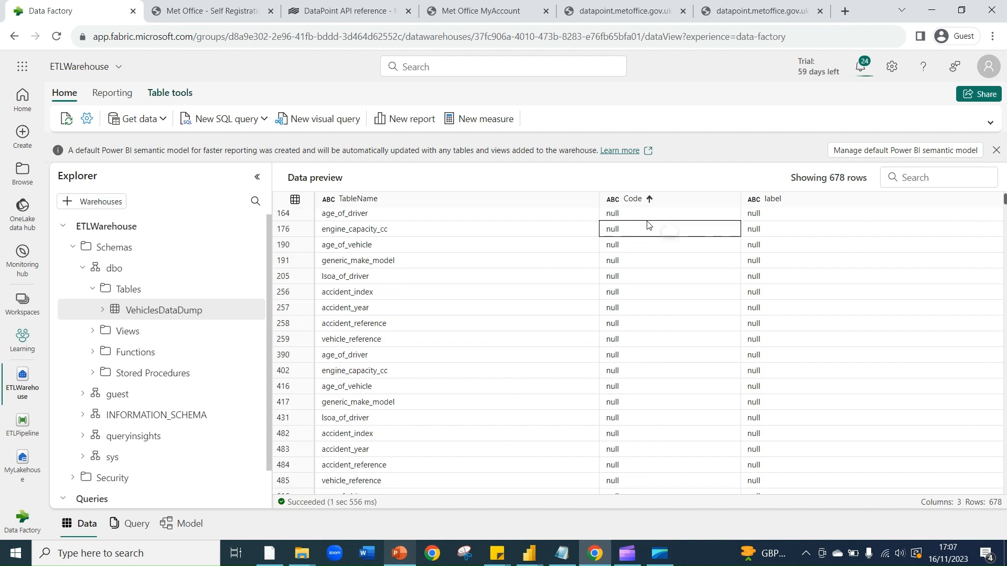
pyautogui.scroll(-6, 650, 262)
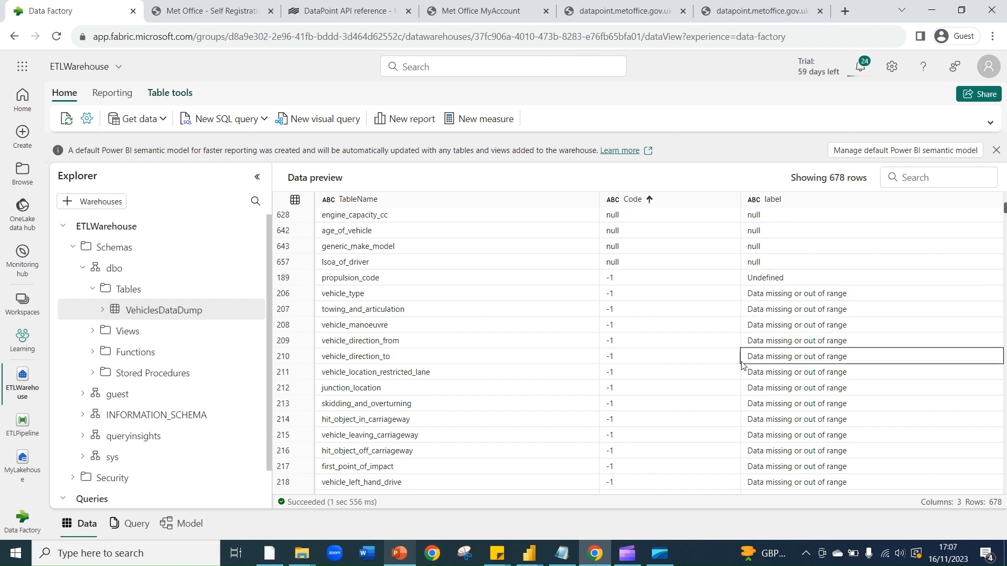
pyautogui.scroll(-1, 776, 451)
pyautogui.scroll(-3, 794, 456)
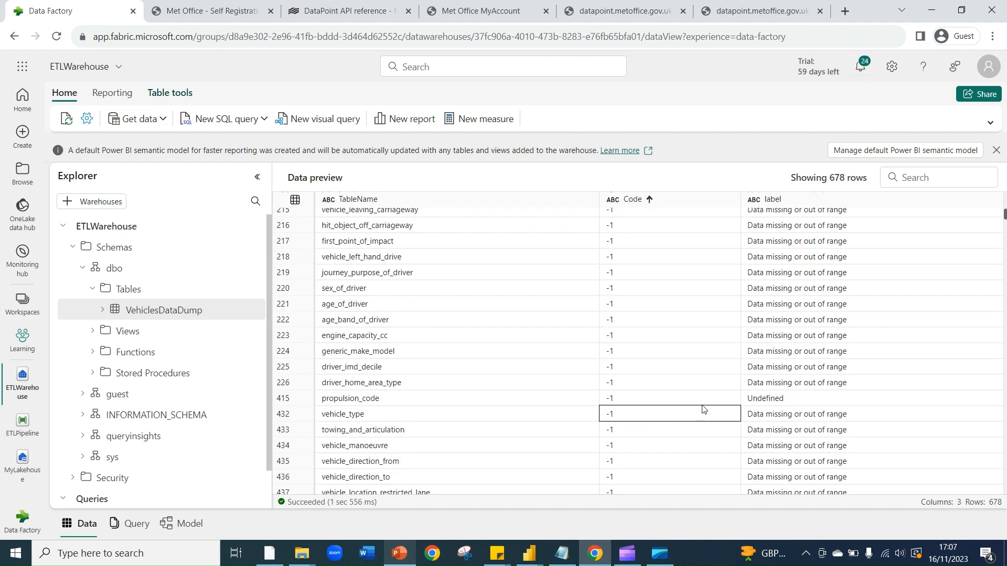
pyautogui.scroll(-3, 652, 329)
pyautogui.scroll(2, 755, 360)
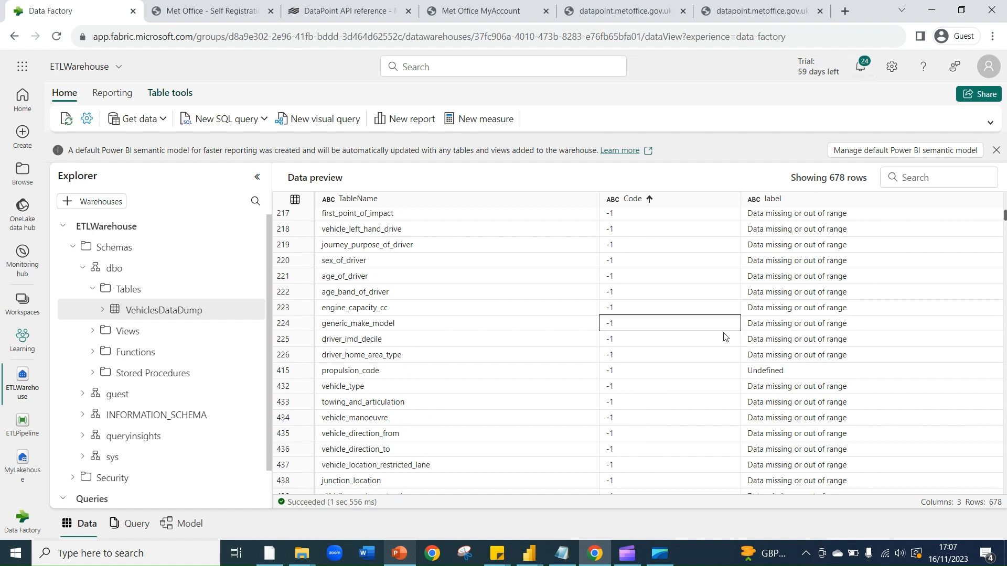
pyautogui.scroll(5, 655, 351)
pyautogui.scroll(3, 671, 367)
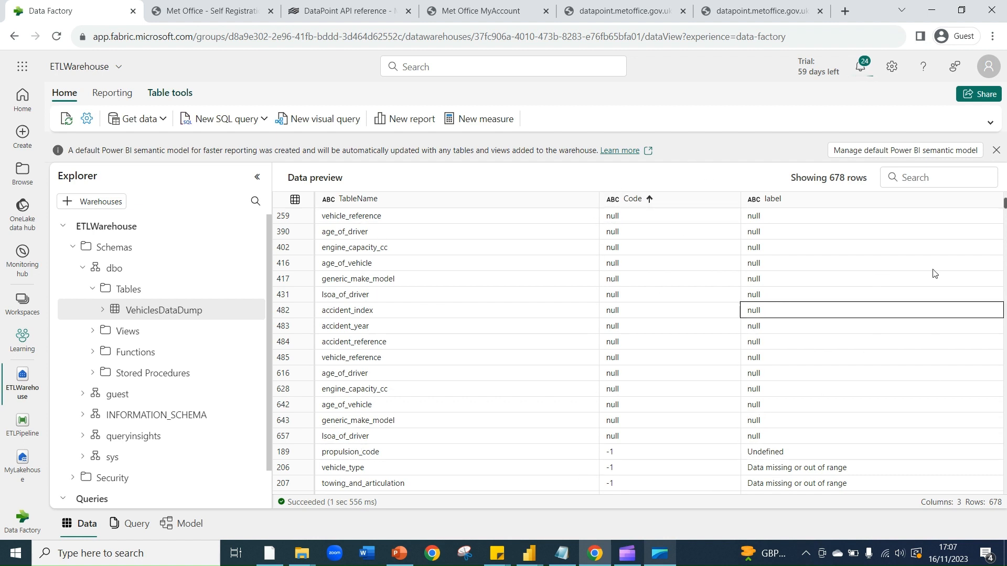
pyautogui.scroll(-2, 675, 442)
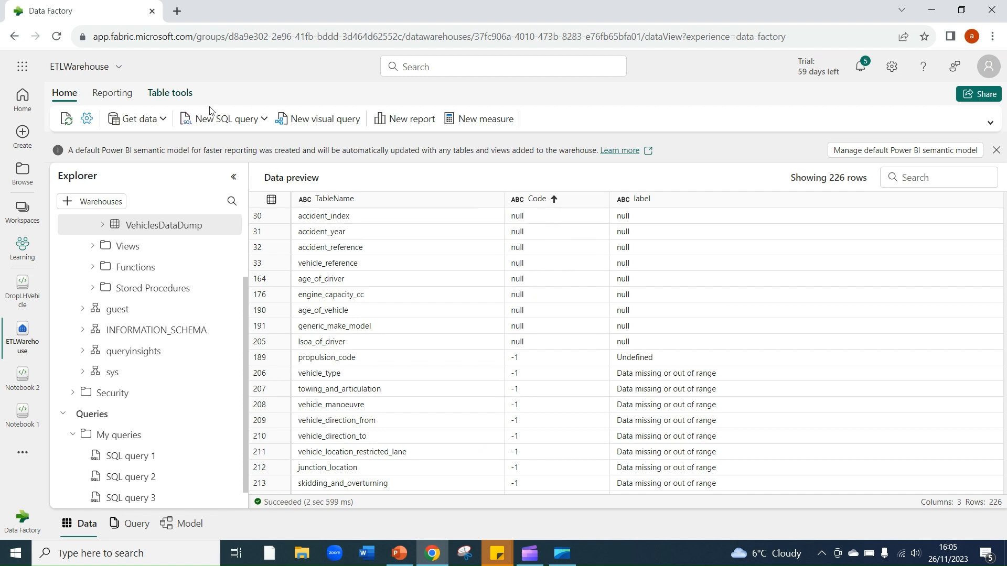
# Create a new SQL query selecting all columns from [ETLWarehouse].[dbo].[VehiclesDataDump], with the from clause on its own line.
pyautogui.click(211, 121)
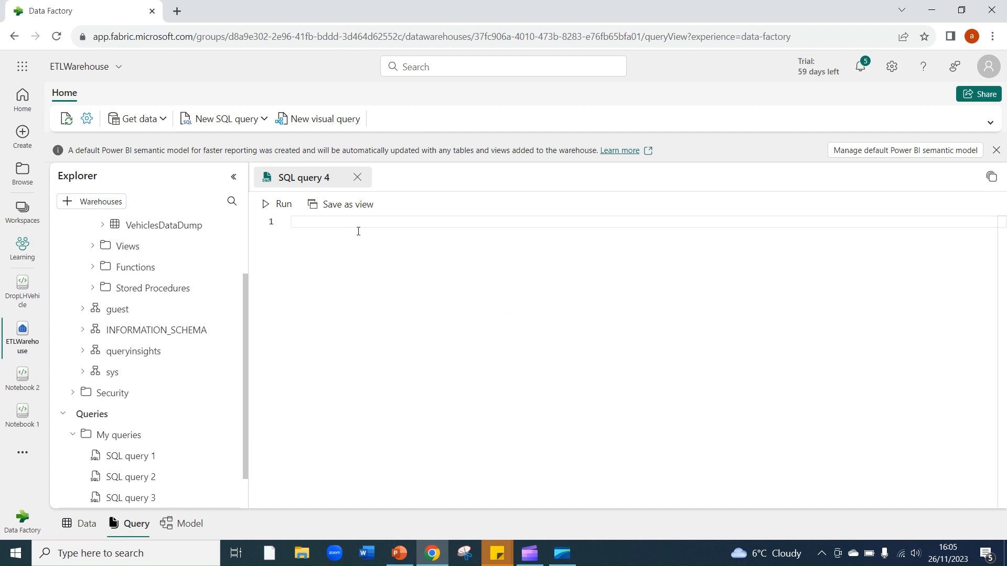
pyautogui.write('select * from')
pyautogui.moveTo(176, 227); pyautogui.dragTo(474, 234)
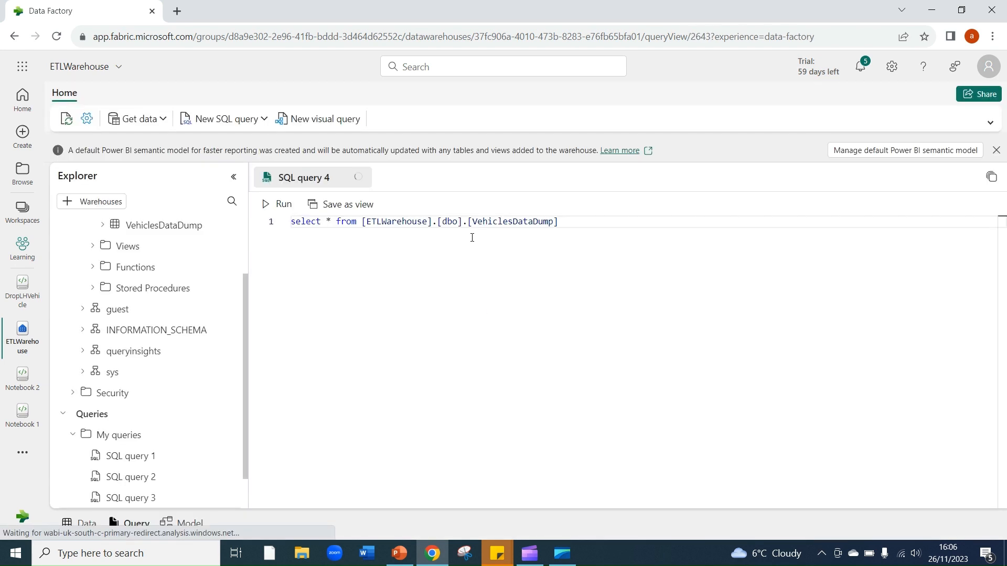
pyautogui.click(336, 223)
pyautogui.press('Return')
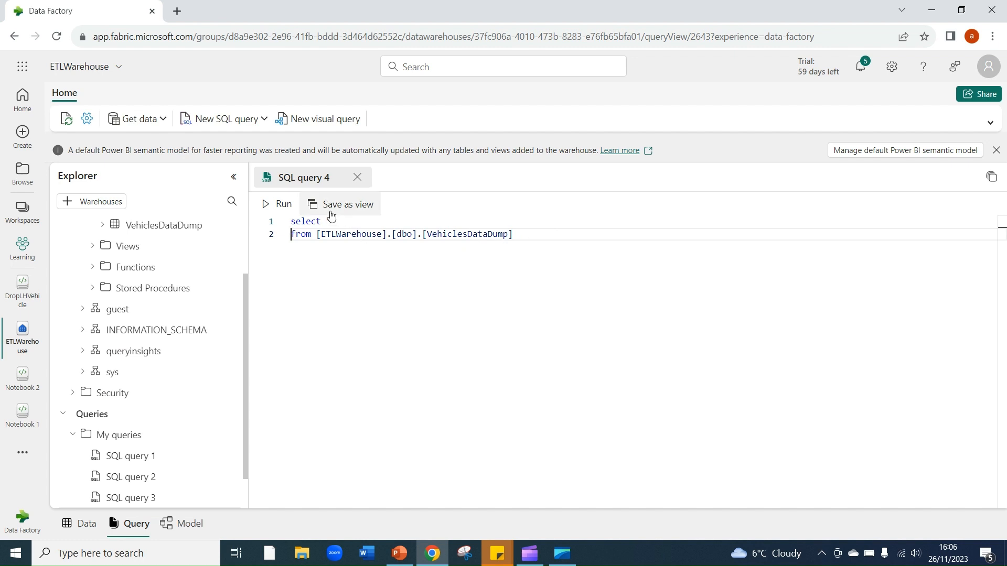
# Add the condition "where code>0" on a new line of the query and run it.
pyautogui.press('Return')
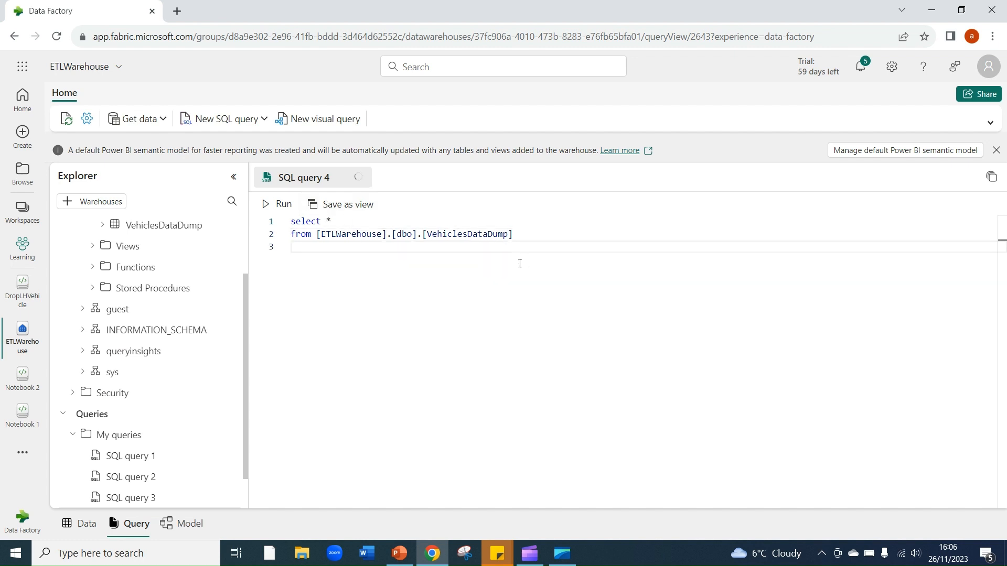
pyautogui.write('where code>0')
pyautogui.click(268, 205)
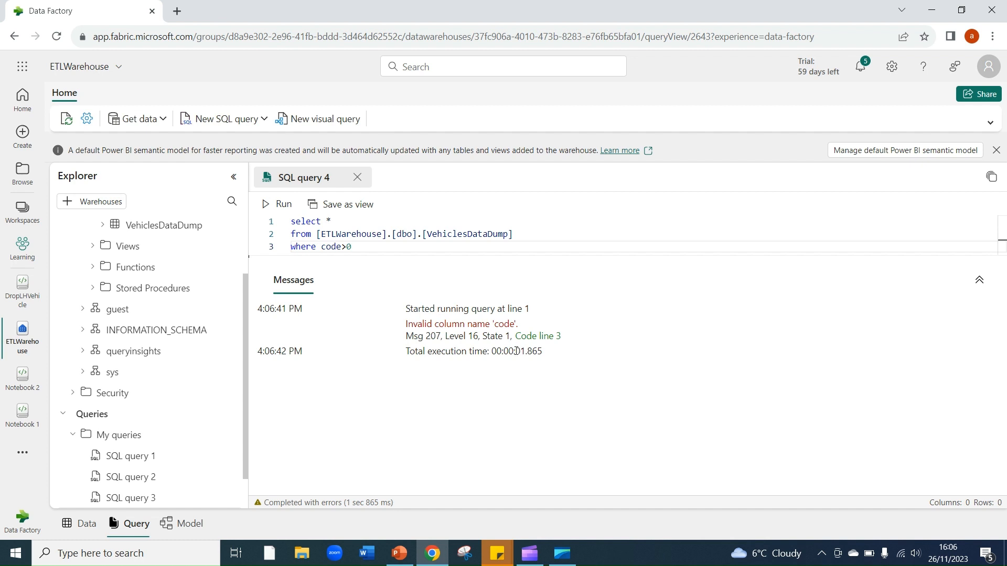
# Correct the column name in the where clause to Code, rerun the query and review the returned rows.
pyautogui.doubleClick(323, 247)
pyautogui.write('Code')
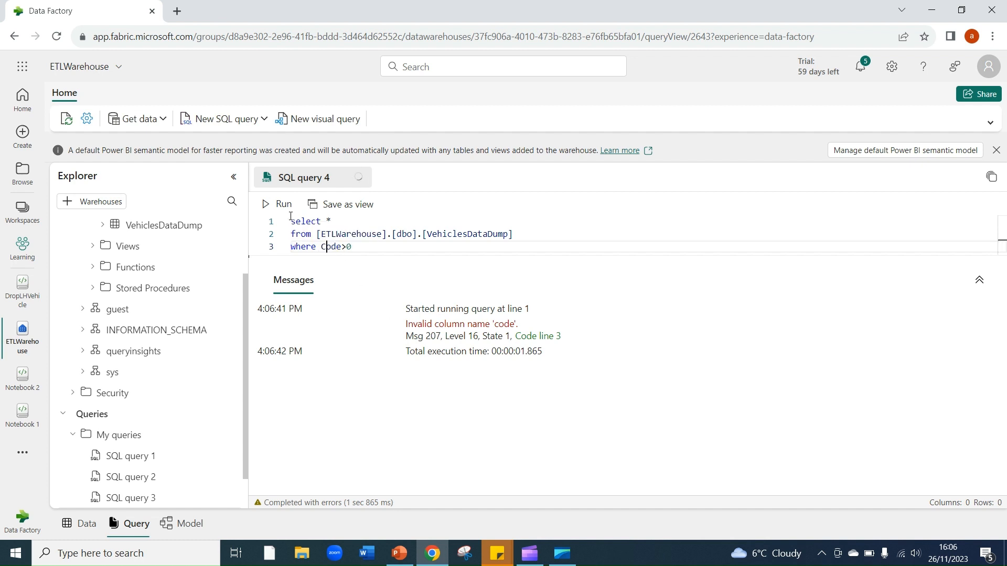
pyautogui.click(266, 204)
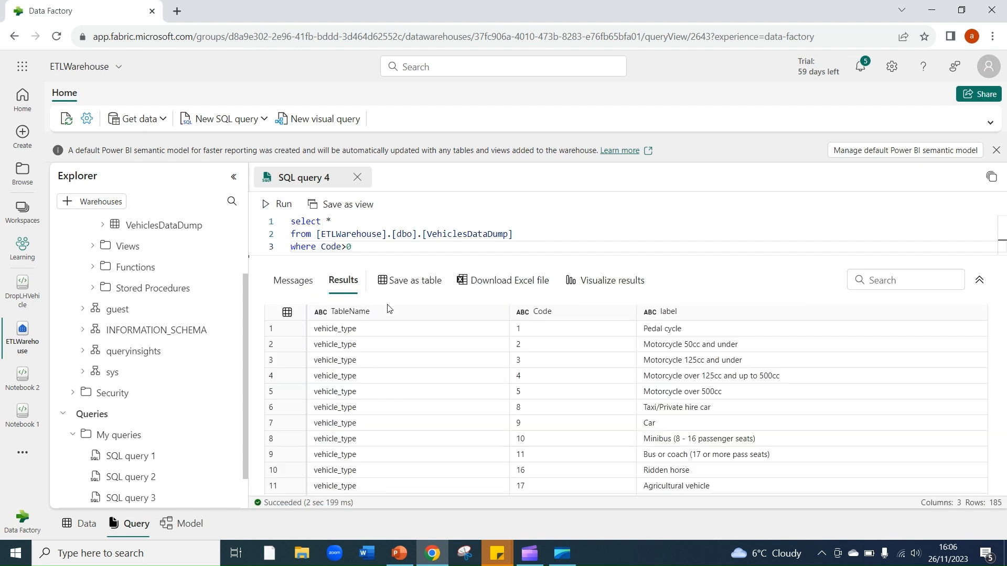
pyautogui.scroll(-5, 581, 430)
pyautogui.scroll(-12, 581, 430)
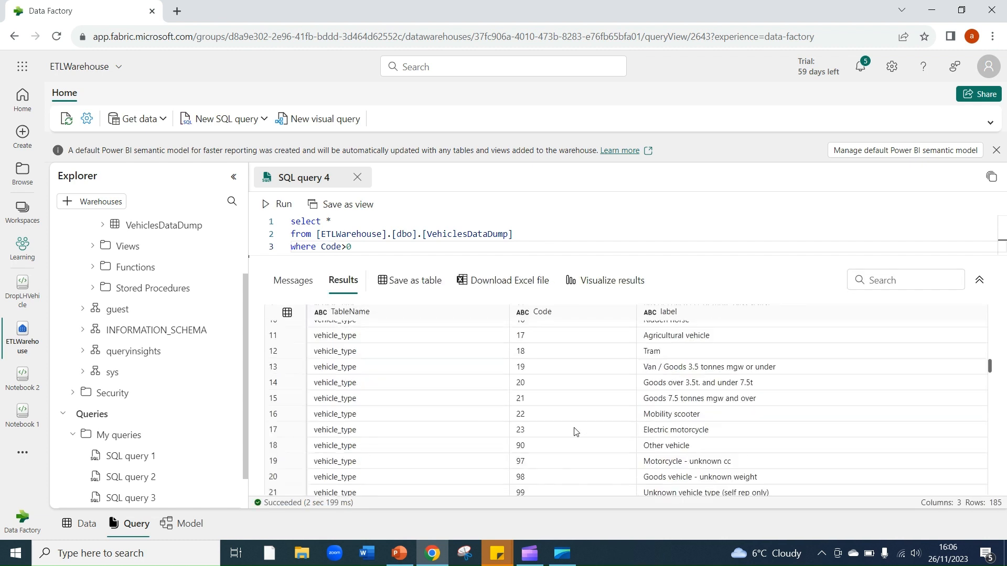
pyautogui.scroll(-4, 572, 408)
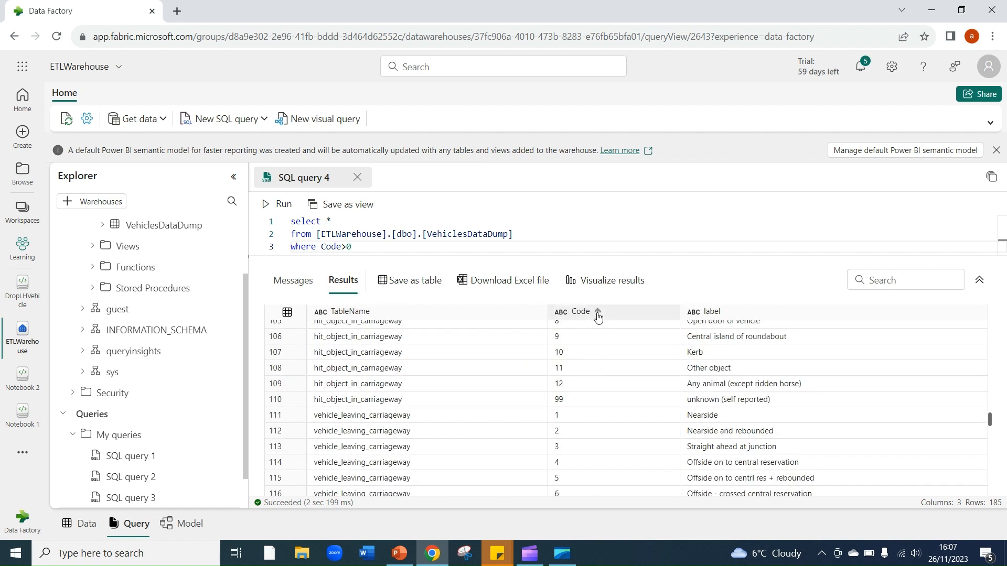
# Sort the query results by Code in ascending order and examine the lowest codes.
pyautogui.click(587, 315)
pyautogui.click(632, 402)
pyautogui.scroll(9, 632, 400)
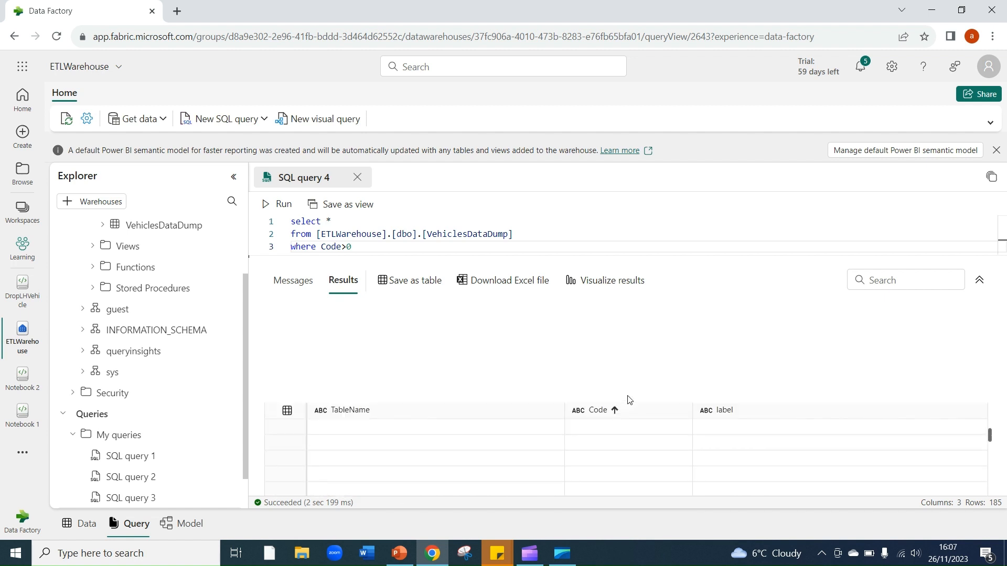
pyautogui.scroll(15, 591, 336)
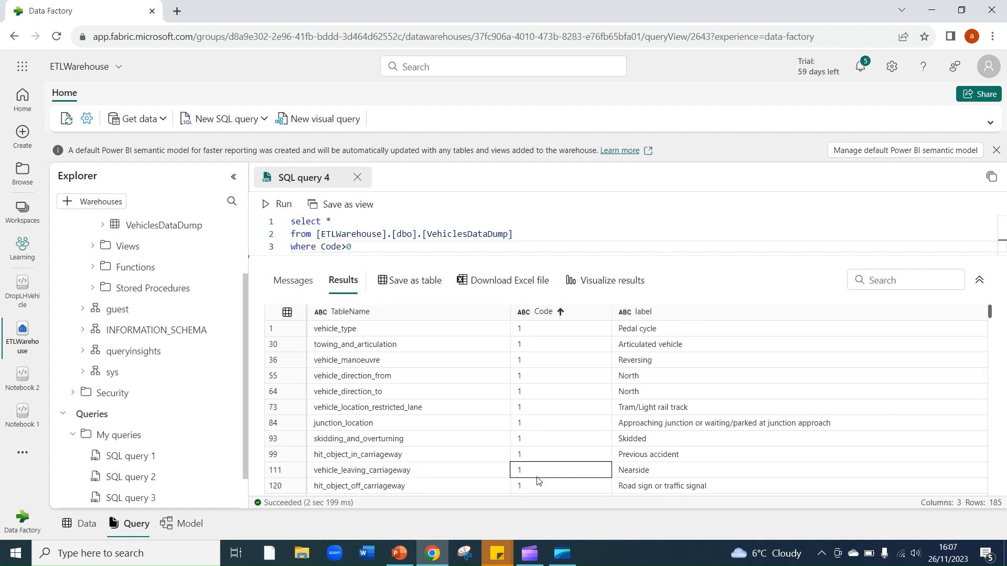
pyautogui.scroll(-4, 536, 483)
pyautogui.scroll(4, 535, 479)
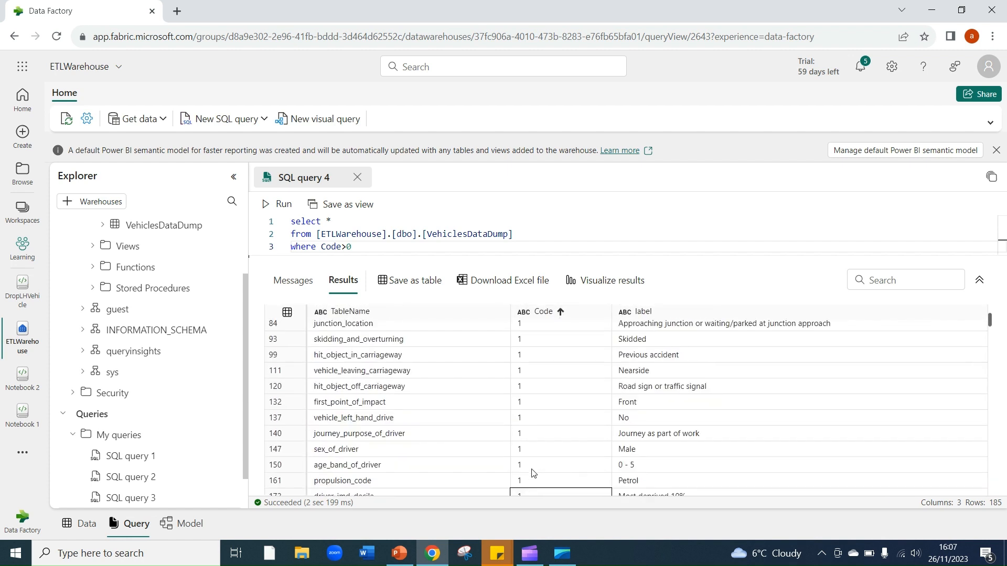
# Change the where condition to Code>=0 and rerun the query.
pyautogui.click(347, 247)
pyautogui.write('=')
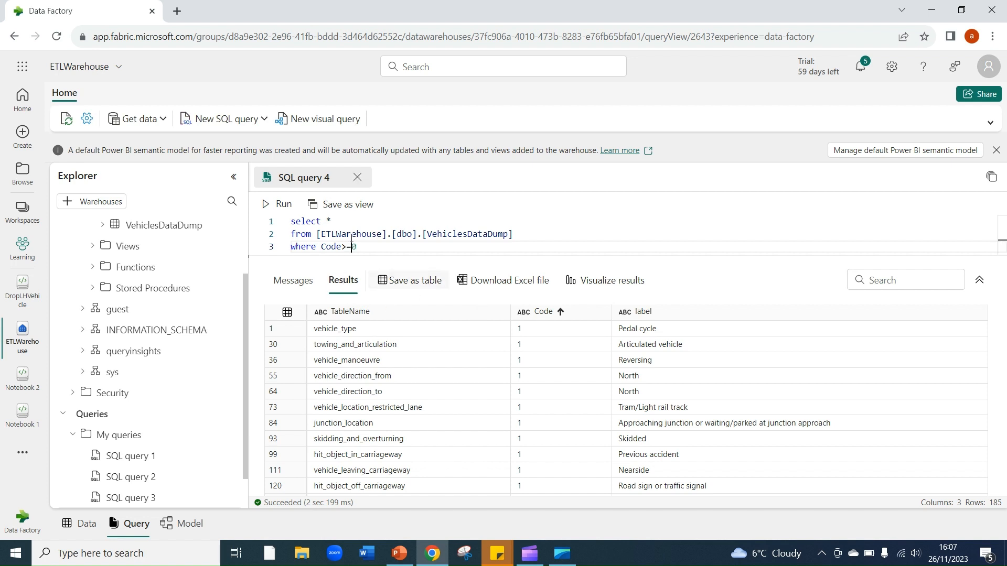
pyautogui.click(279, 204)
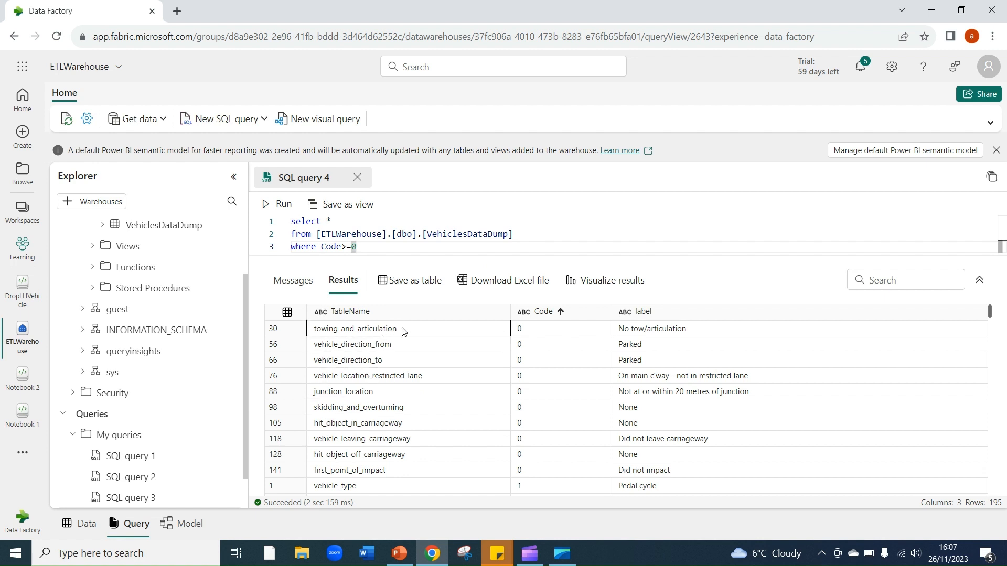
# Add the condition "and TableName = 'towing_and_articulation'" on a new line, copying the value from the results, and run the query.
pyautogui.moveTo(400, 334); pyautogui.dragTo(309, 335)
pyautogui.hotkey('ctrl', 'c')
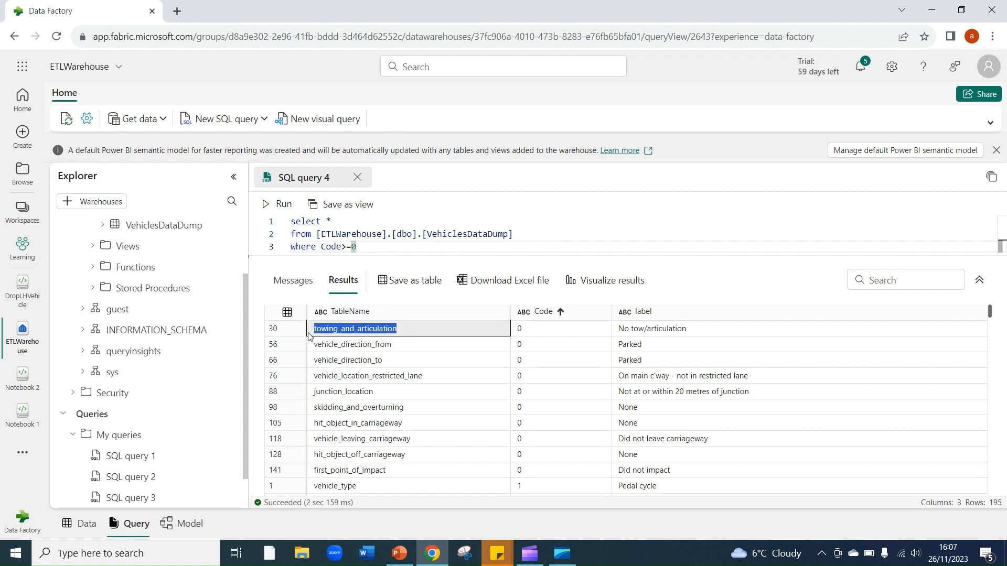
pyautogui.click(477, 250)
pyautogui.click(521, 238)
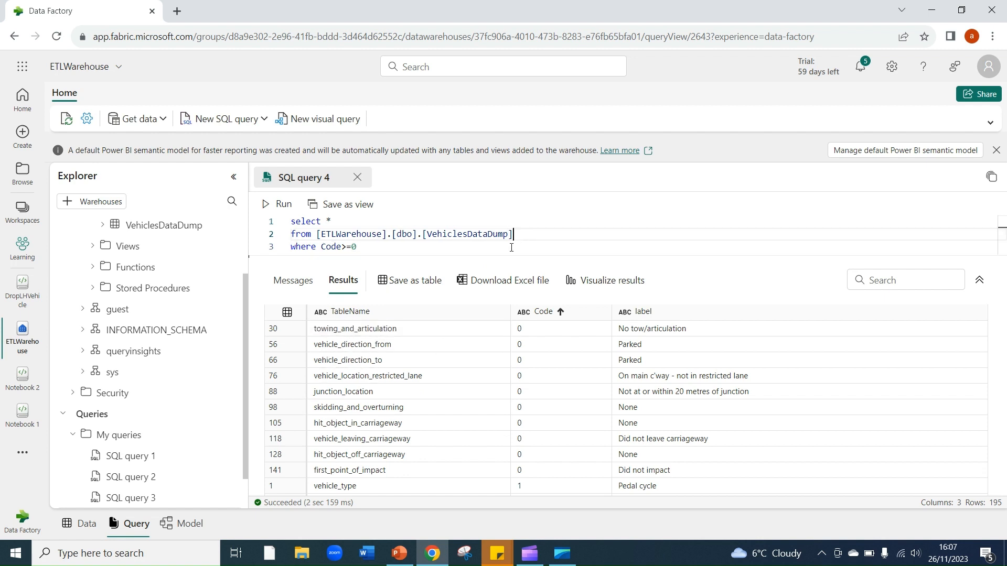
pyautogui.click(401, 254)
pyautogui.press('Return')
pyautogui.write('and')
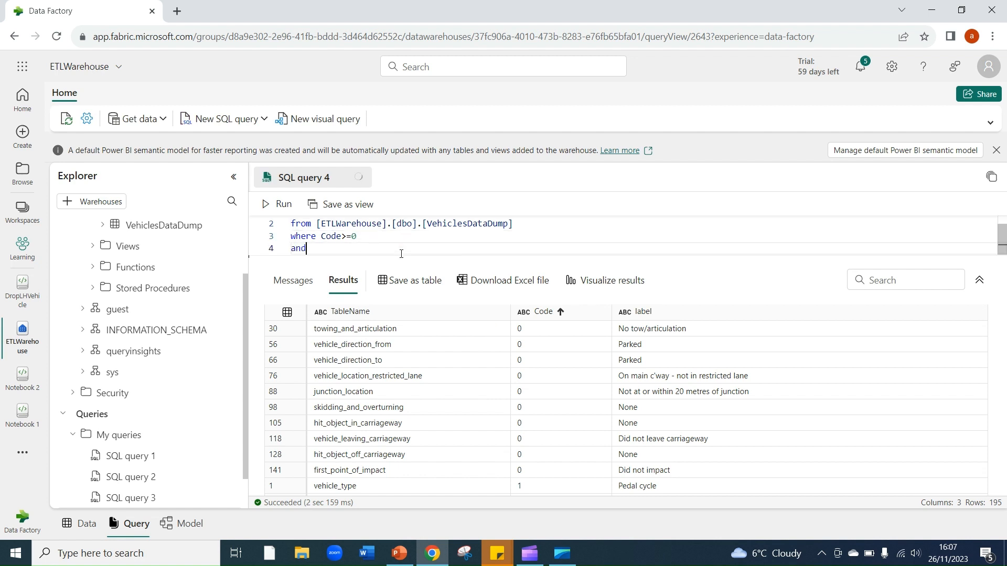
pyautogui.write(" tablename = '")
pyautogui.hotkey('ctrl', 'v')
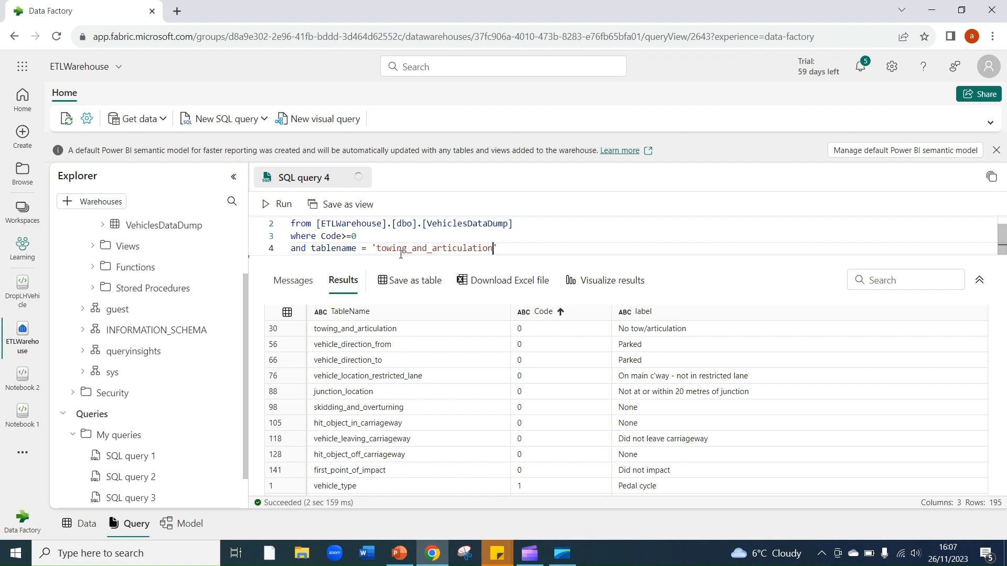
pyautogui.click(277, 204)
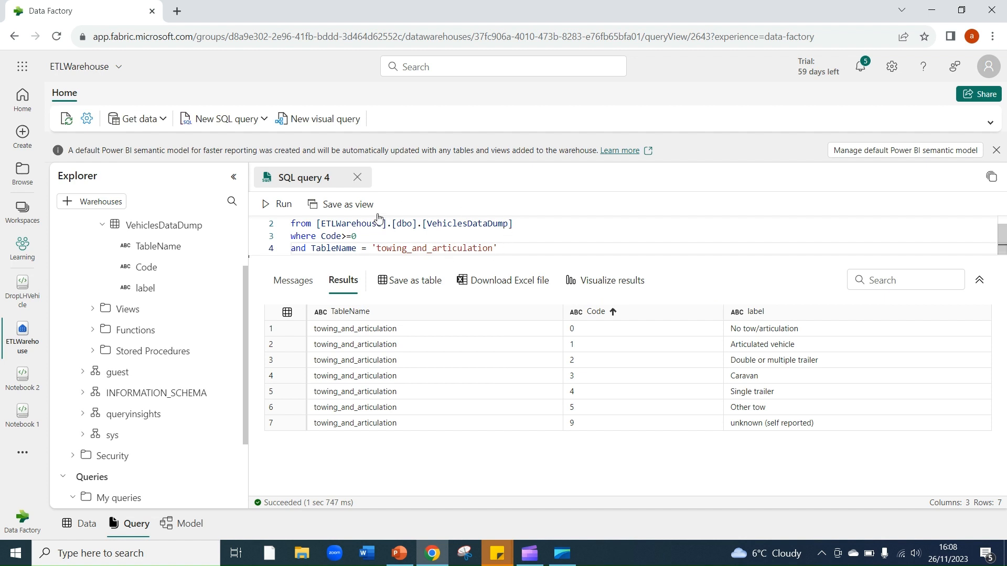
# Enlarge the query editor, replace the asterisk in the select clause with Code, label and rerun the query.
pyautogui.scroll(1, 562, 251)
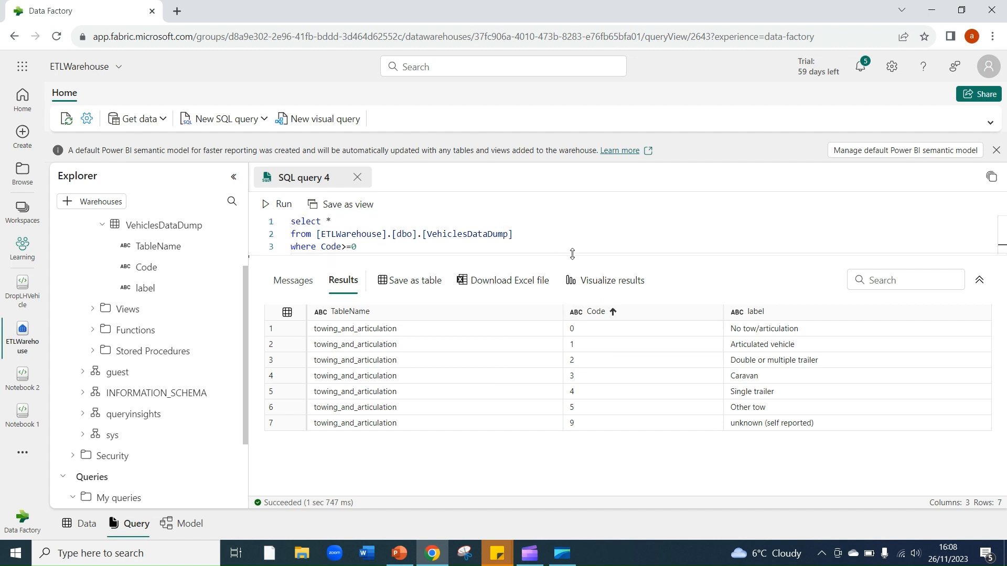
pyautogui.moveTo(572, 256); pyautogui.dragTo(573, 309)
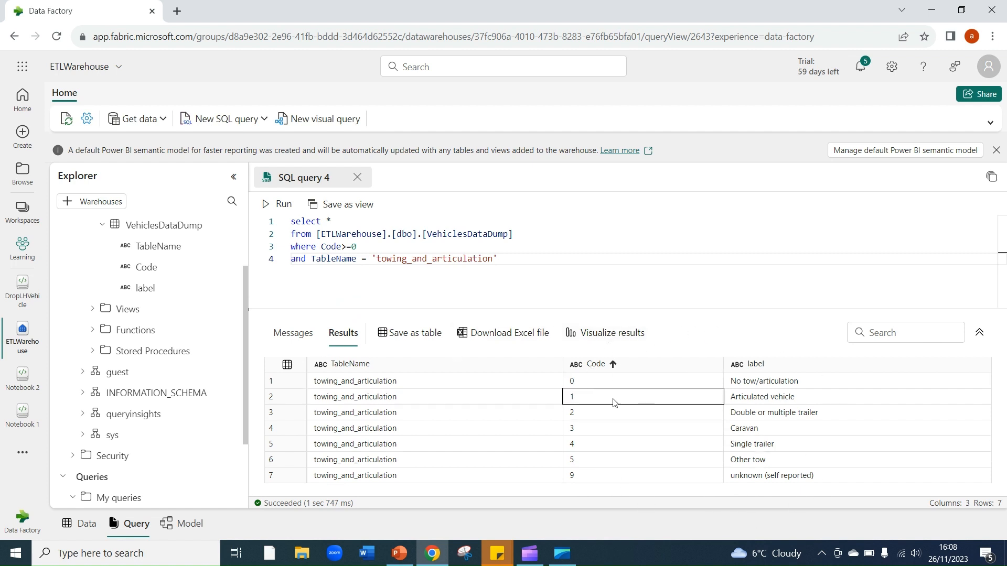
pyautogui.doubleClick(327, 220)
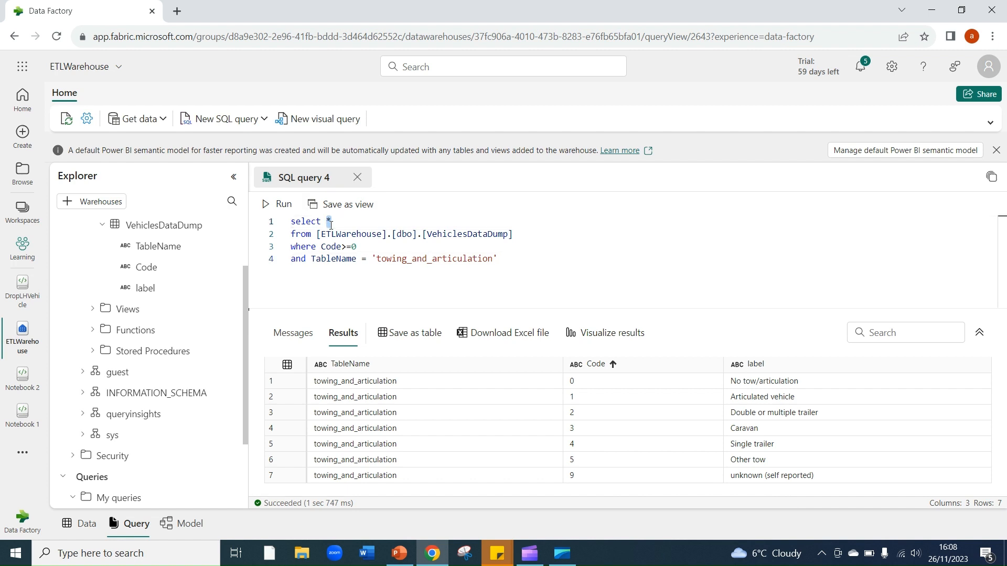
pyautogui.write('Code')
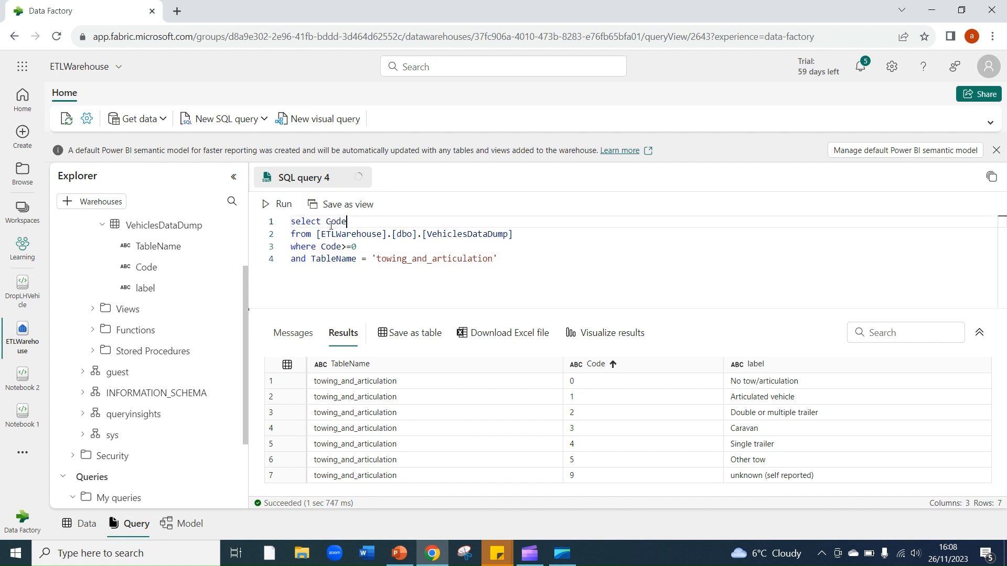
pyautogui.write(', label')
pyautogui.click(261, 203)
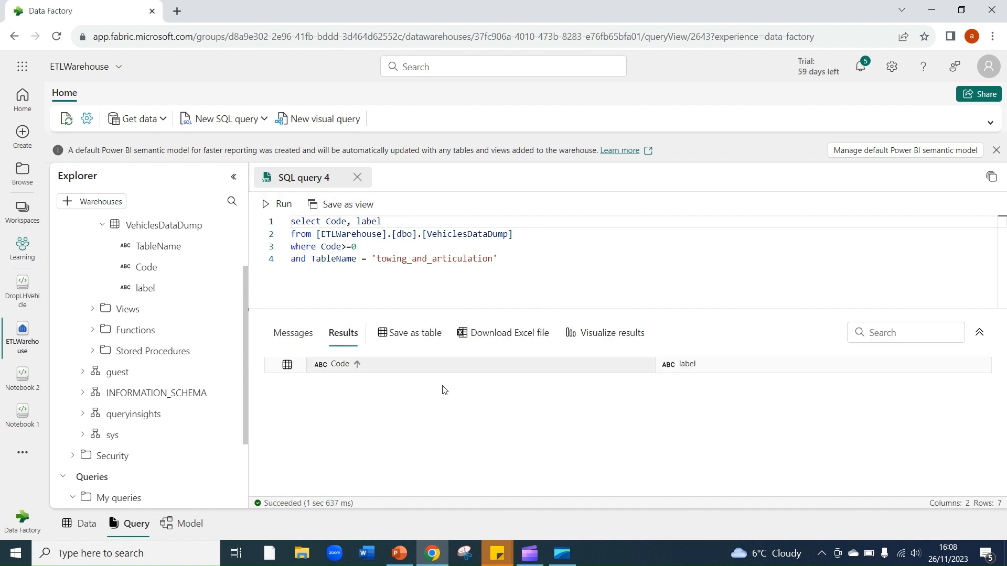
# Convert the Code column with CAST(Code as int), alias it as Code, and rerun the query.
pyautogui.click(327, 221)
pyautogui.write('CAST(')
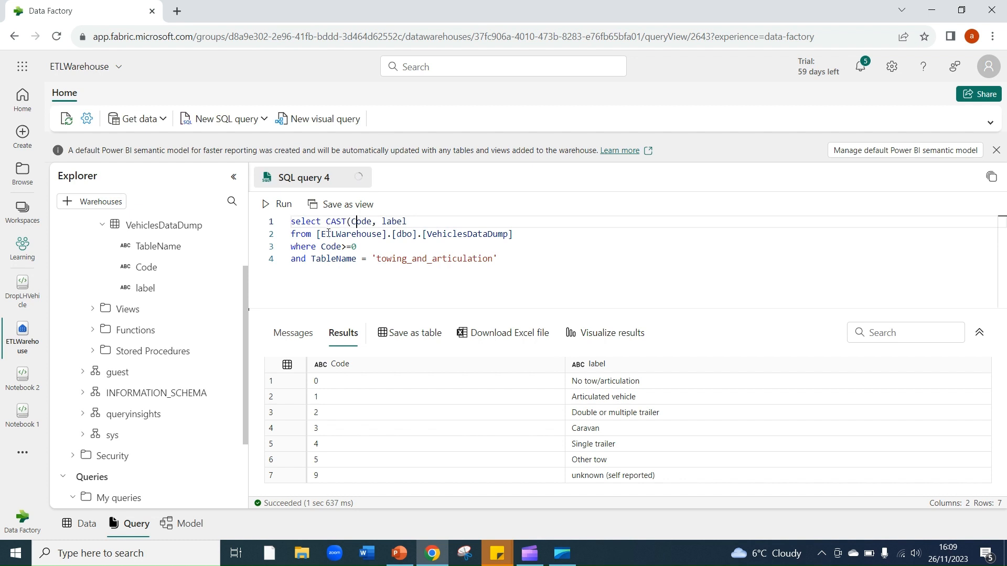
pyautogui.press('Right')
pyautogui.press('Right')
pyautogui.press('Right')
pyautogui.write('as int) Code')
pyautogui.click(277, 204)
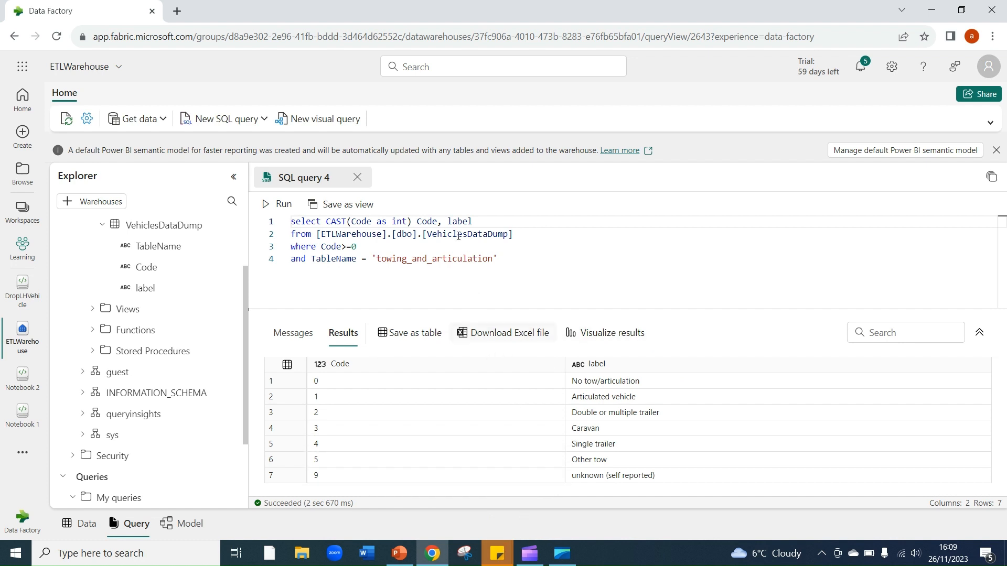
# Duplicate the whole select statement below the original, separated by a blank line.
pyautogui.moveTo(504, 259); pyautogui.dragTo(333, 204)
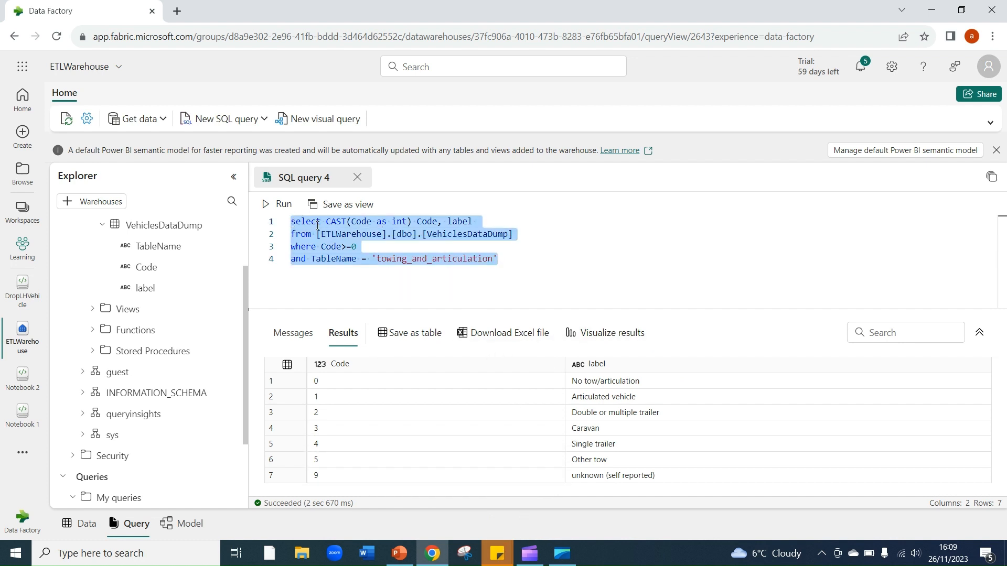
pyautogui.hotkey('ctrl', 'c')
pyautogui.click(509, 261)
pyautogui.press('Return')
pyautogui.press('Return')
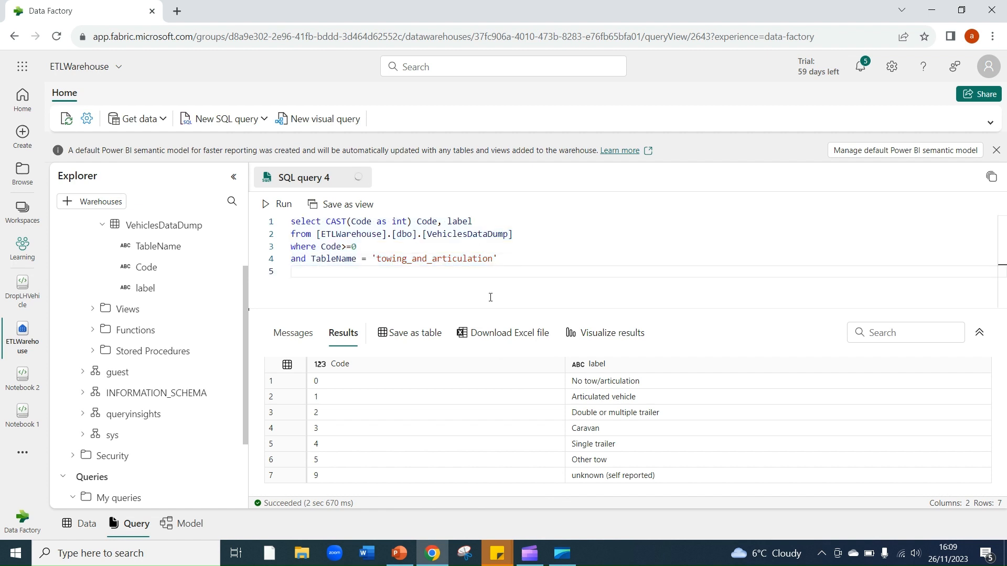
pyautogui.hotkey('ctrl', 'v')
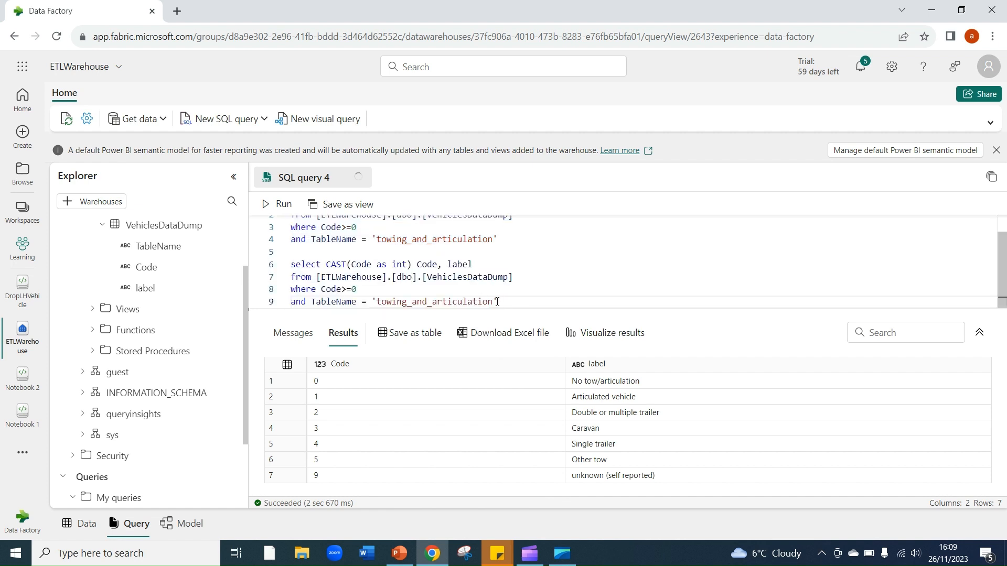
# Change the TableName filter of the second statement to 'vehicle_type' and run only that statement.
pyautogui.moveTo(489, 302); pyautogui.dragTo(376, 302)
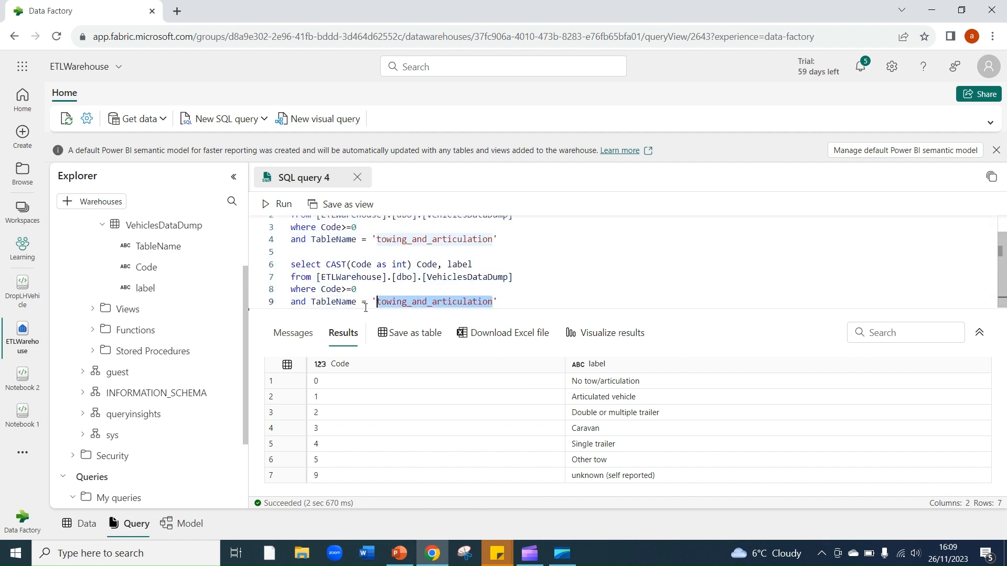
pyautogui.write('vehicle')
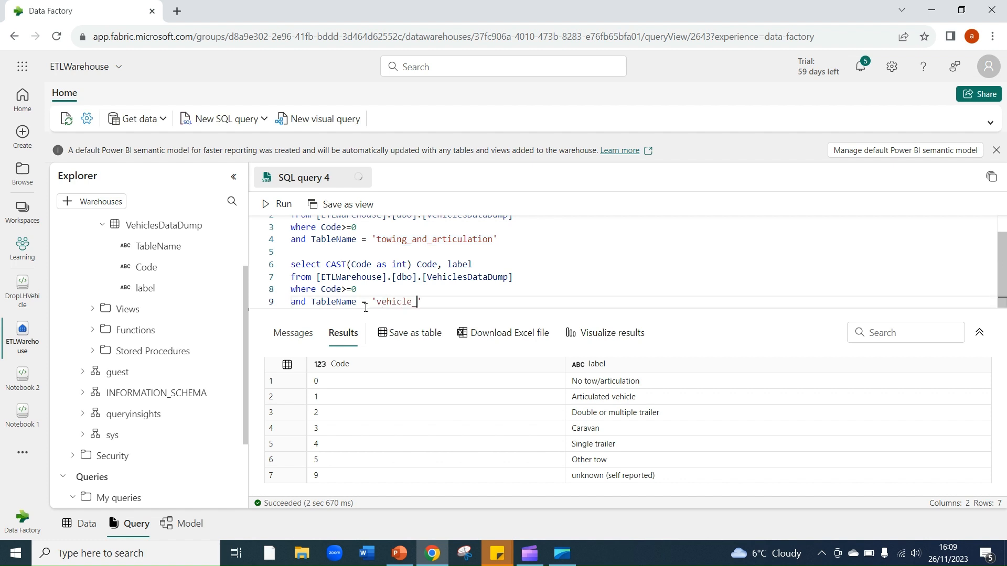
pyautogui.write('_type')
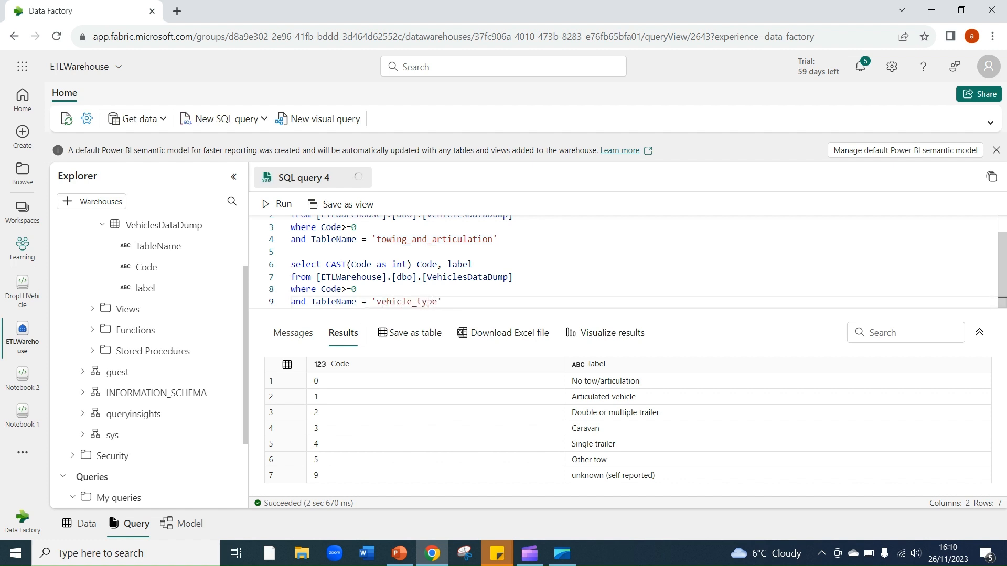
pyautogui.moveTo(445, 302); pyautogui.dragTo(280, 267)
pyautogui.click(271, 204)
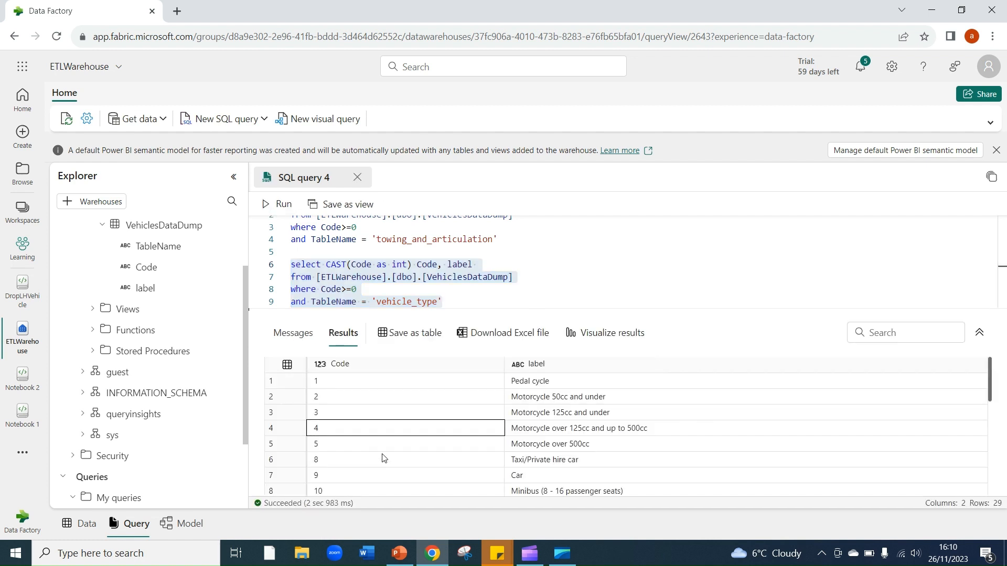
# Examine the vehicle_type codes and labels in the results, and enlarge the query editor to view both statements.
pyautogui.scroll(-3, 383, 457)
pyautogui.scroll(-5, 509, 447)
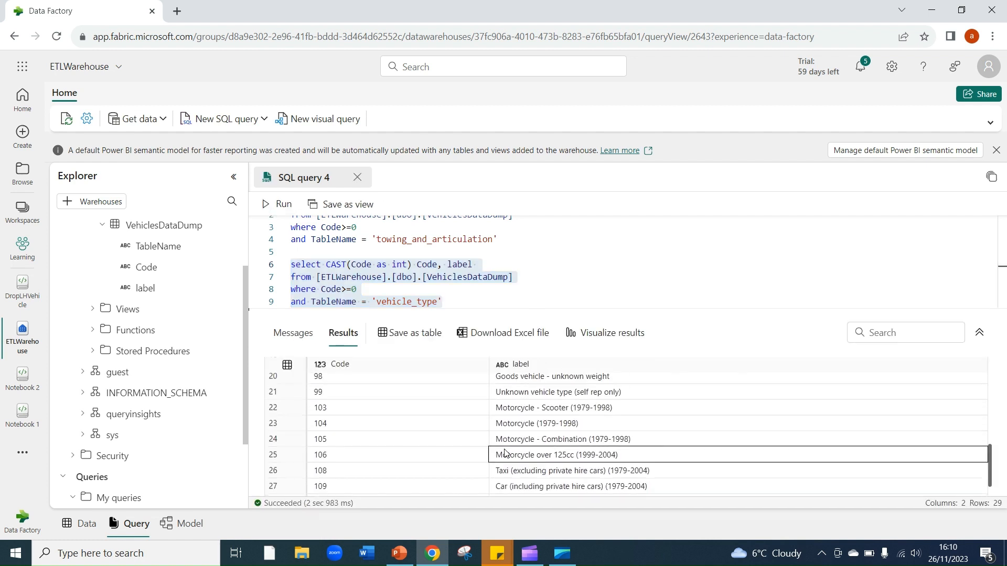
pyautogui.scroll(-1, 479, 409)
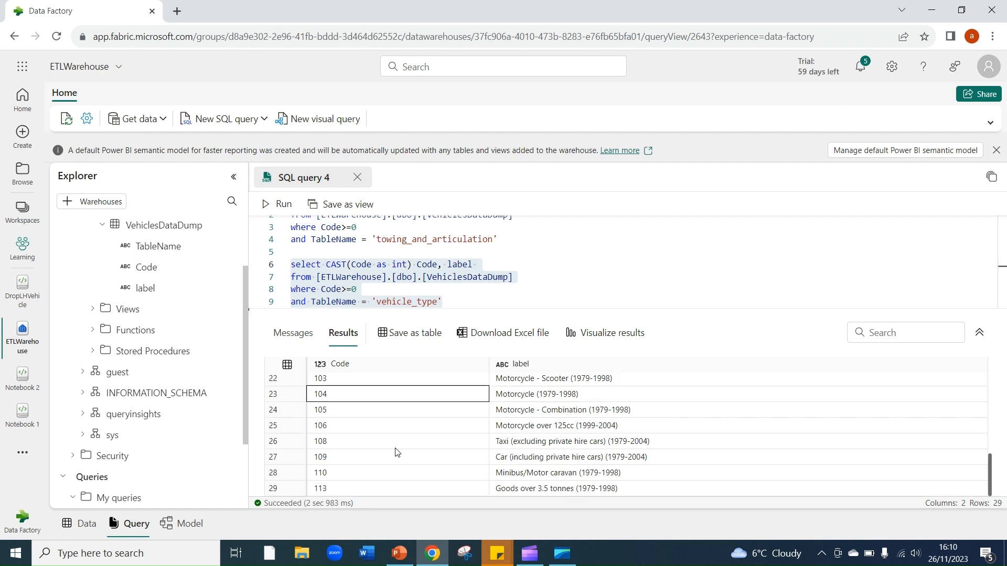
pyautogui.scroll(10, 378, 473)
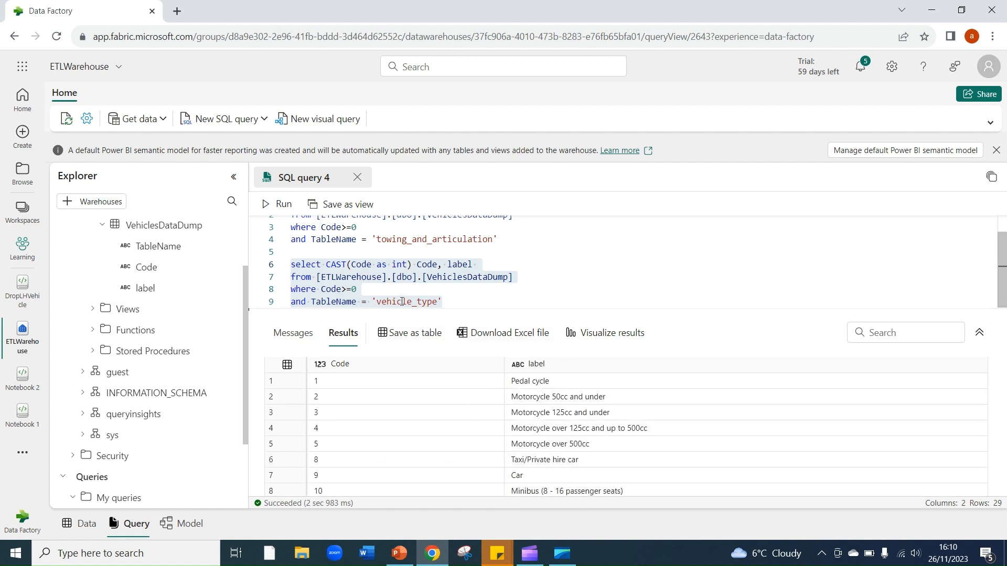
pyautogui.scroll(-5, 497, 422)
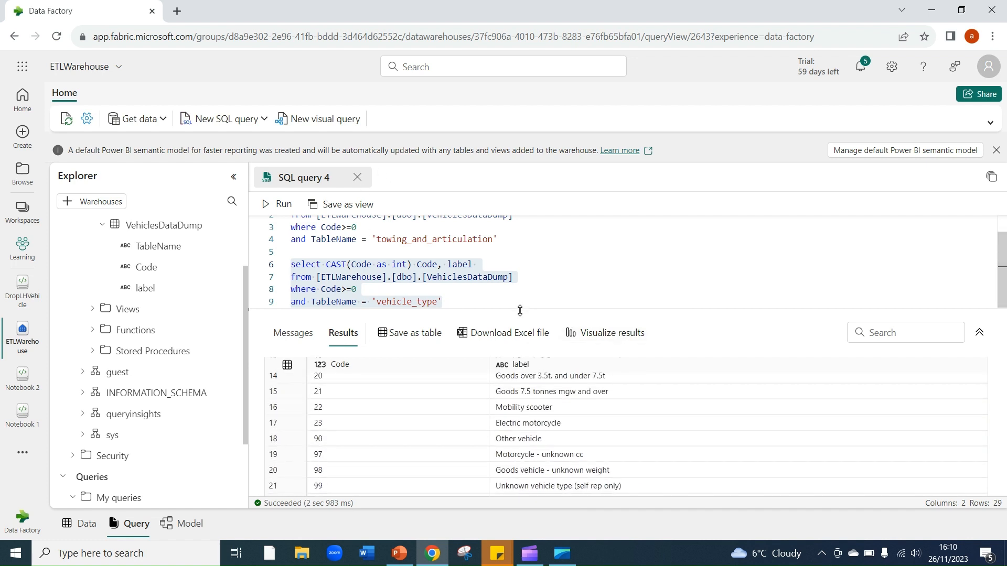
pyautogui.moveTo(518, 308); pyautogui.dragTo(517, 380)
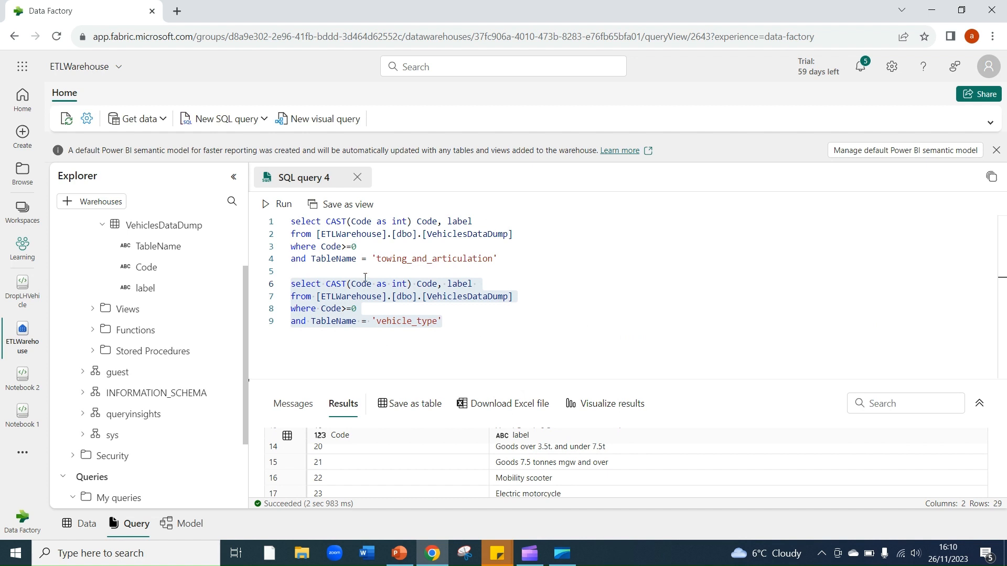
pyautogui.click(489, 342)
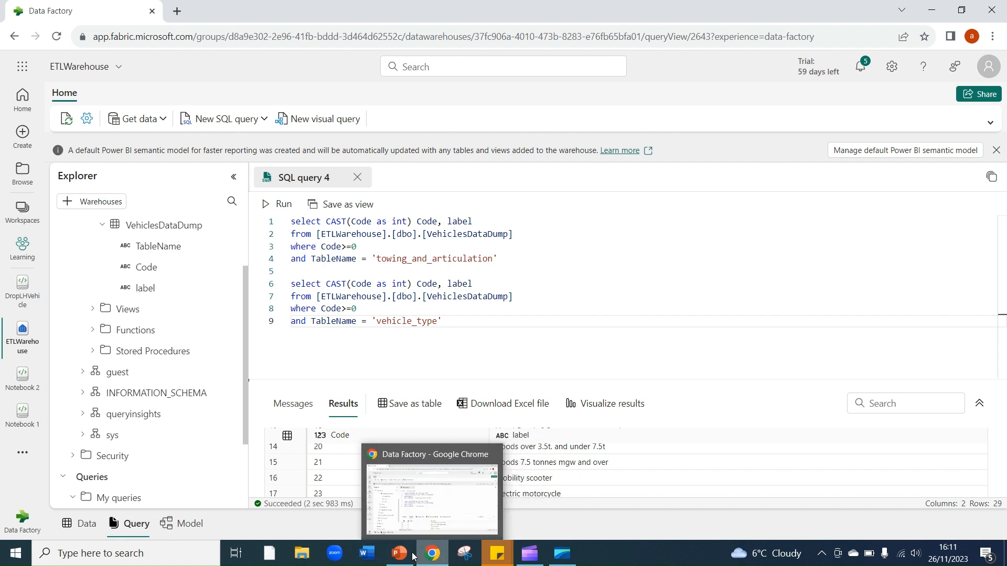
# Switch to PowerPoint to view the table diagram on slide 3, and return to the ETLPipeline in the browser.
pyautogui.click(422, 535)
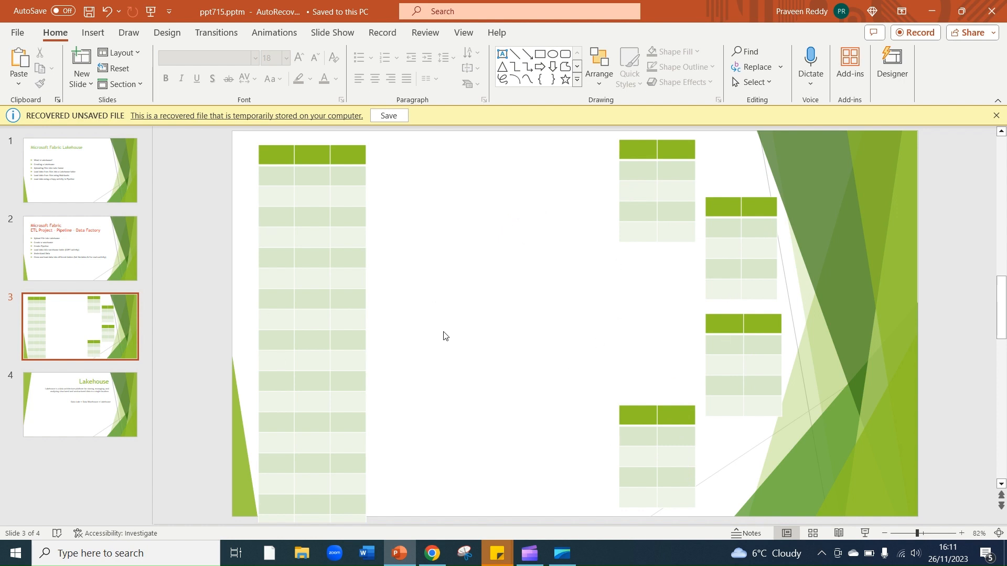
pyautogui.hotkey('alt', 'Tab')
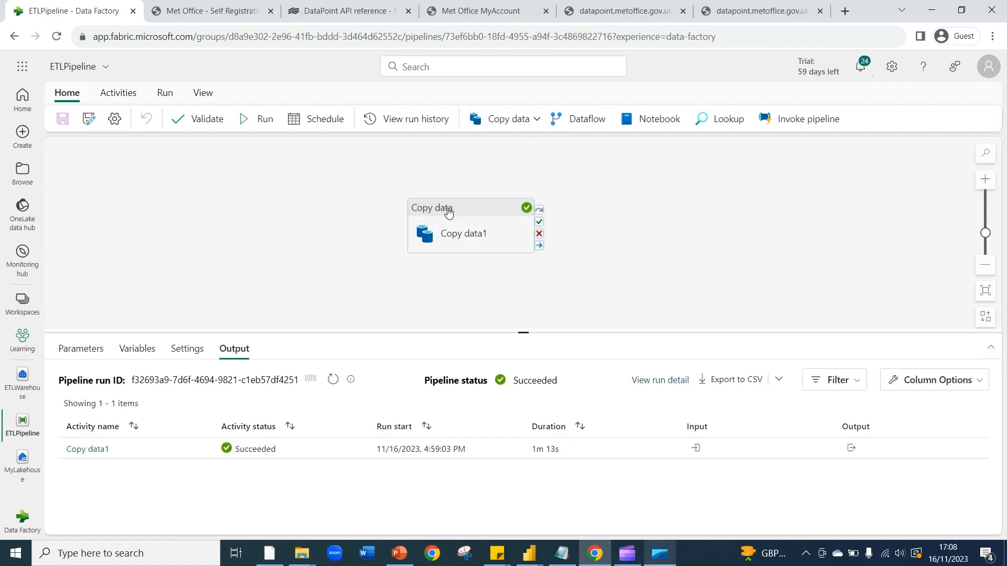
# Move the Copy data1 activity aside on the ETLPipeline canvas and add a Set variable activity.
pyautogui.moveTo(445, 209); pyautogui.dragTo(183, 214)
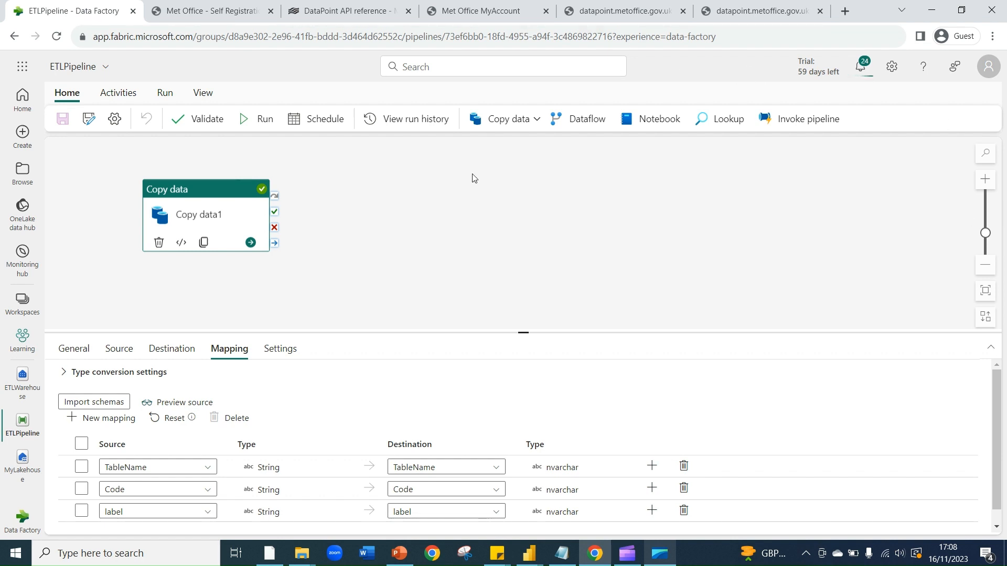
pyautogui.click(118, 94)
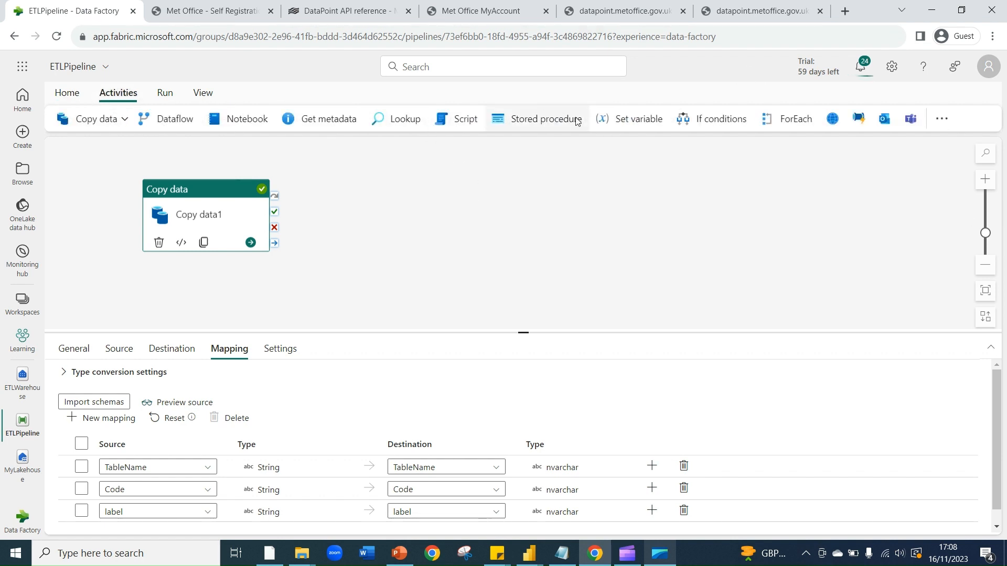
pyautogui.click(653, 120)
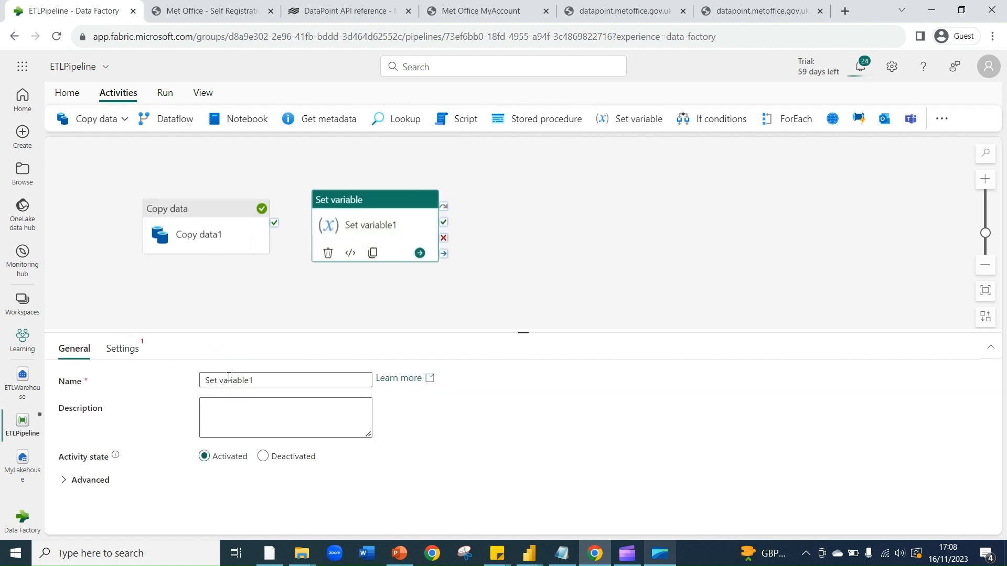
# Rename the Set variable activity to Set Tablenames and open its settings.
pyautogui.moveTo(258, 384); pyautogui.dragTo(220, 384)
pyautogui.write('Tablenames')
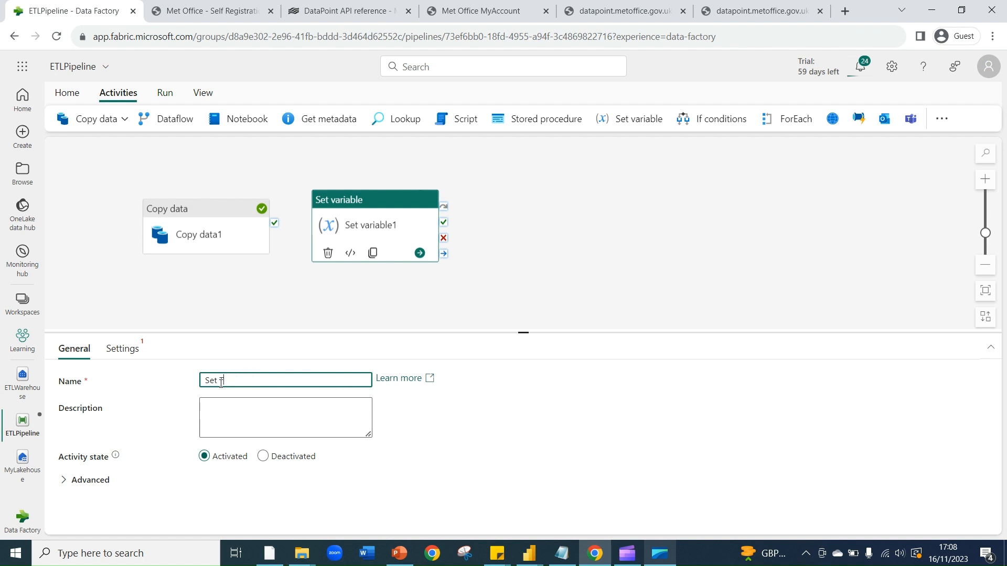
pyautogui.click(117, 349)
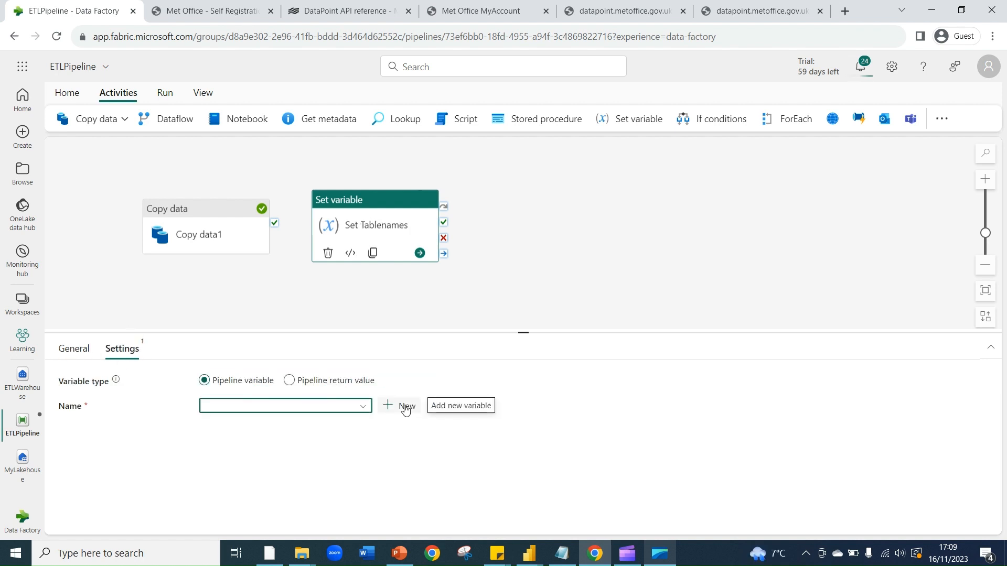
# Create a new pipeline variable named Tablename with type Array for the Set Tablenames activity, and open its value for editing.
pyautogui.click(405, 409)
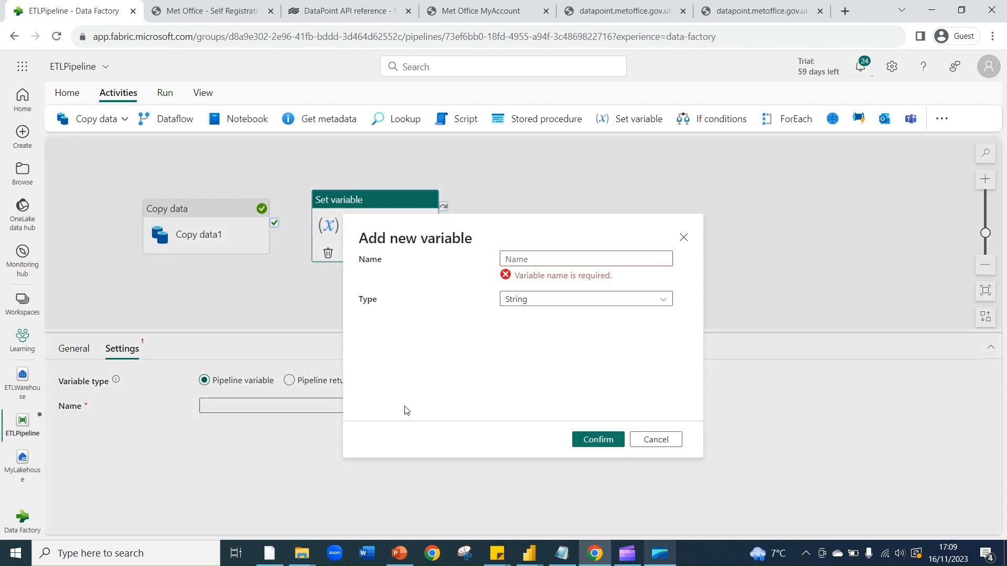
pyautogui.click(541, 264)
pyautogui.write('Tabl')
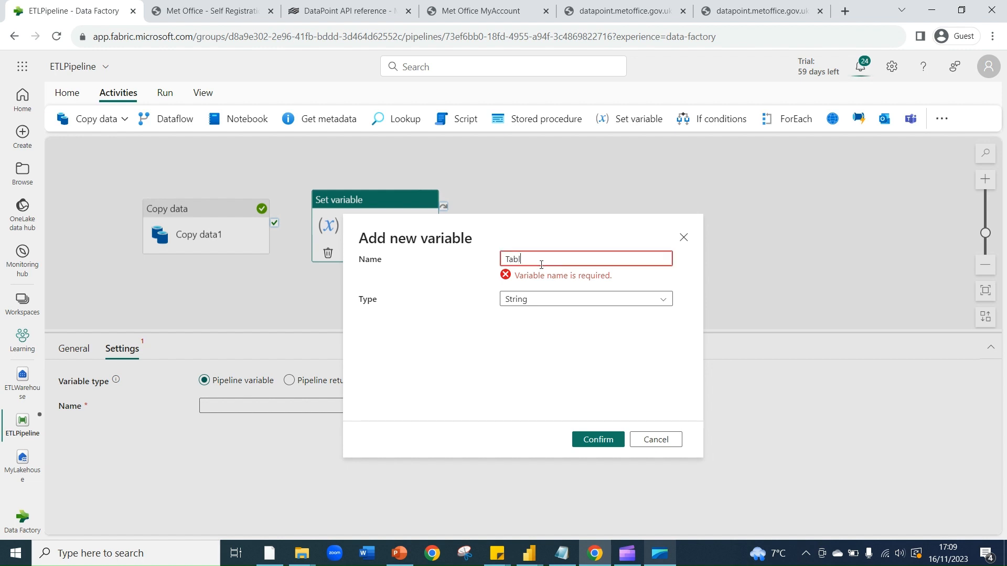
pyautogui.write('ename')
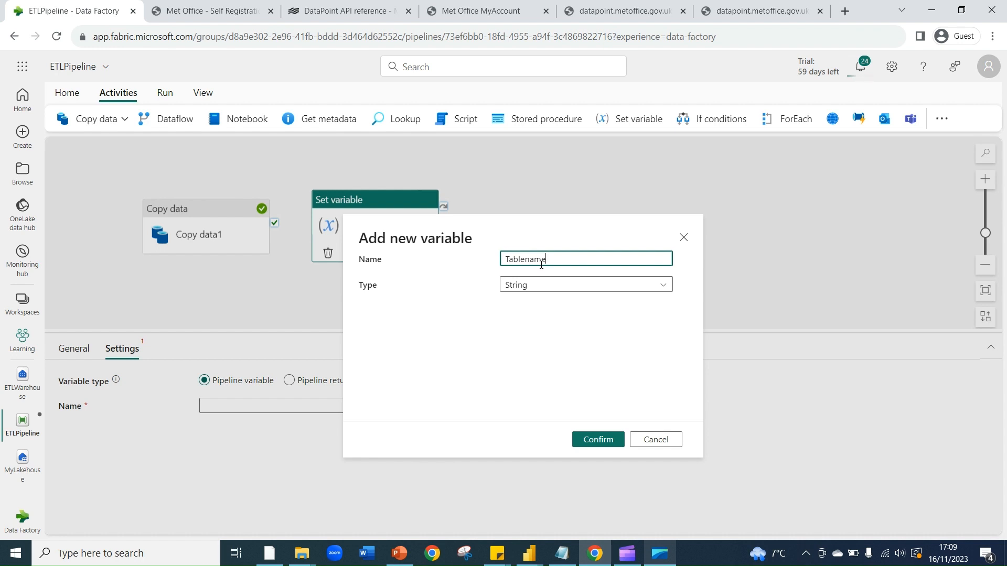
pyautogui.click(524, 288)
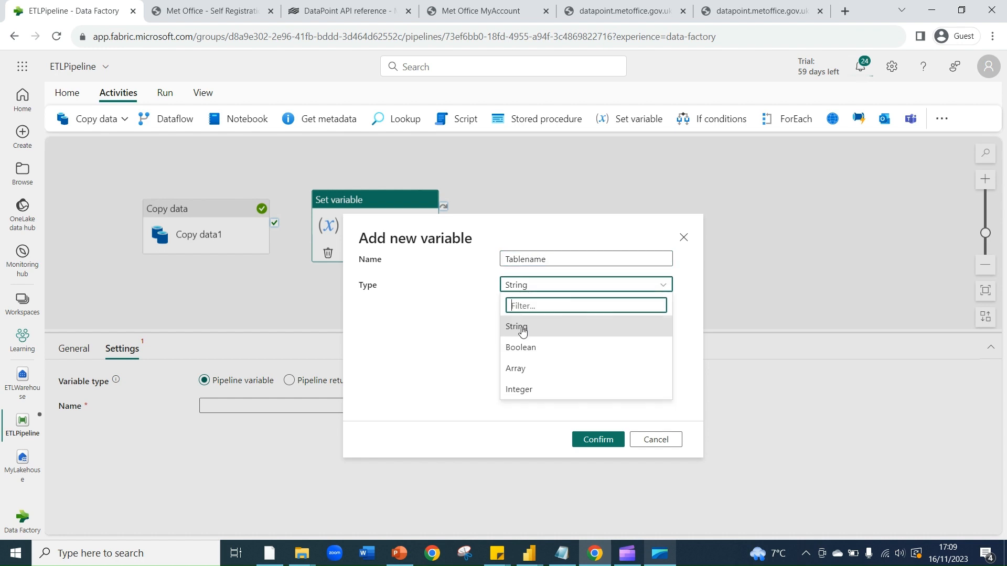
pyautogui.click(522, 369)
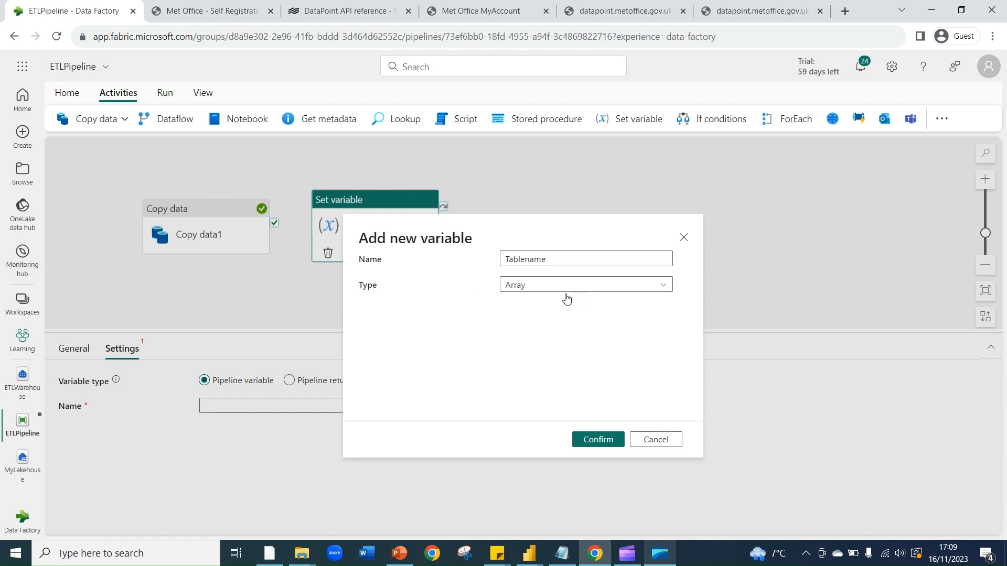
pyautogui.click(605, 445)
pyautogui.click(231, 439)
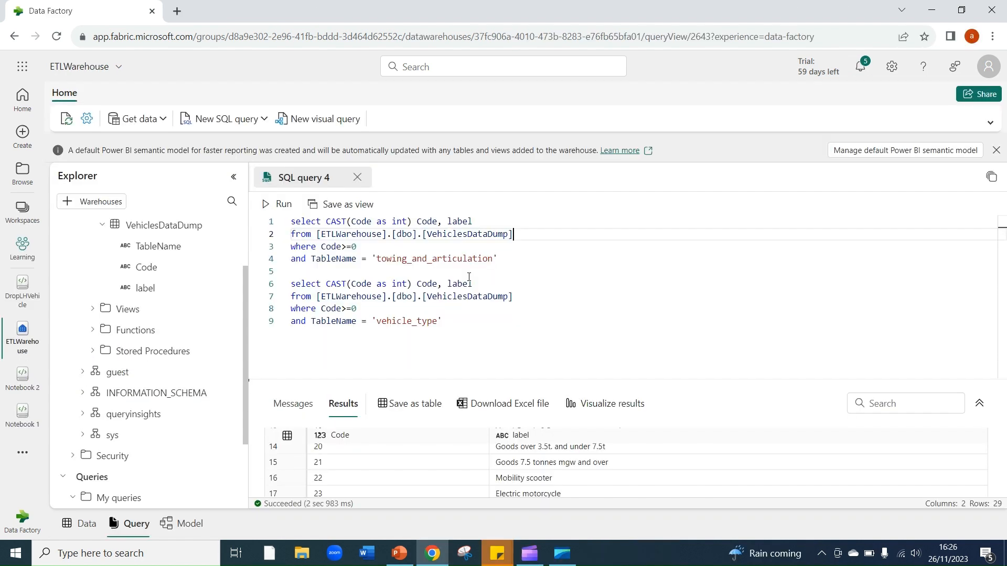
# Highlight the TableName filter values 'towing_and_articulation' and 'vehicle_type' in the two statements of SQL query 4 in ETLWarehouse.
pyautogui.doubleClick(403, 259)
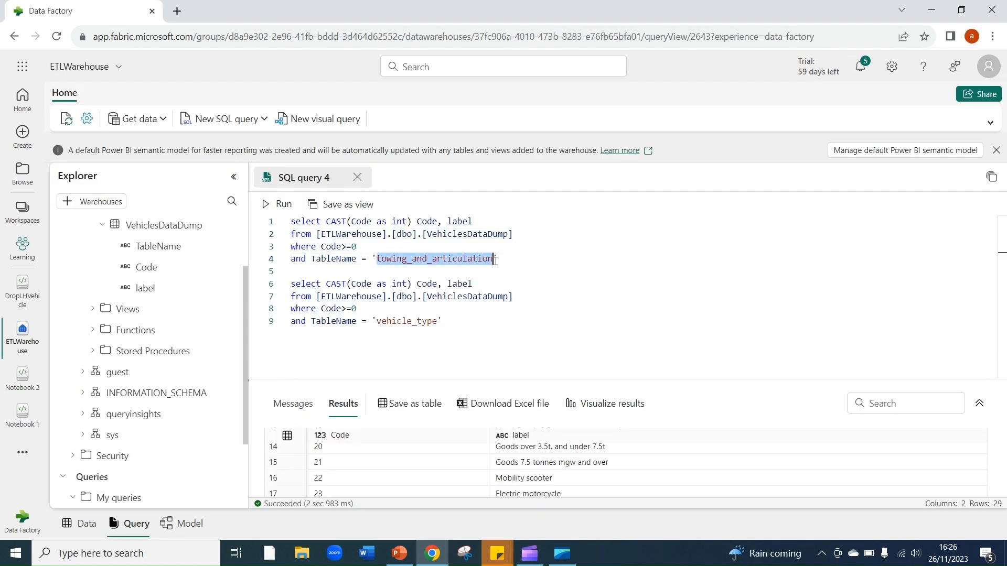
pyautogui.moveTo(377, 321); pyautogui.dragTo(438, 321)
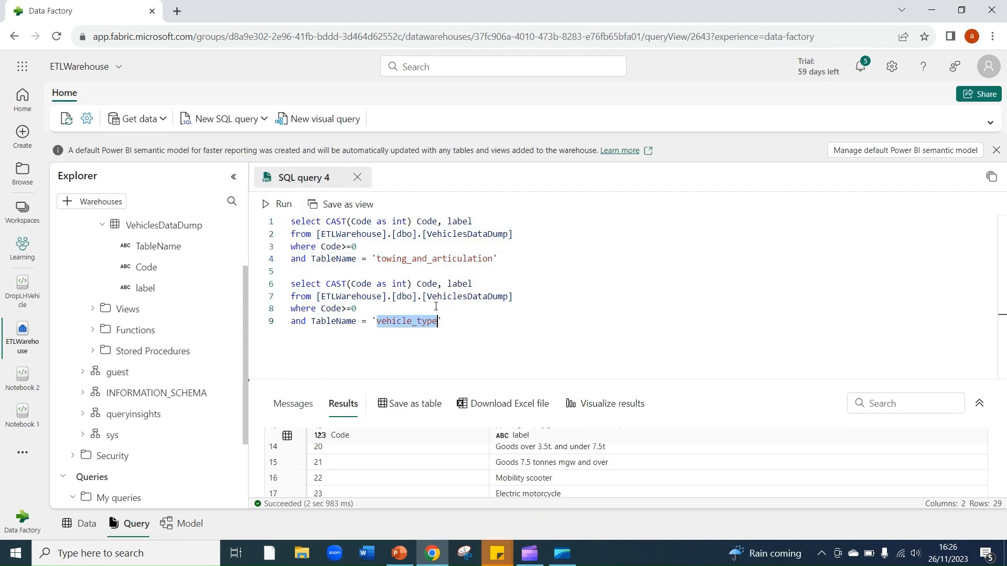
pyautogui.click(451, 327)
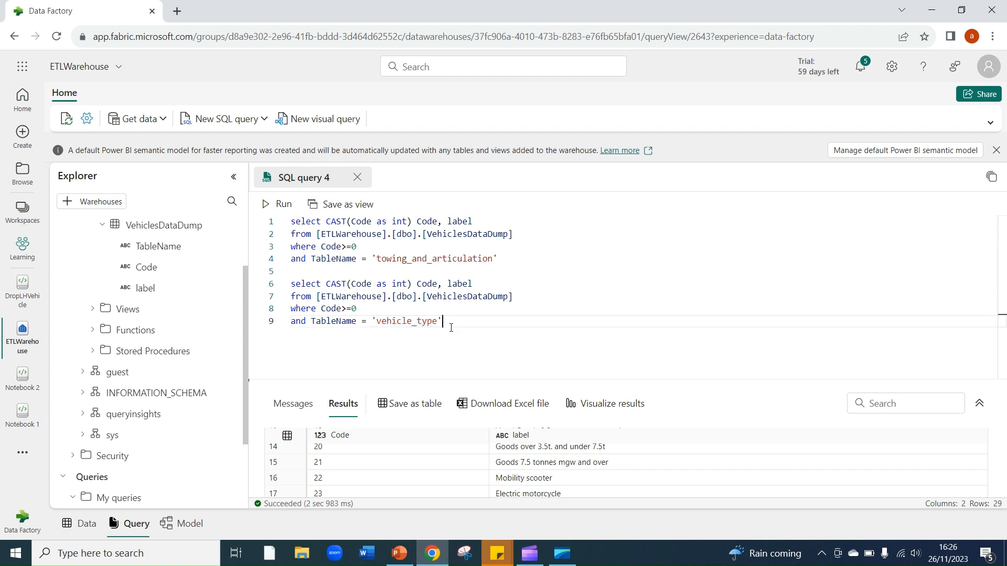
# Add a third statement below the others: select Distinct TableName from [ETLWarehouse].[dbo].[VehiclesDataDump].
pyautogui.press('Return')
pyautogui.press('Return')
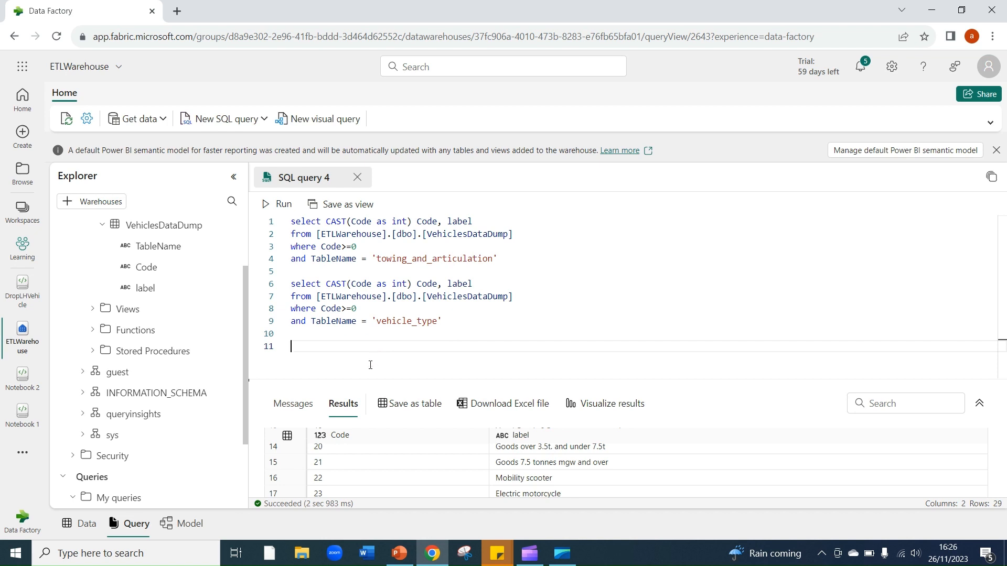
pyautogui.moveTo(517, 297); pyautogui.dragTo(289, 291)
pyautogui.hotkey('ctrl', 'c')
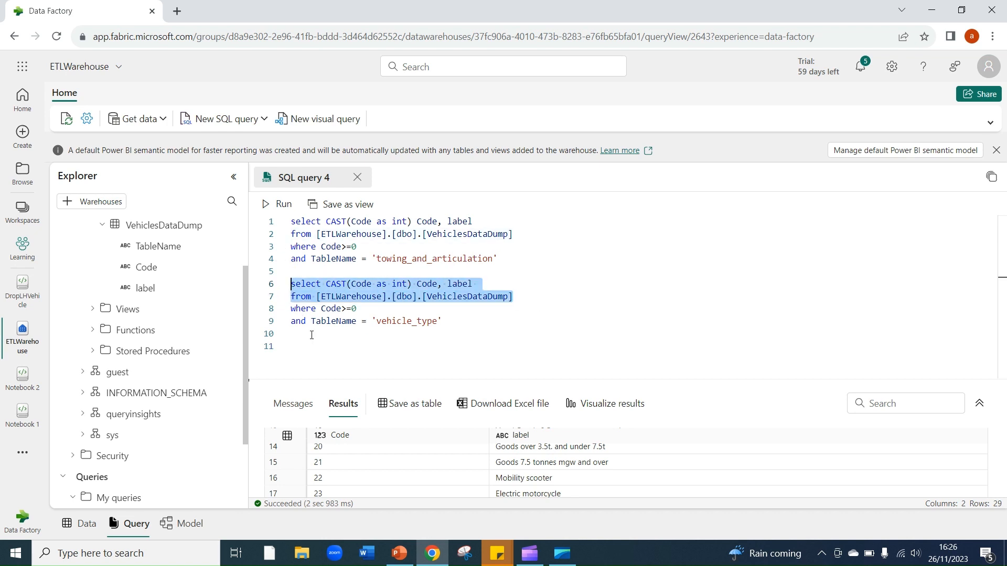
pyautogui.click(313, 346)
pyautogui.hotkey('ctrl', 'v')
pyautogui.moveTo(328, 345); pyautogui.dragTo(473, 346)
pyautogui.write('Distin')
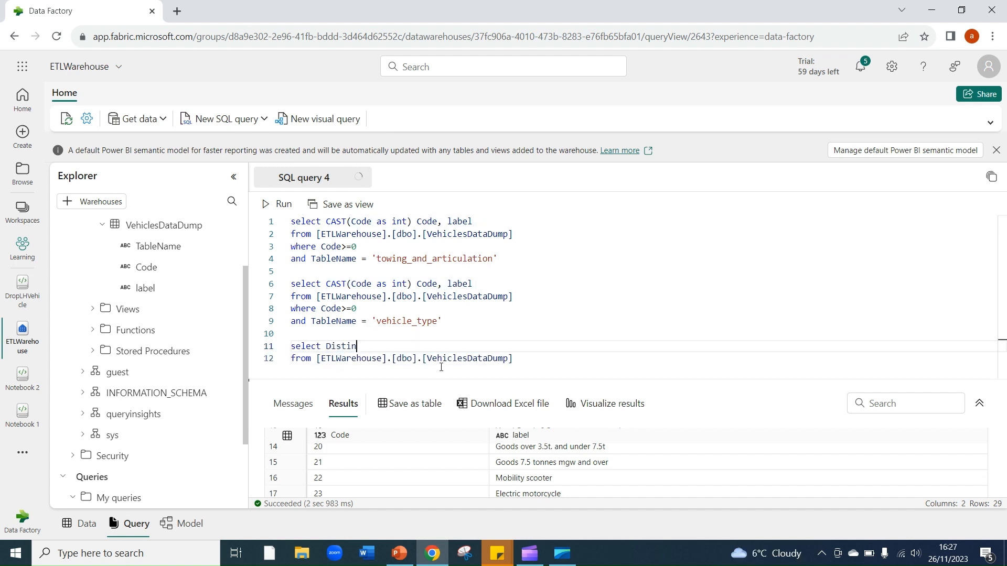
pyautogui.write('ct TableName')
# Run only the Distinct TableName statement and enlarge the results area to look through the table names.
pyautogui.moveTo(513, 358); pyautogui.dragTo(290, 346)
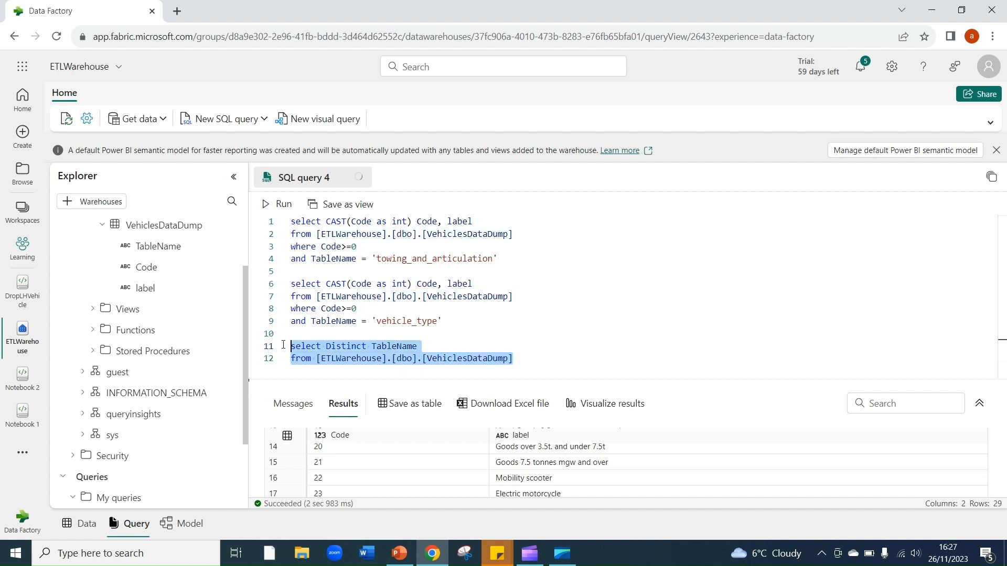
pyautogui.click(278, 204)
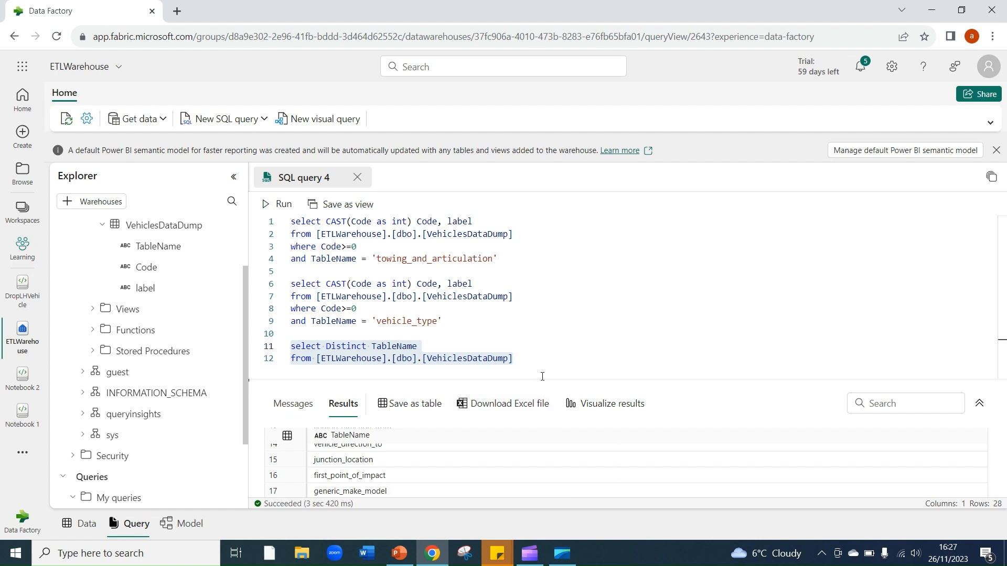
pyautogui.moveTo(544, 379); pyautogui.dragTo(544, 234)
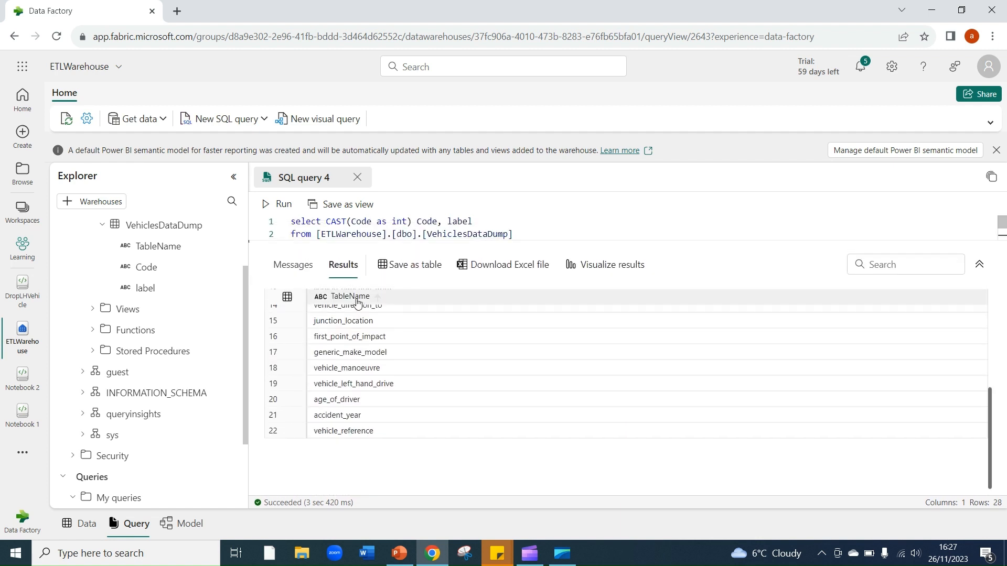
pyautogui.scroll(5, 420, 381)
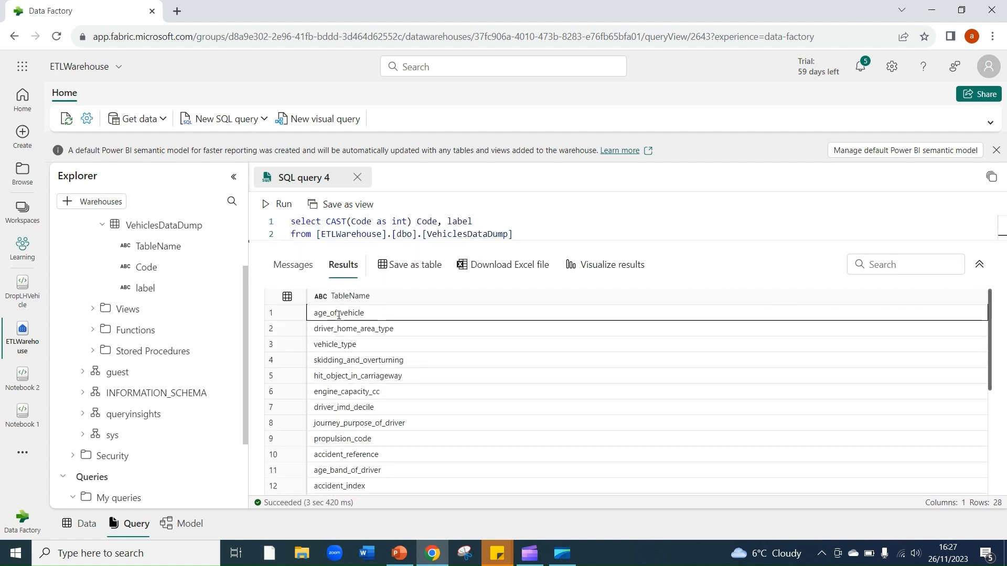
pyautogui.scroll(-2, 338, 389)
pyautogui.scroll(2, 338, 389)
pyautogui.scroll(-2, 382, 423)
pyautogui.scroll(2, 382, 421)
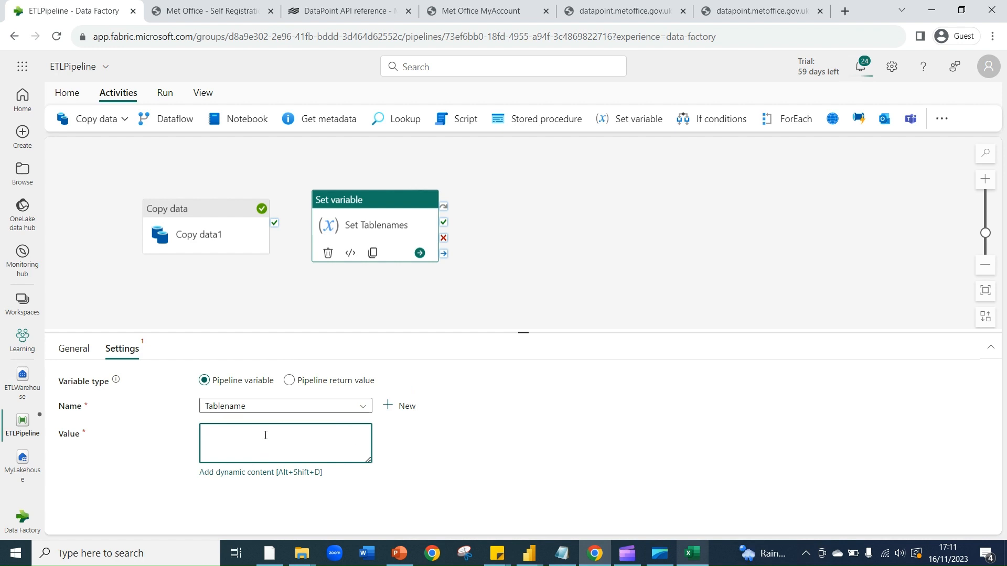
# Switch to the table name list in Notepad and examine how its age_band_of_driver entry is quoted and separated.
pyautogui.hotkey('alt', 'Tab')
pyautogui.moveTo(34, 66); pyautogui.dragTo(256, 75)
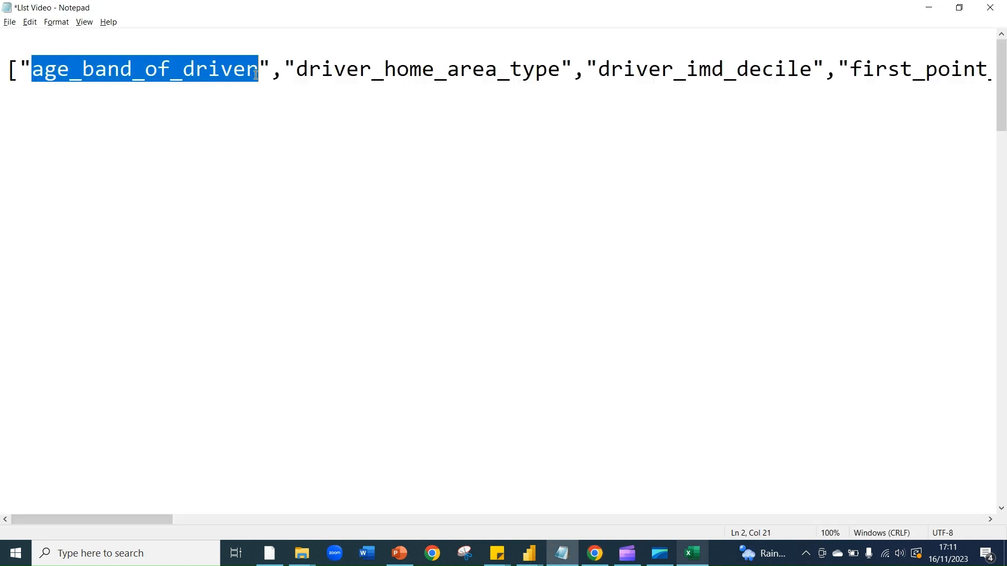
pyautogui.click(26, 60)
pyautogui.moveTo(33, 67); pyautogui.dragTo(258, 77)
pyautogui.click(29, 62)
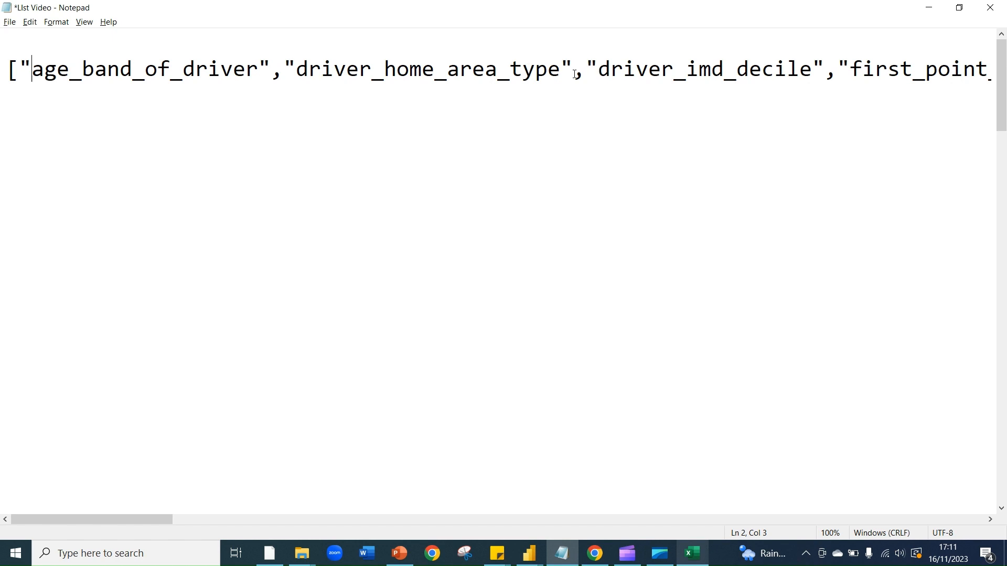
# Copy the whole bracketed list of table names from Notepad and paste it as the Tablename variable's value in ETLPipeline.
pyautogui.click(11, 70)
pyautogui.hotkey('shift', 'End')
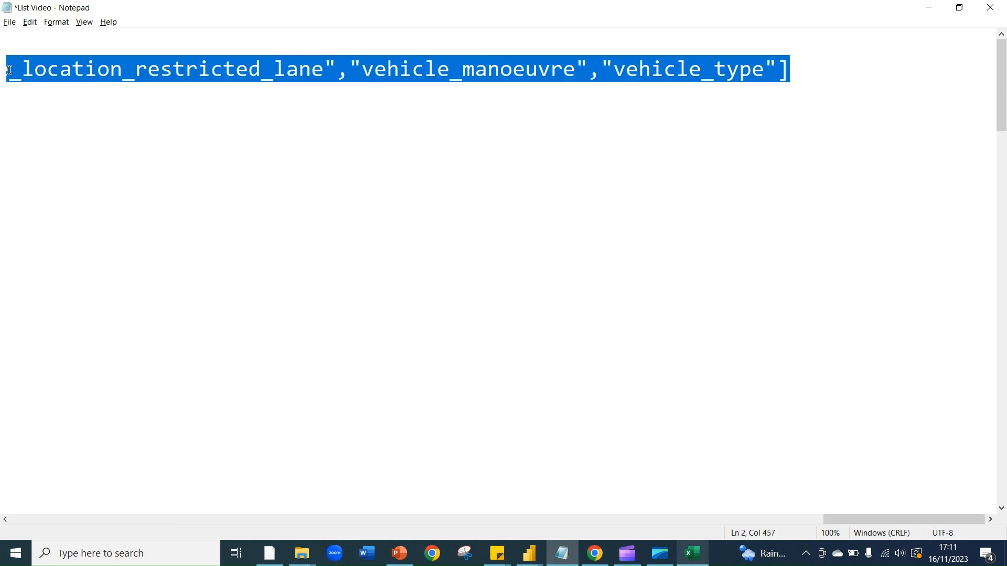
pyautogui.hotkey('ctrl', 'c')
pyautogui.hotkey('alt', 'Tab')
pyautogui.hotkey('ctrl', 'v')
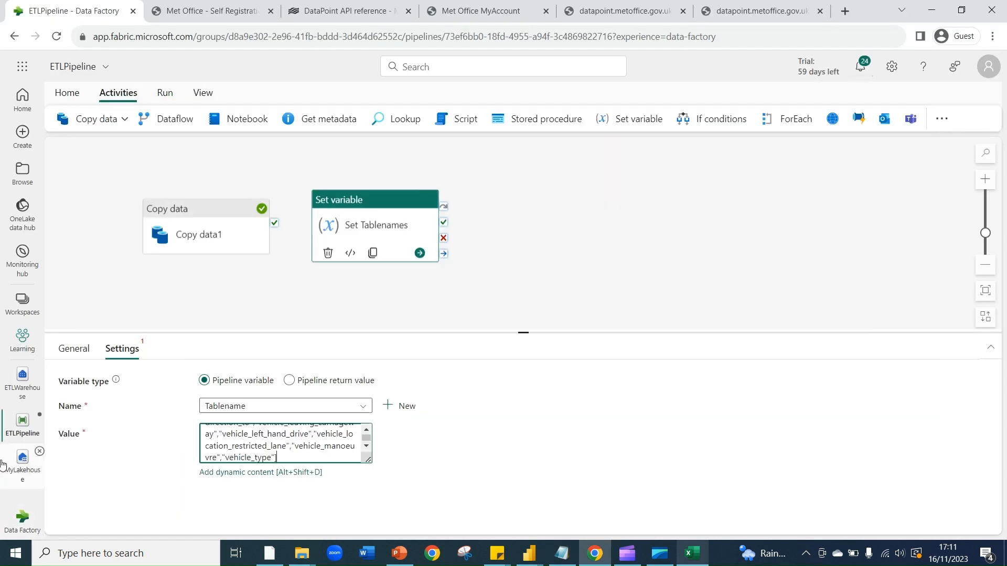
pyautogui.scroll(5, 273, 451)
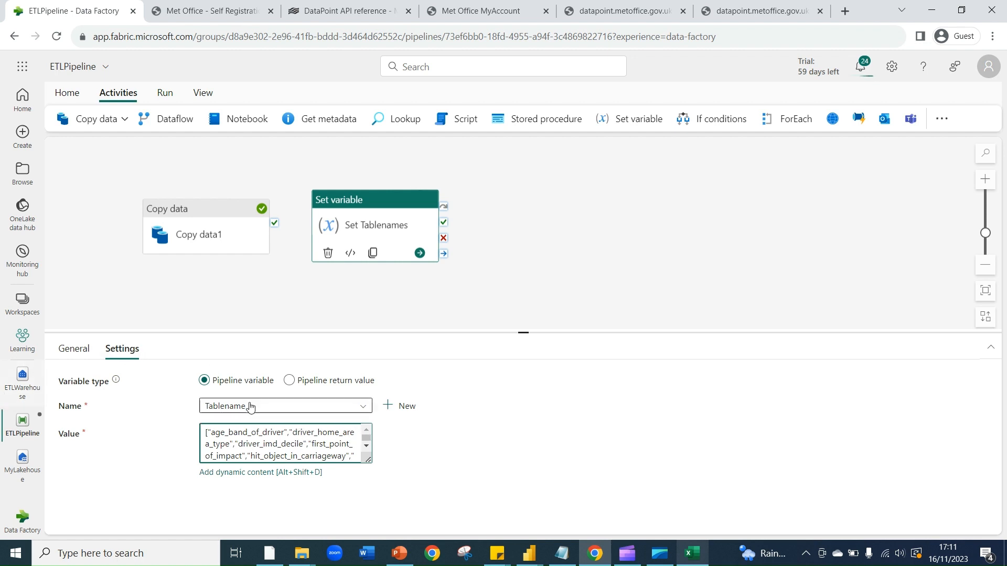
pyautogui.scroll(-3, 317, 438)
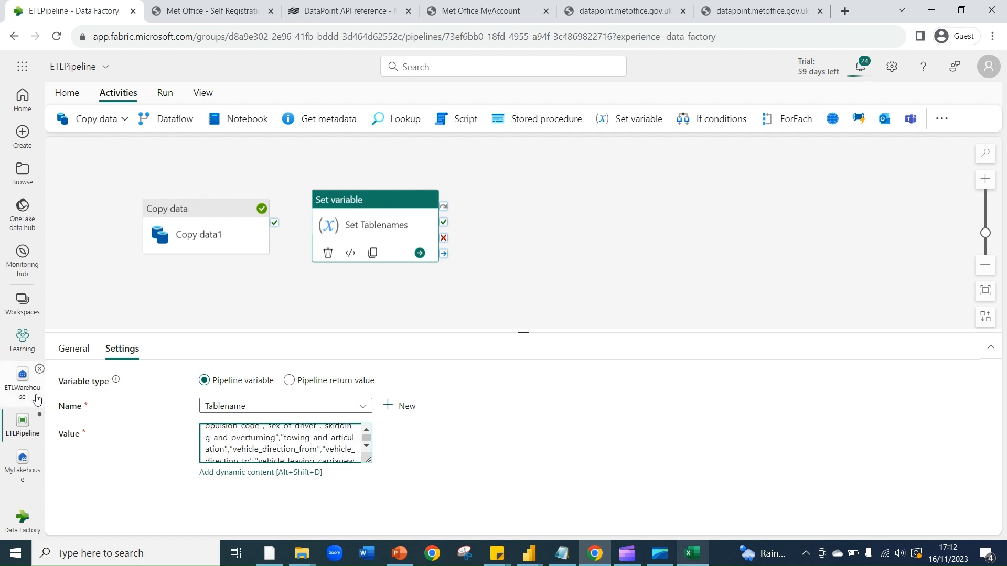
# Switch to ETLWarehouse to examine the TableName column of the vehicles data dump table, and return to ETLPipeline.
pyautogui.click(21, 377)
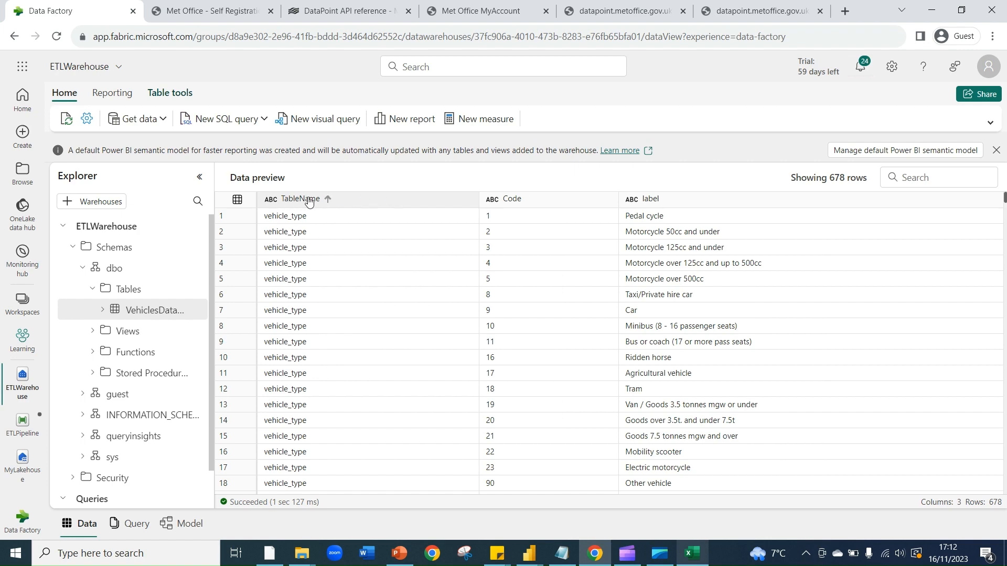
pyautogui.scroll(-5, 354, 233)
pyautogui.scroll(-5, 353, 241)
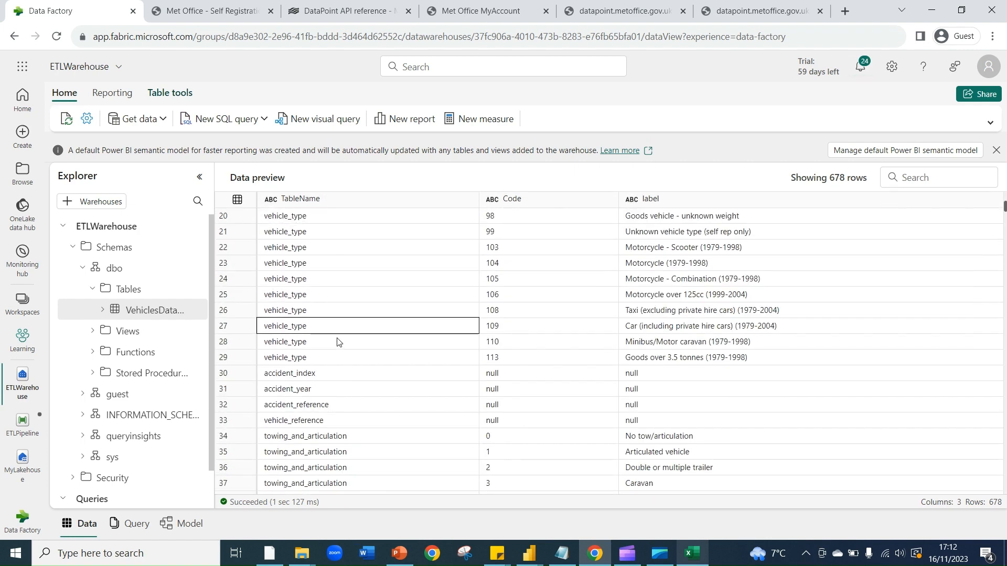
pyautogui.scroll(-2, 323, 373)
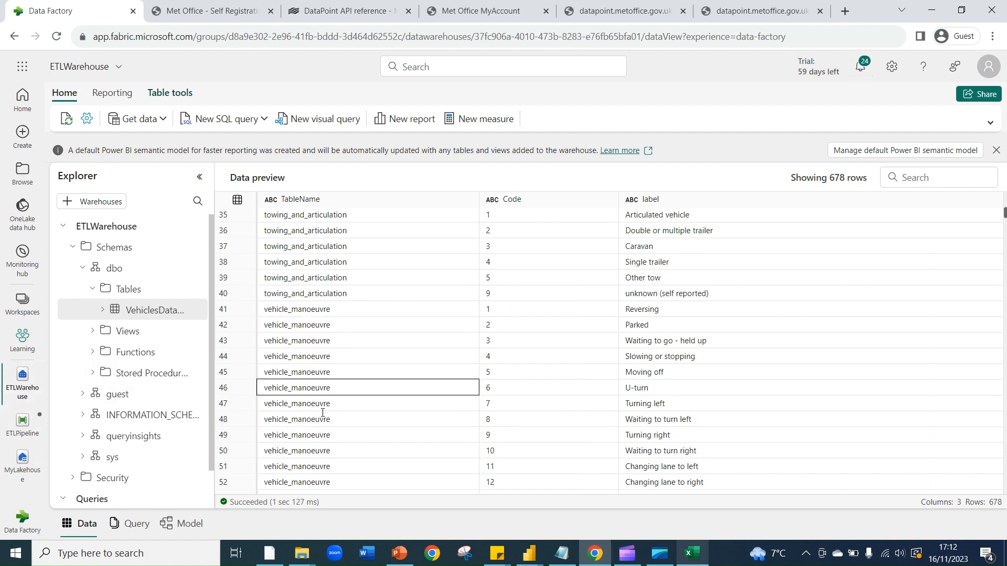
pyautogui.click(23, 424)
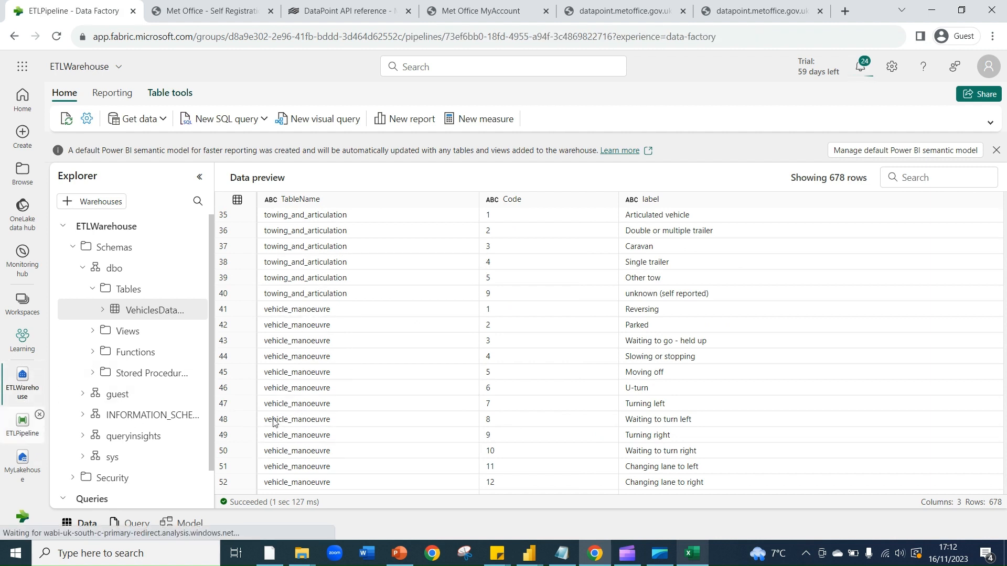
pyautogui.scroll(5, 222, 440)
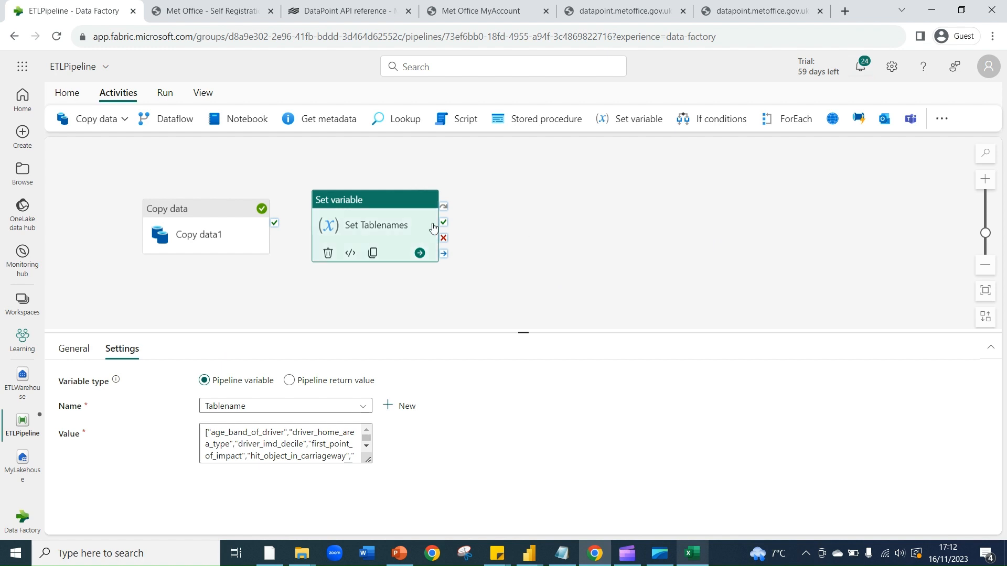
# Add a ForEach activity to the pipeline canvas and place it beside the Set Tablenames activity.
pyautogui.click(798, 119)
pyautogui.moveTo(520, 195); pyautogui.dragTo(543, 172)
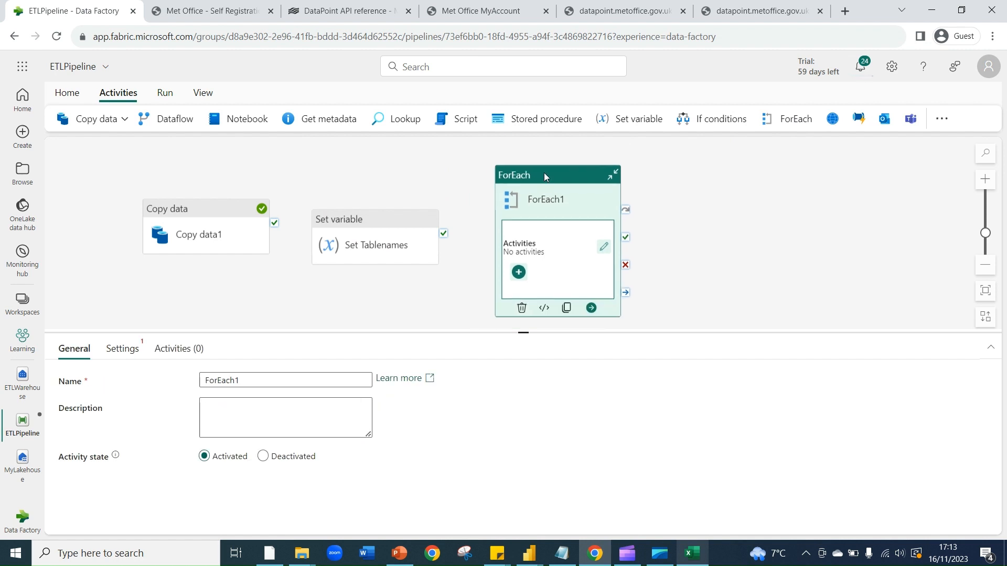
pyautogui.moveTo(374, 219)
pyautogui.mouseDown()
pyautogui.moveTo(375, 203)
pyautogui.moveTo(376, 222)
pyautogui.mouseUp()
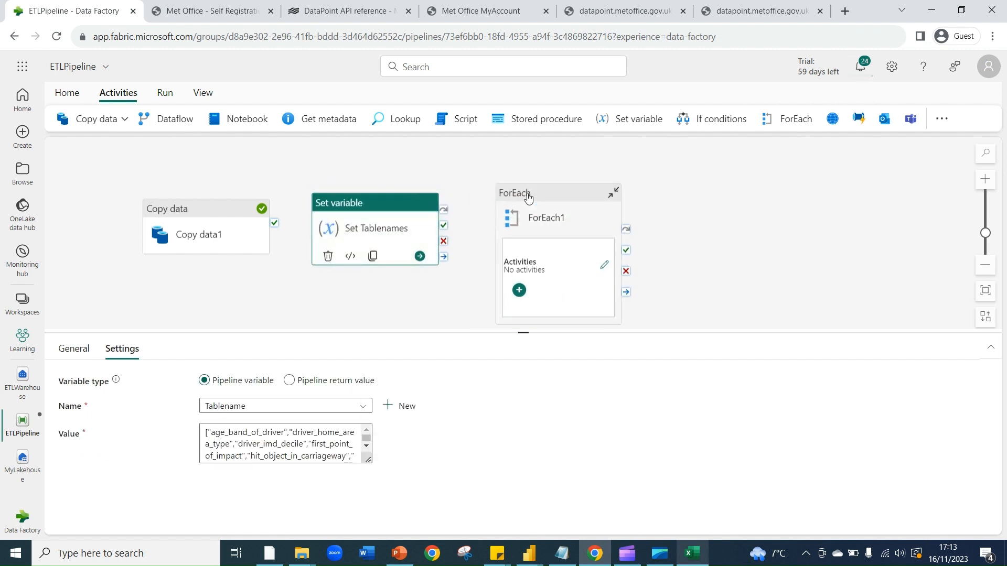
pyautogui.moveTo(528, 194); pyautogui.dragTo(528, 181)
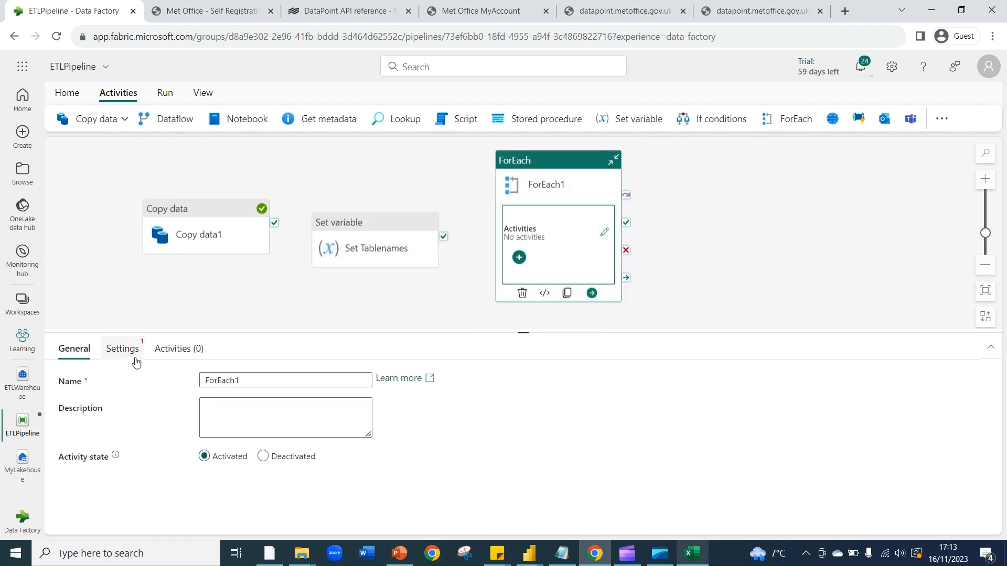
pyautogui.click(120, 348)
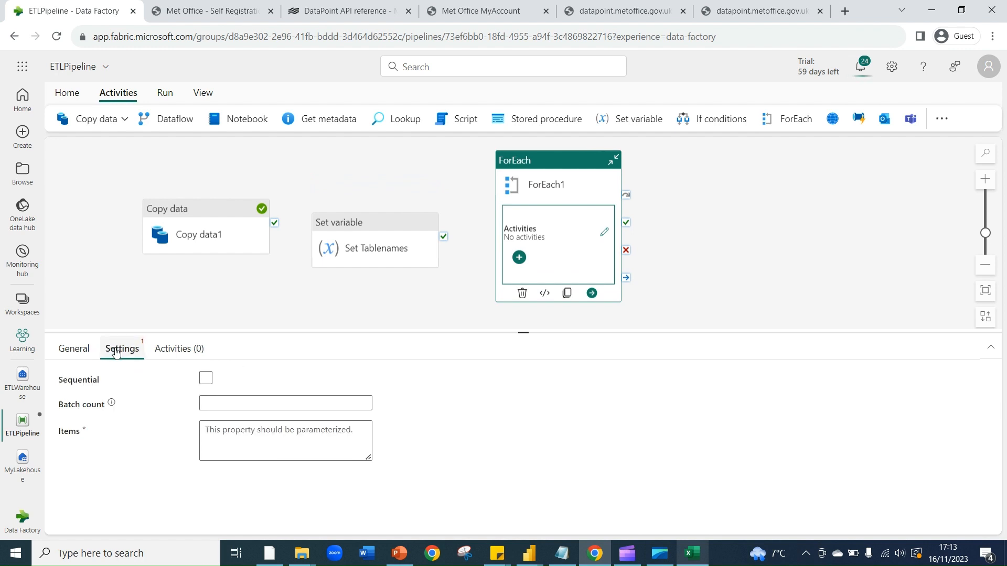
pyautogui.click(223, 430)
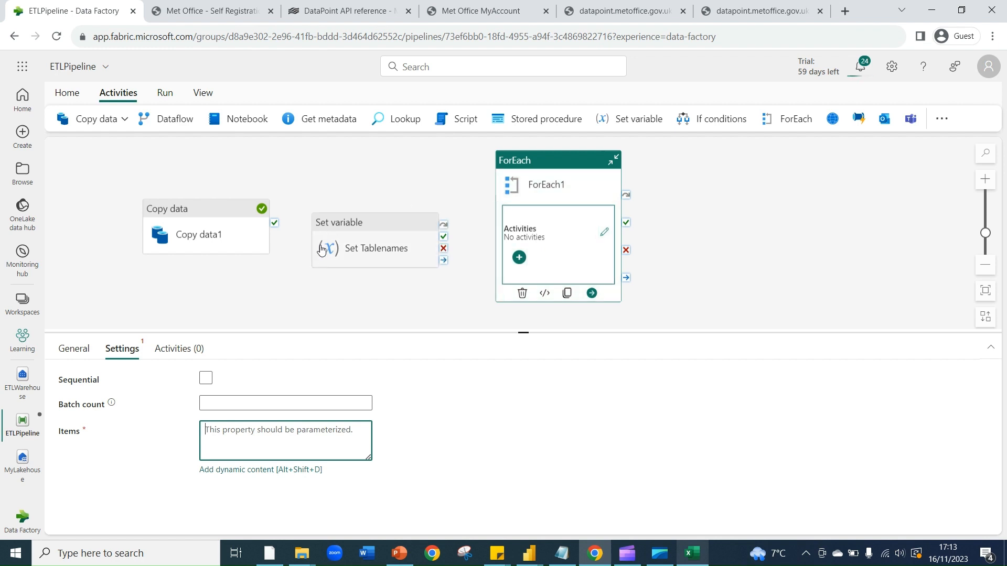
pyautogui.click(259, 472)
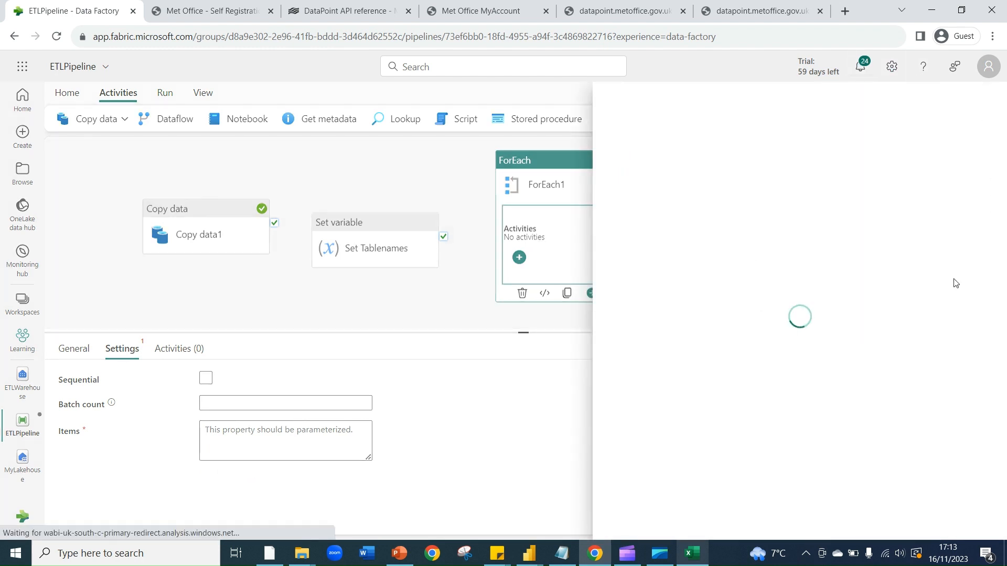
pyautogui.hotkey('alt', 'Tab')
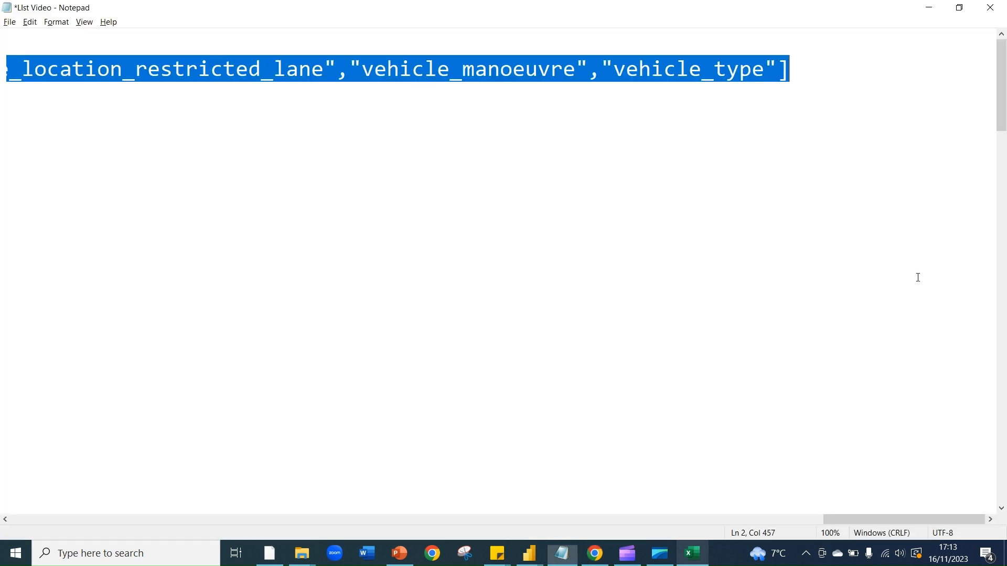
pyautogui.scroll(-1, 675, 393)
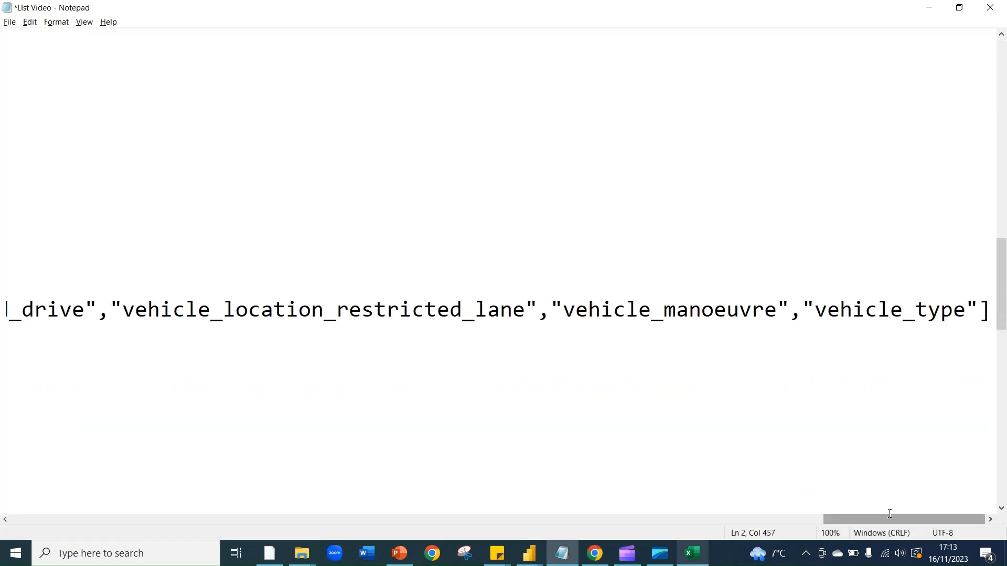
pyautogui.moveTo(849, 521); pyautogui.dragTo(12, 506)
pyautogui.hotkey('alt', 'Tab')
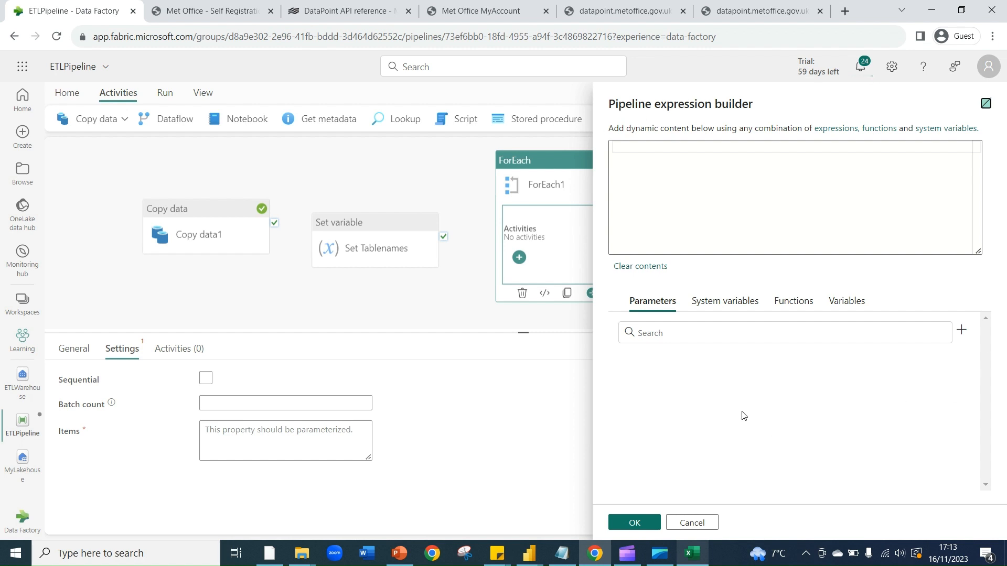
pyautogui.click(852, 305)
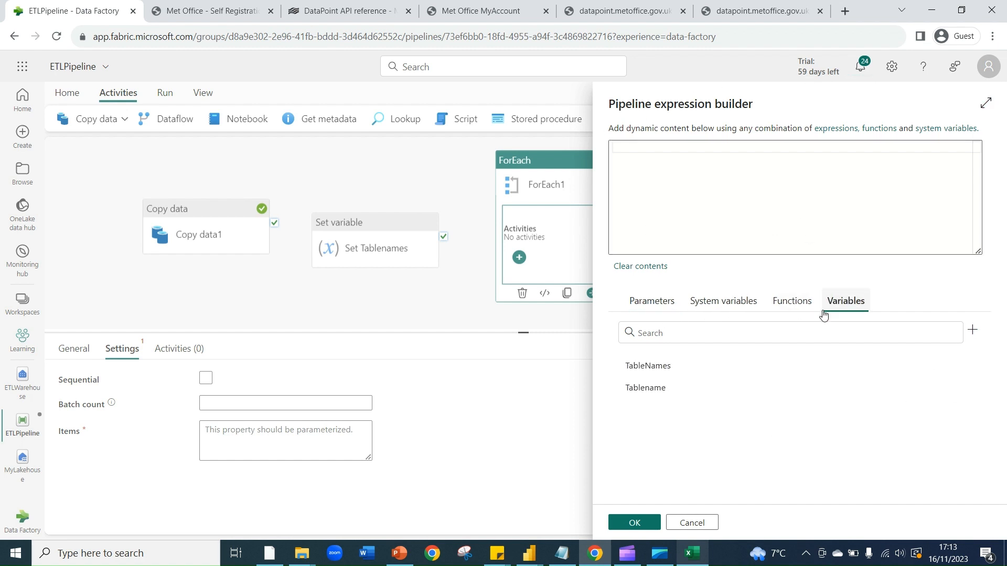
pyautogui.click(660, 393)
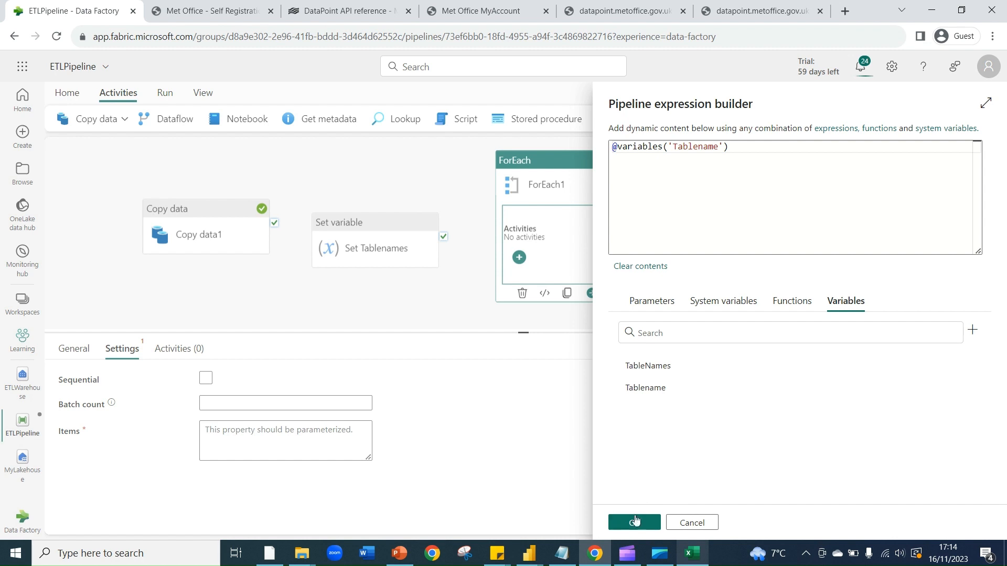
pyautogui.moveTo(737, 148); pyautogui.dragTo(612, 148)
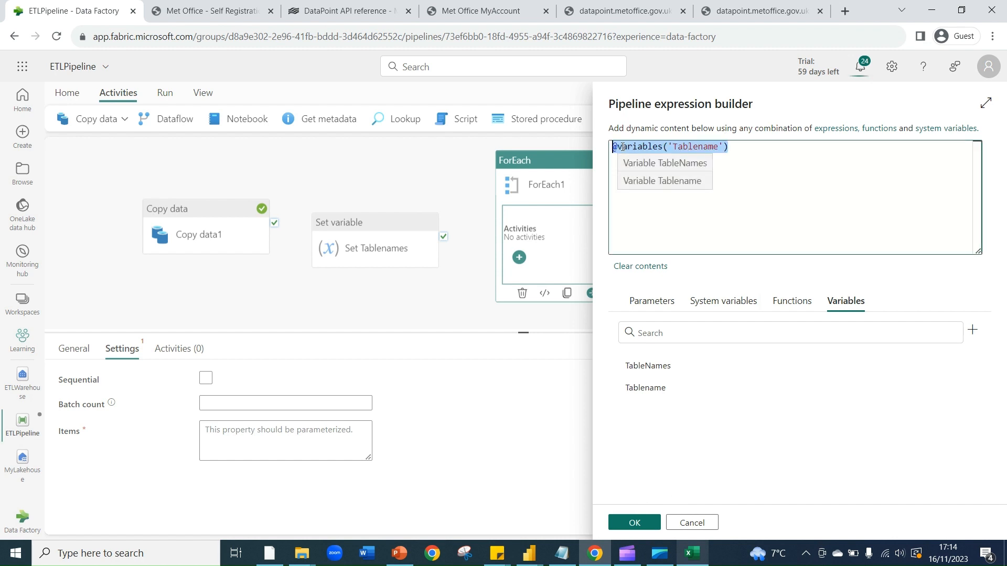
pyautogui.click(622, 148)
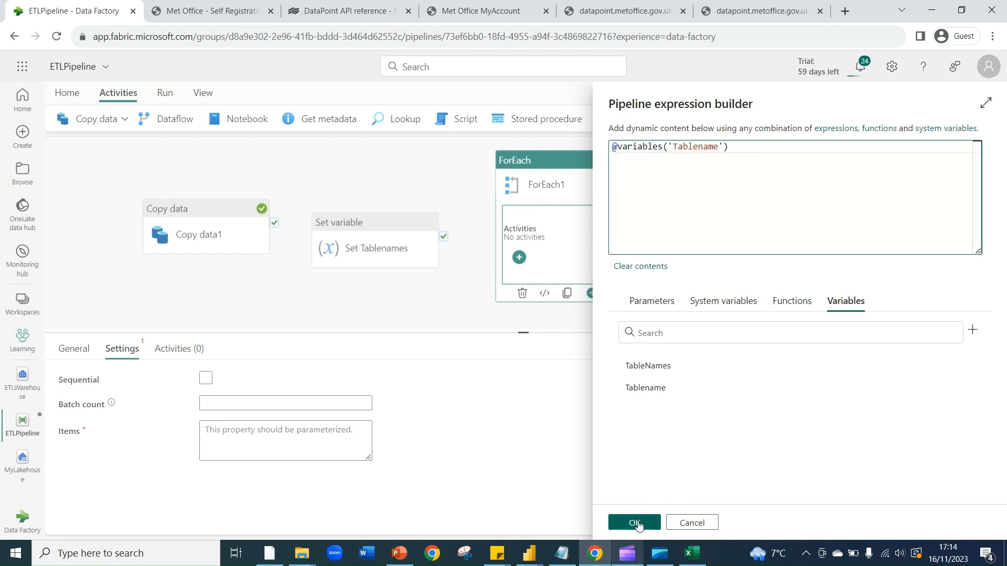
pyautogui.click(636, 523)
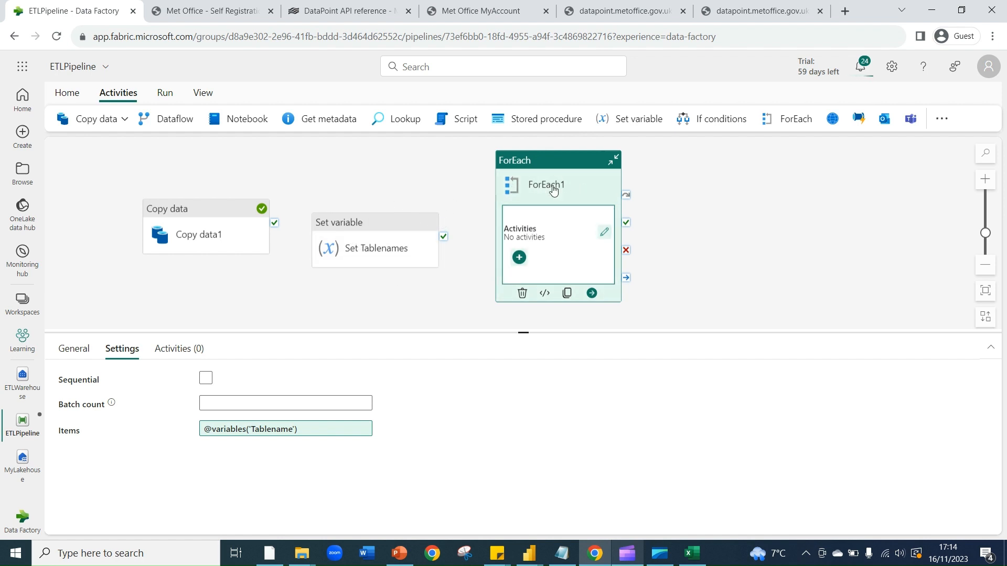
# Add a Copy data activity inside ForEach1, place it on the canvas and name it Copy Filtered Data.
pyautogui.click(605, 234)
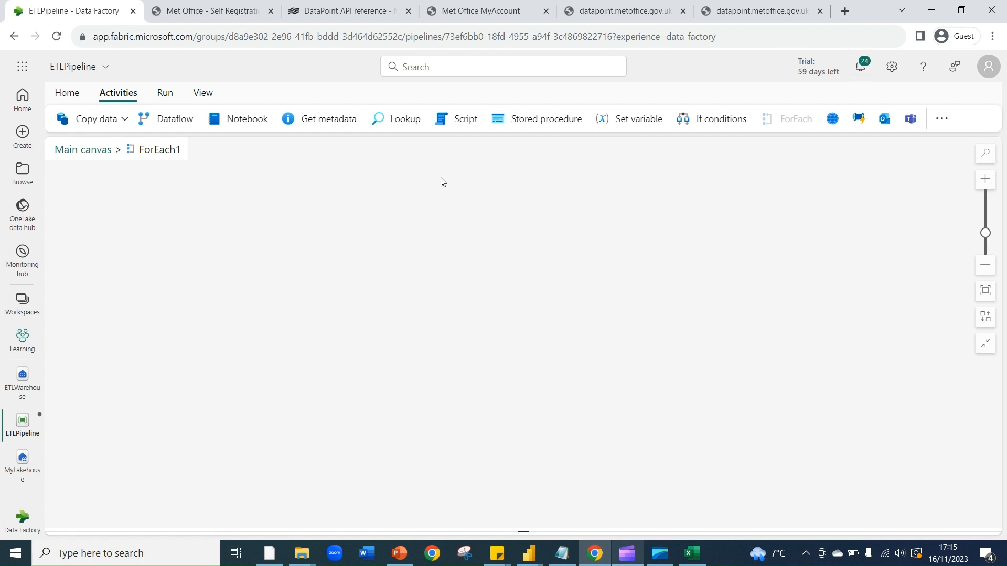
pyautogui.click(102, 120)
pyautogui.click(125, 145)
pyautogui.moveTo(143, 212); pyautogui.dragTo(341, 183)
pyautogui.moveTo(252, 379); pyautogui.dragTo(229, 382)
pyautogui.write('Fil')
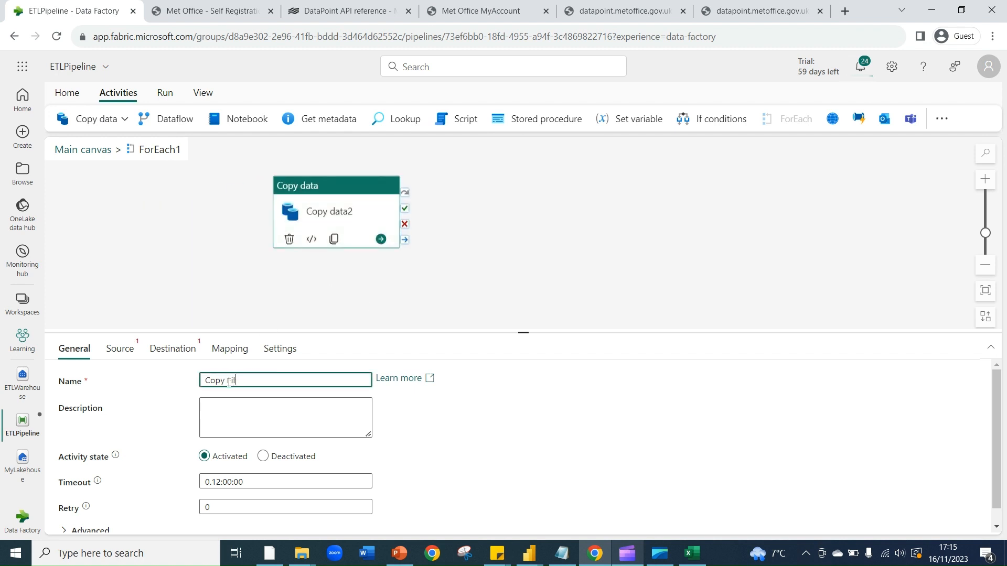
pyautogui.write('tered Data')
pyautogui.scroll(-1, 438, 424)
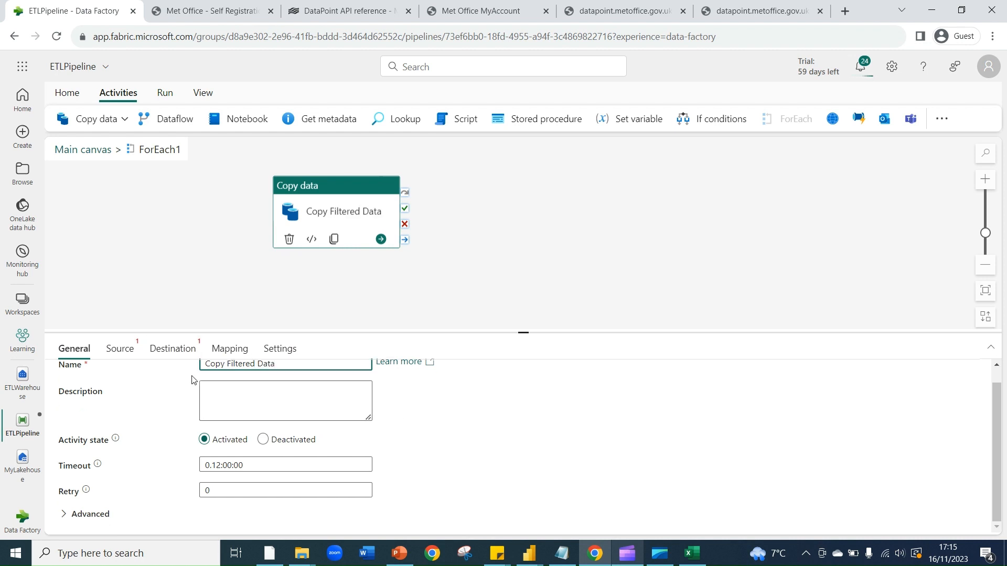
# Set the Copy Filtered Data source to the workspace Data Warehouse ETLWarehouse.
pyautogui.click(111, 351)
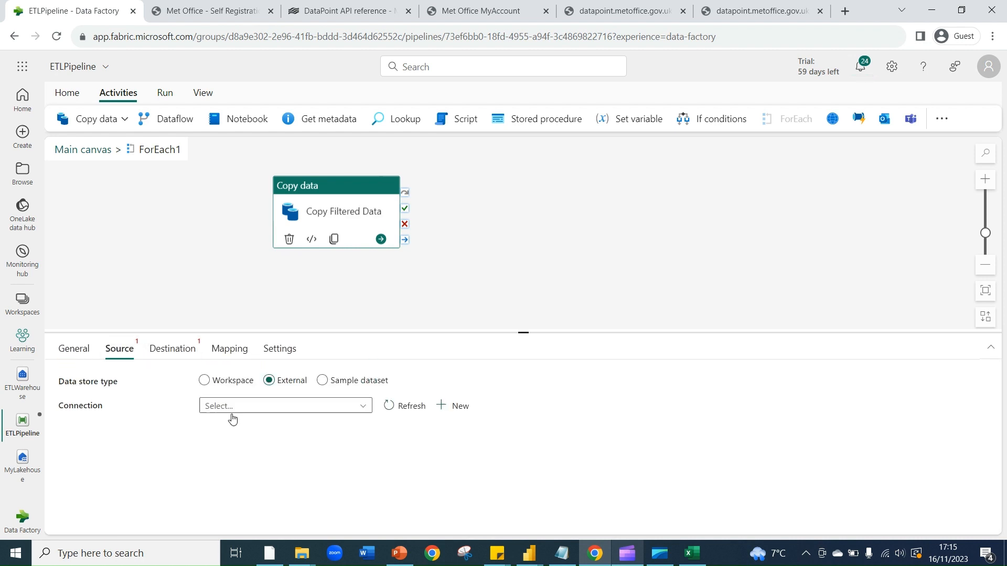
pyautogui.click(223, 383)
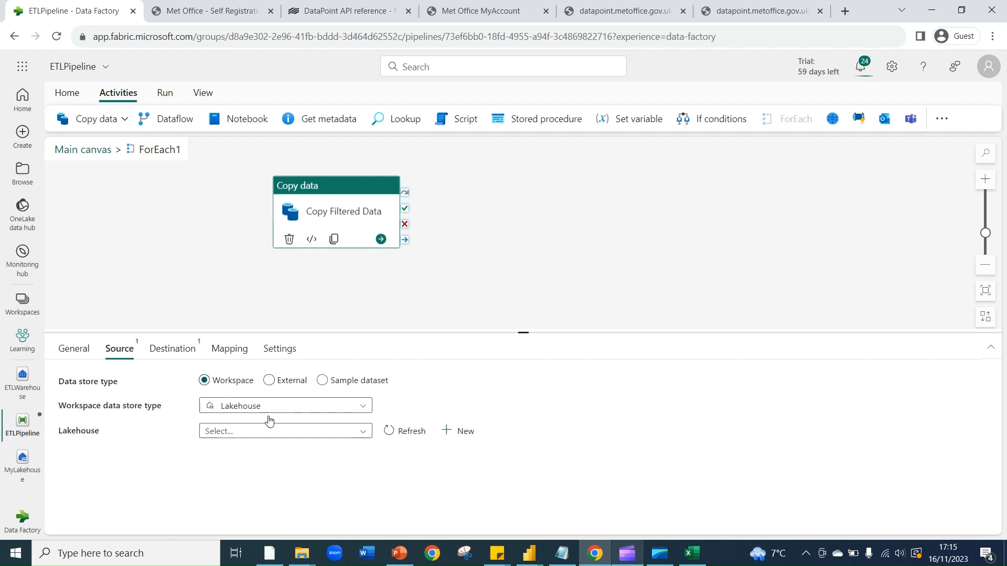
pyautogui.click(281, 407)
pyautogui.click(240, 468)
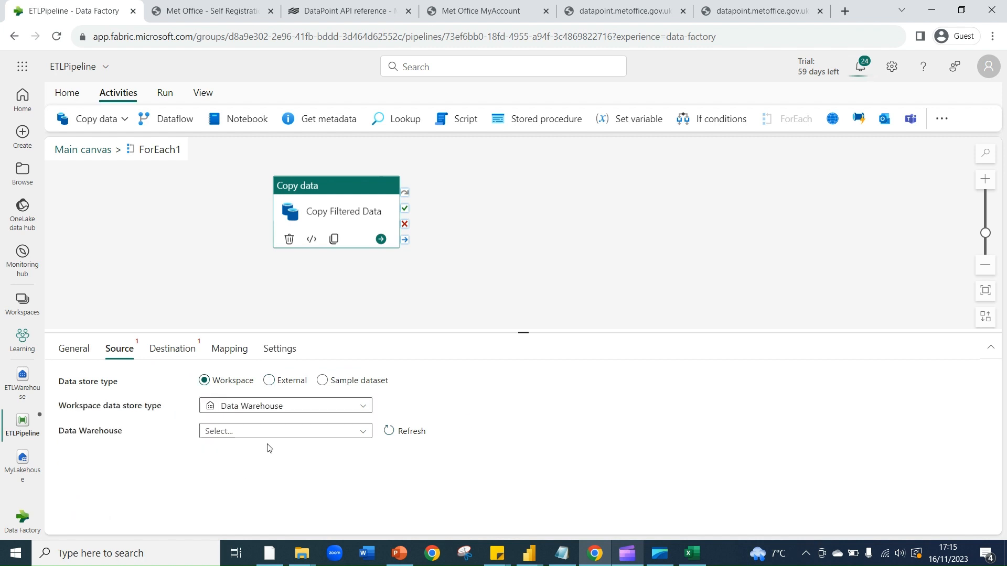
pyautogui.click(270, 430)
pyautogui.click(269, 471)
pyautogui.scroll(-1, 363, 469)
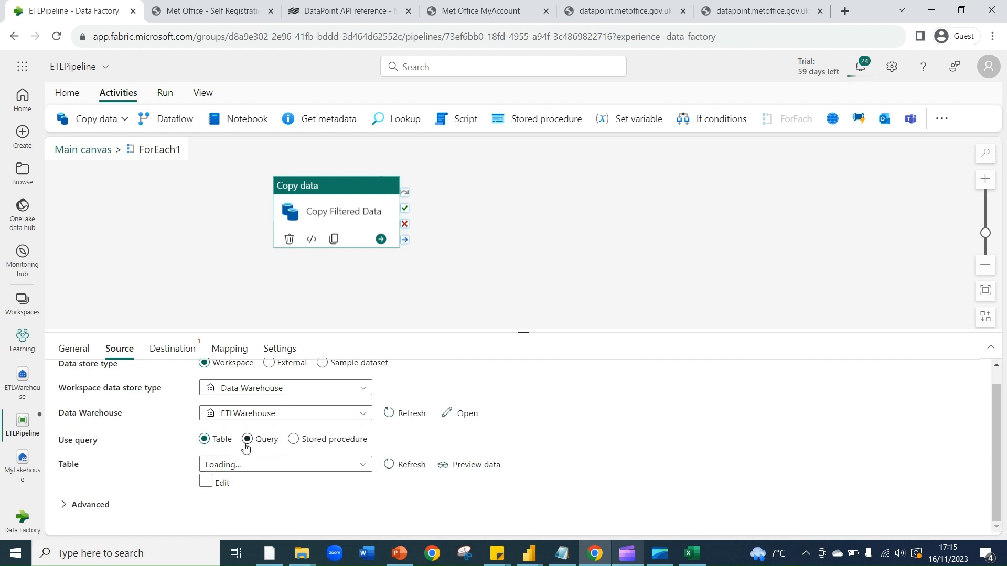
# Choose dbo.VehiclesDataDump as the source table and switch the source to use a query instead.
pyautogui.click(278, 465)
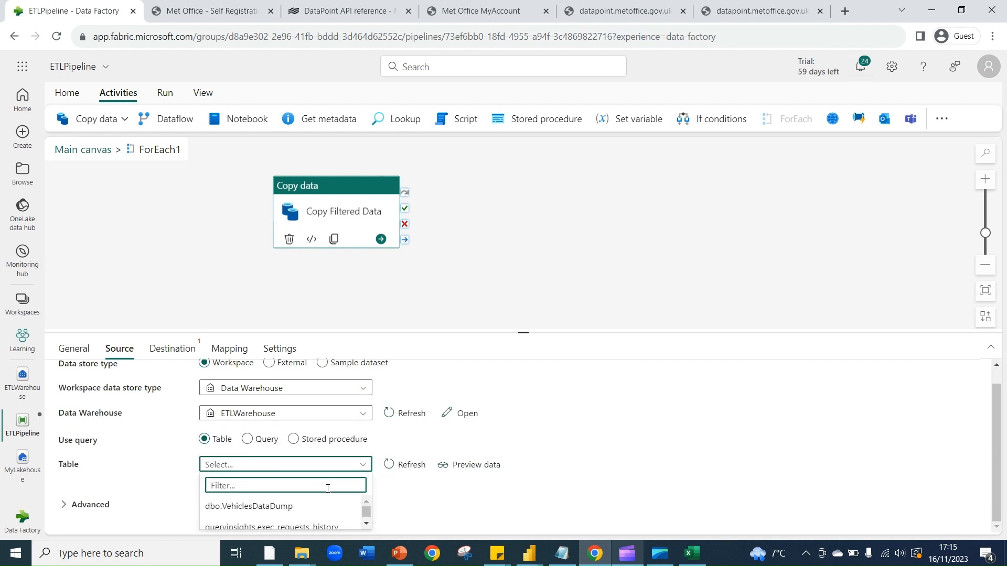
pyautogui.click(263, 507)
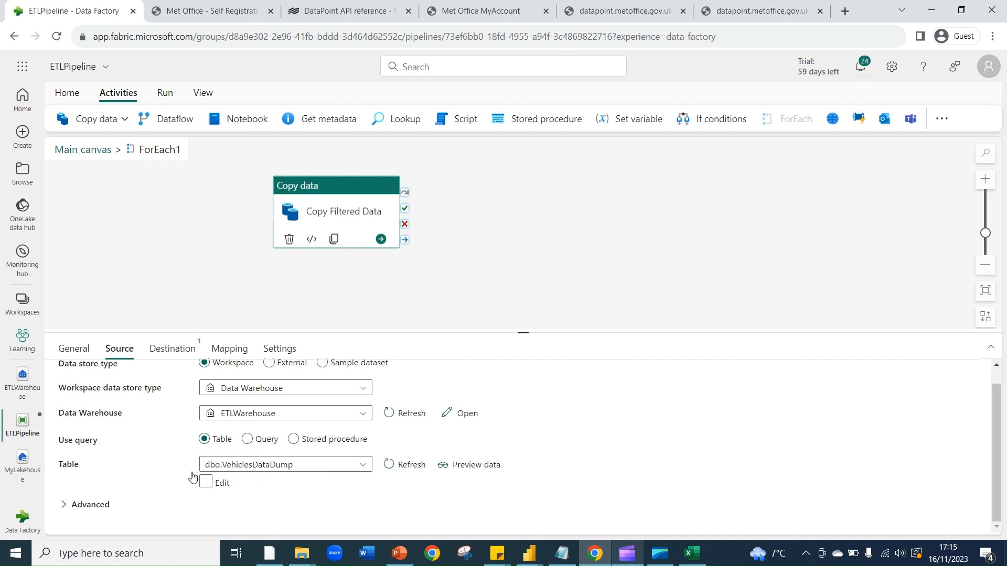
pyautogui.click(247, 440)
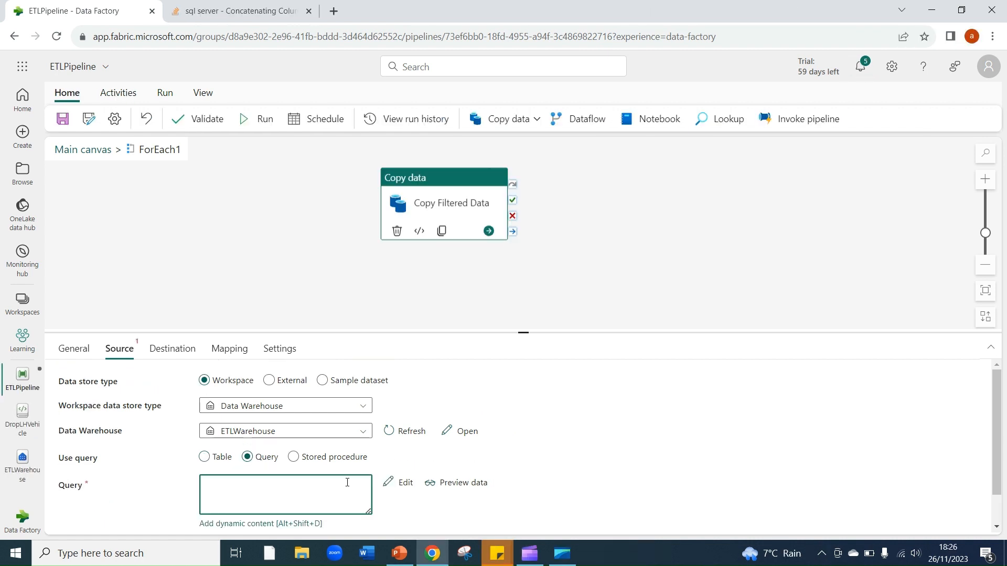
pyautogui.scroll(-1, 347, 482)
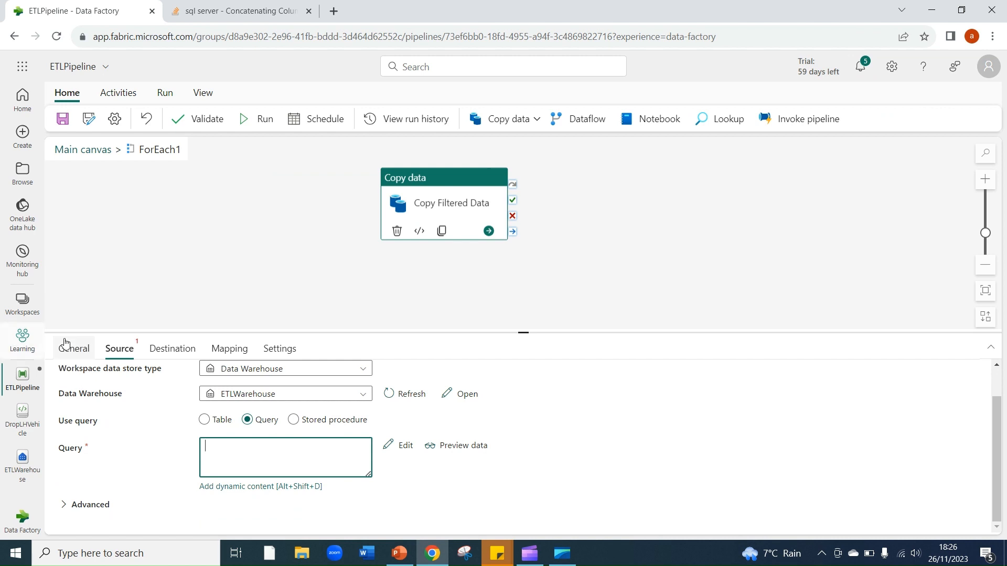
# Switch to ETLWarehouse to examine the first select statement of SQL query 4 through where Code>=0, and return to ETLPipeline.
pyautogui.click(21, 459)
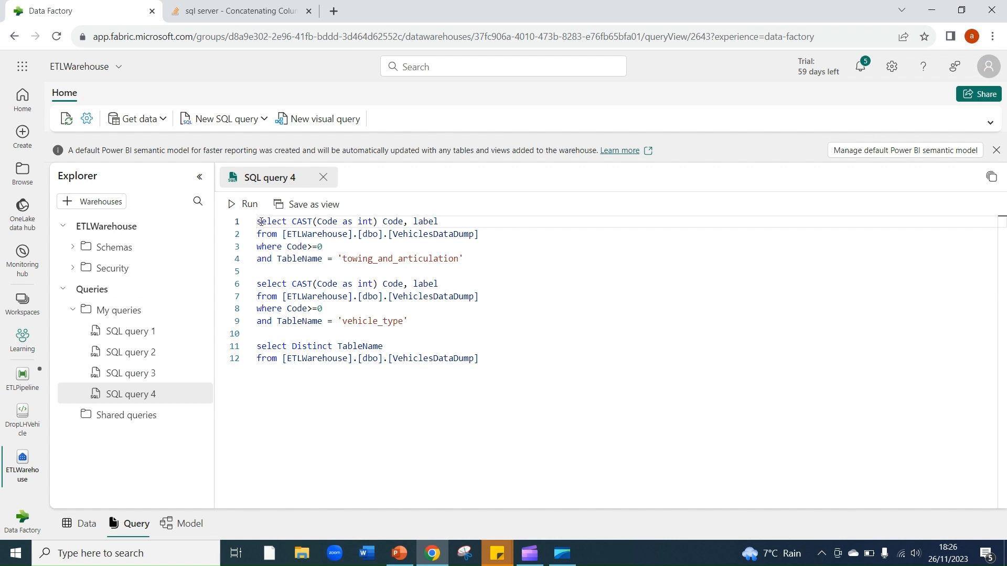
pyautogui.moveTo(334, 251); pyautogui.dragTo(257, 221)
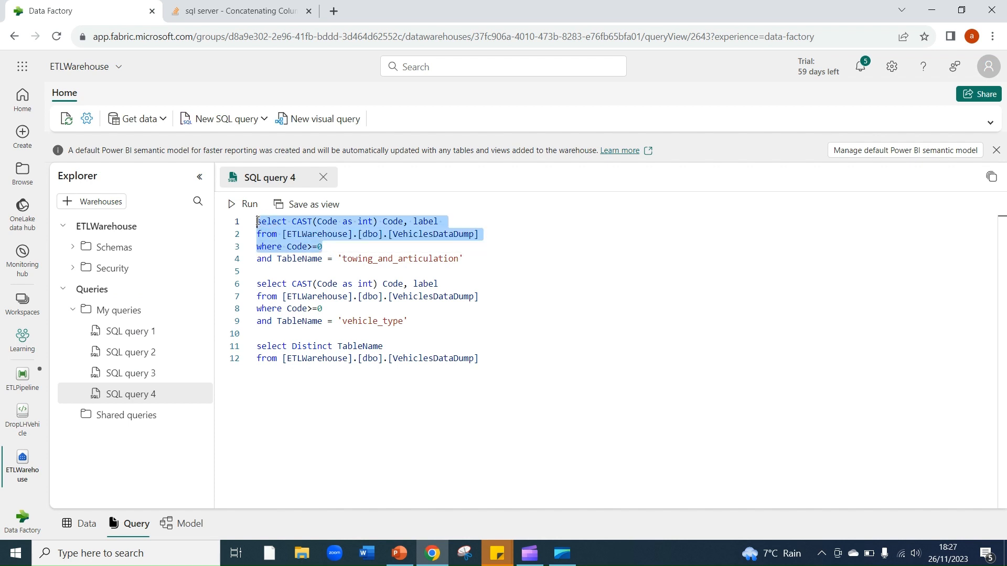
pyautogui.click(19, 378)
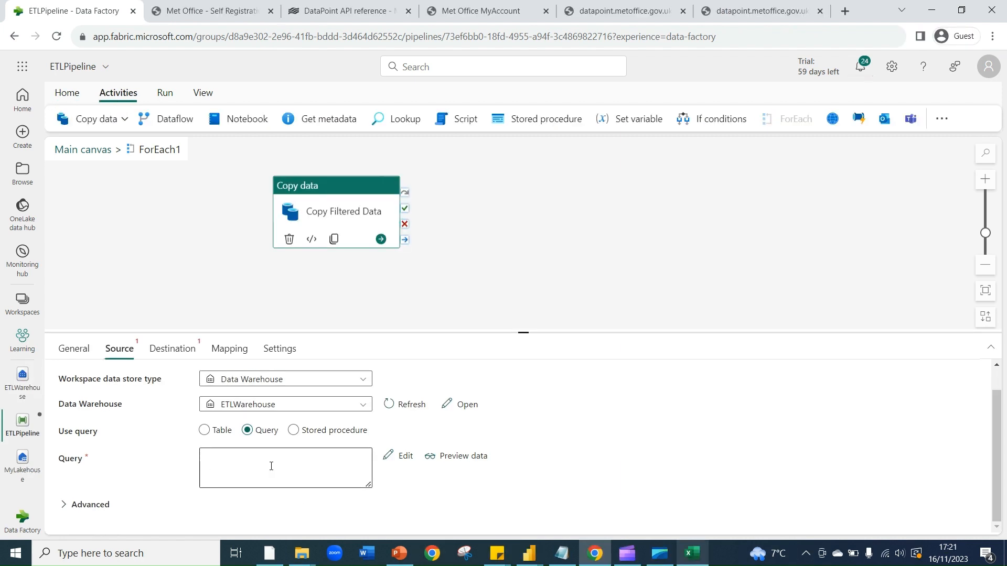
# Enter a dynamic source query selecting Code cast as int and label from [ETLWarehouse].[dbo].[VehiclesDataDump], where Code >=0 and Tablename =.
pyautogui.click(270, 467)
pyautogui.click(212, 497)
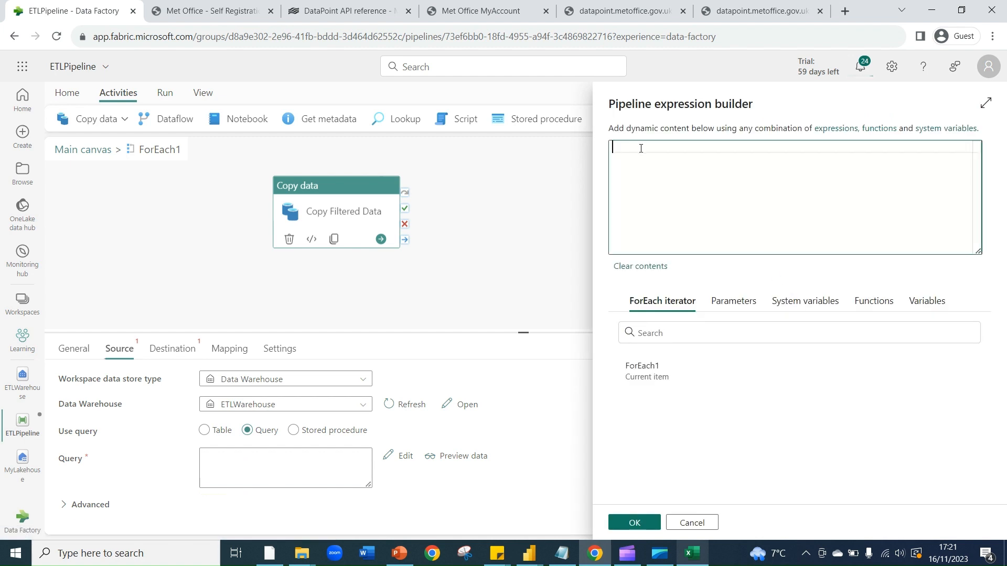
pyautogui.write('SELECT CAST([Code] as int) [Code] \t\t\t,[label] FROM [ETLWarehouse].[dbo].[VehiclesDataDump] where Code >=0')
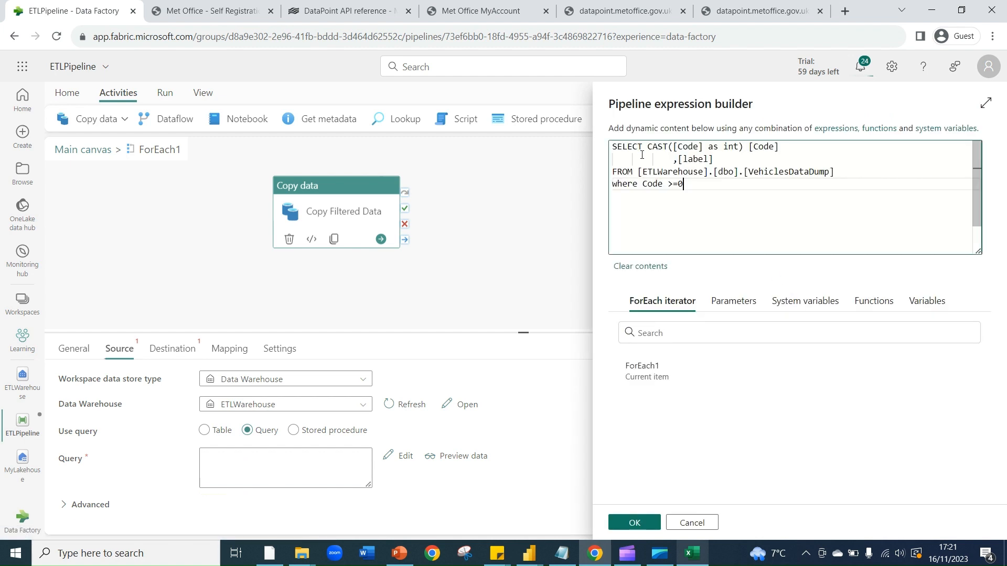
pyautogui.press('Return')
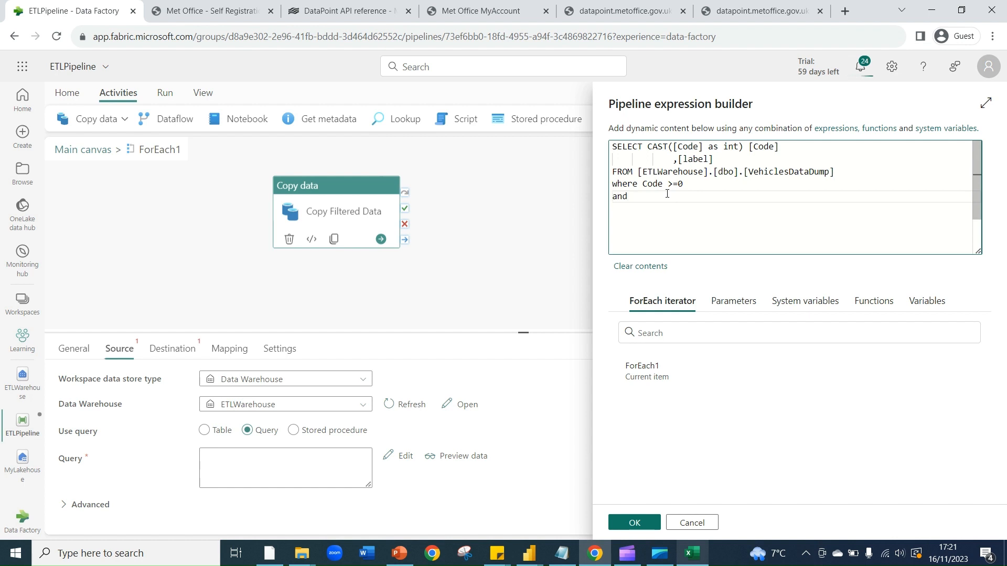
pyautogui.write('and Tablename')
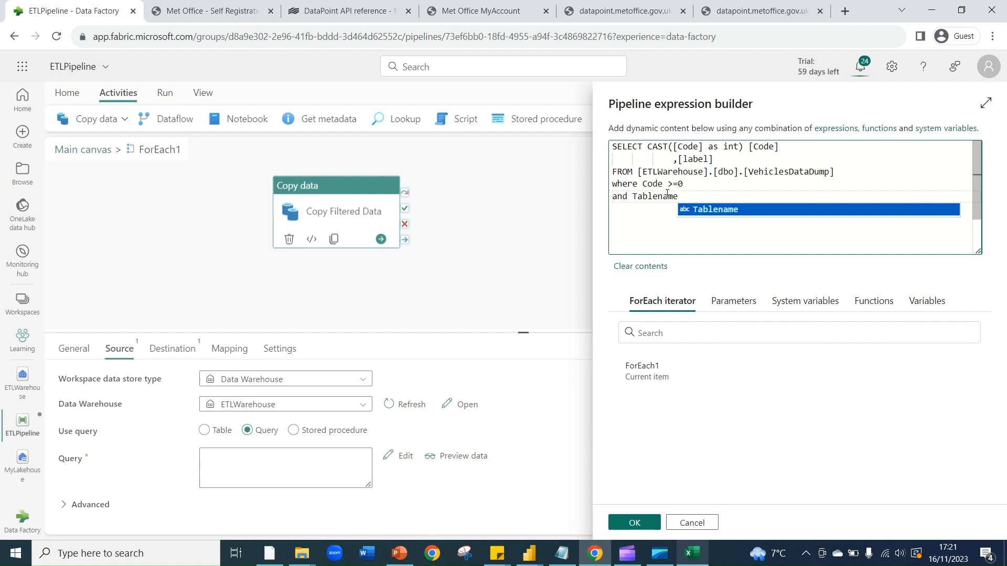
pyautogui.click(731, 209)
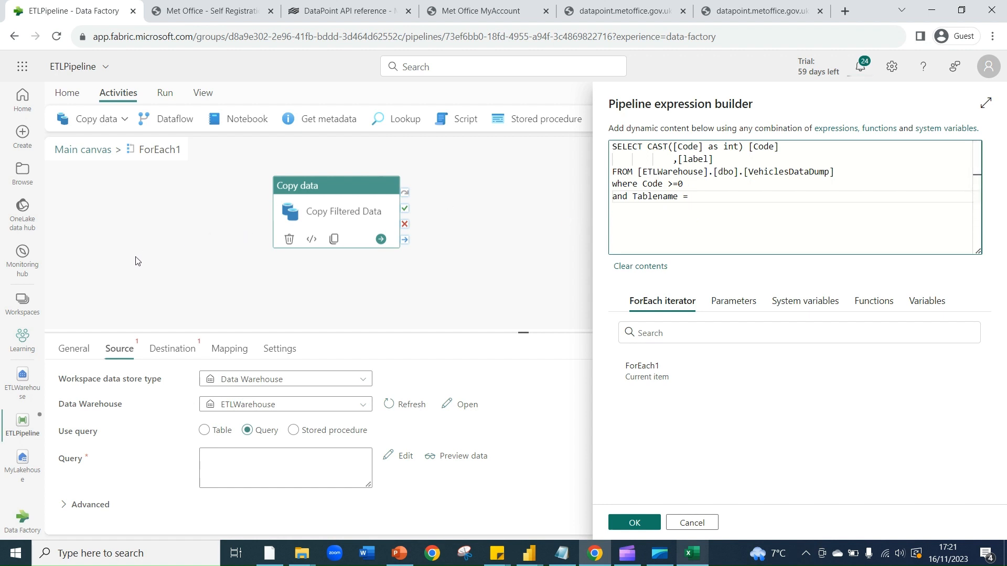
# Insert the ForEach1 current item as the value the query compares Tablename with.
pyautogui.click(918, 302)
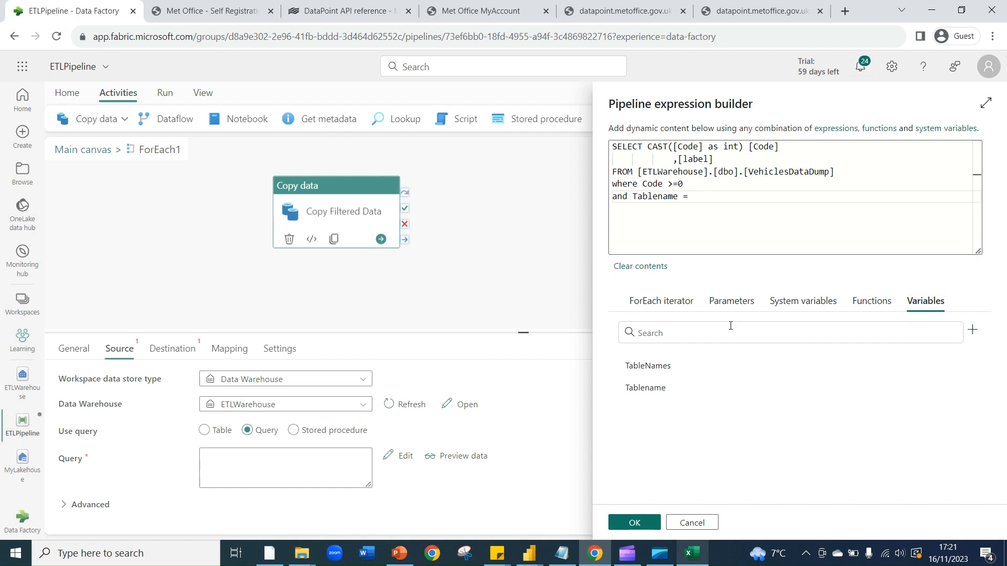
pyautogui.click(803, 300)
pyautogui.click(732, 300)
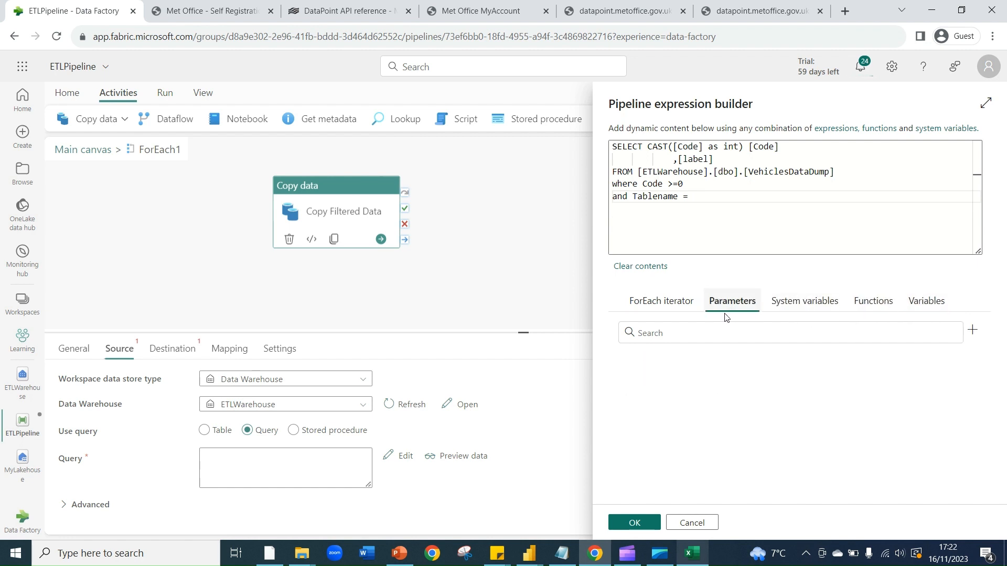
pyautogui.click(662, 300)
pyautogui.click(648, 376)
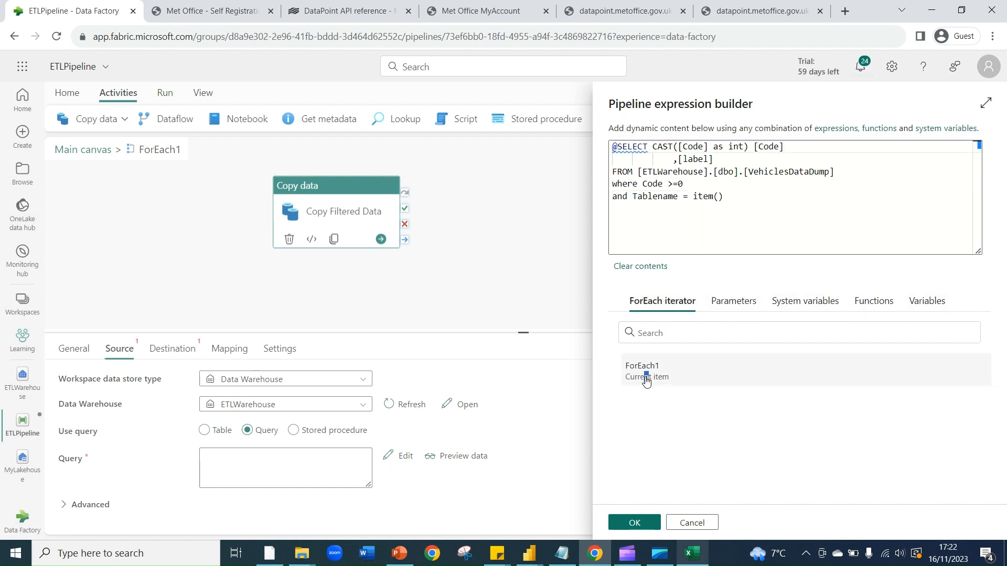
# Wrap the whole select statement in a Concat function, enclosing the query text in single quotes.
pyautogui.click(618, 147)
pyautogui.write('Concat(')
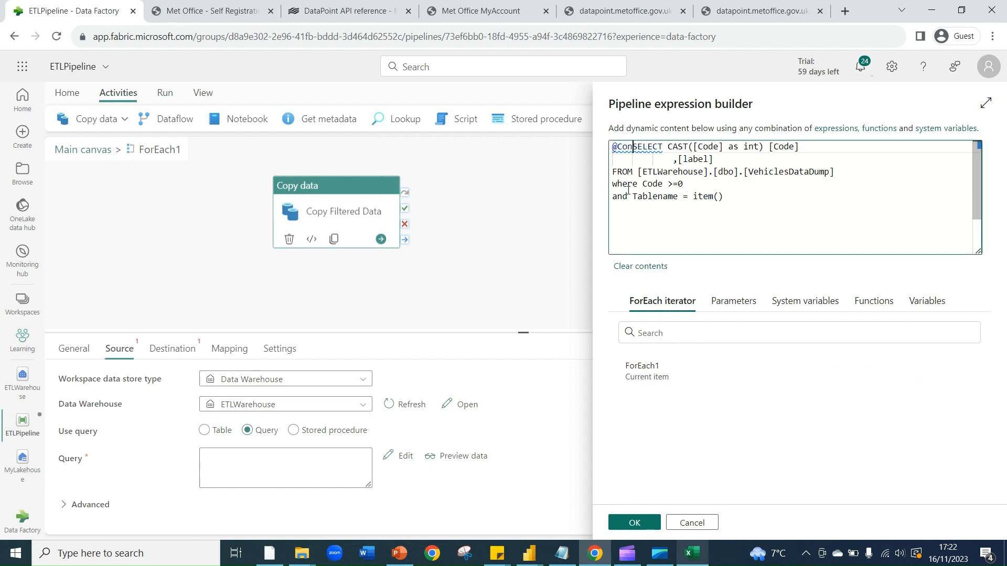
pyautogui.write("'")
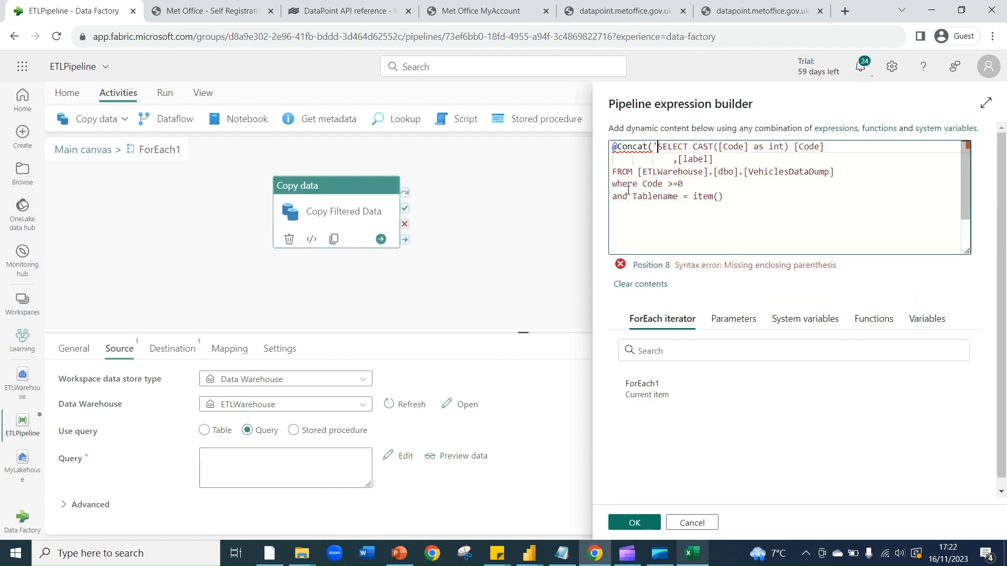
pyautogui.click(727, 197)
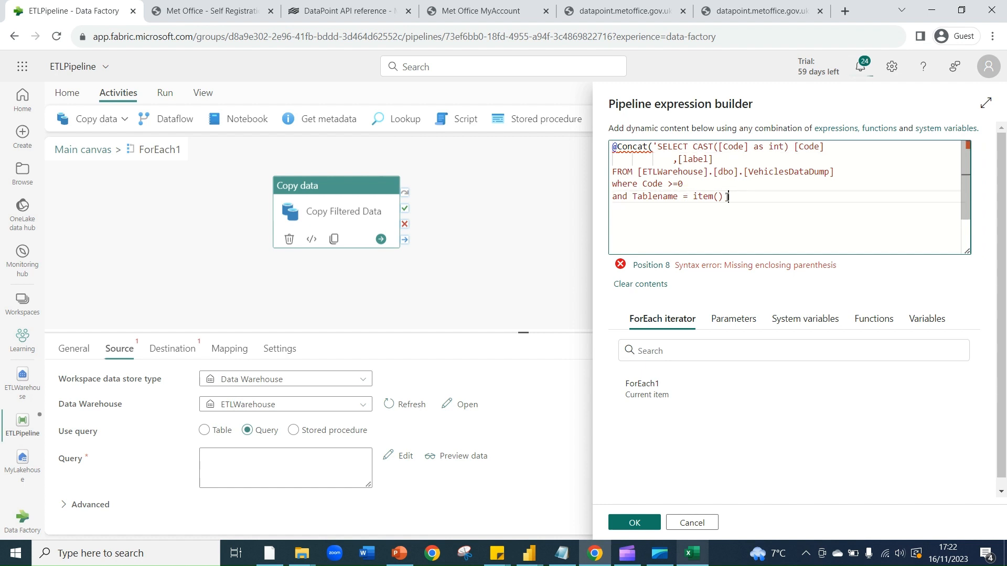
pyautogui.write("')")
# Separate item() as its own Concat argument, ending the query with Tablename = ''',item(),''''), and apply the expression as the source query.
pyautogui.click(694, 197)
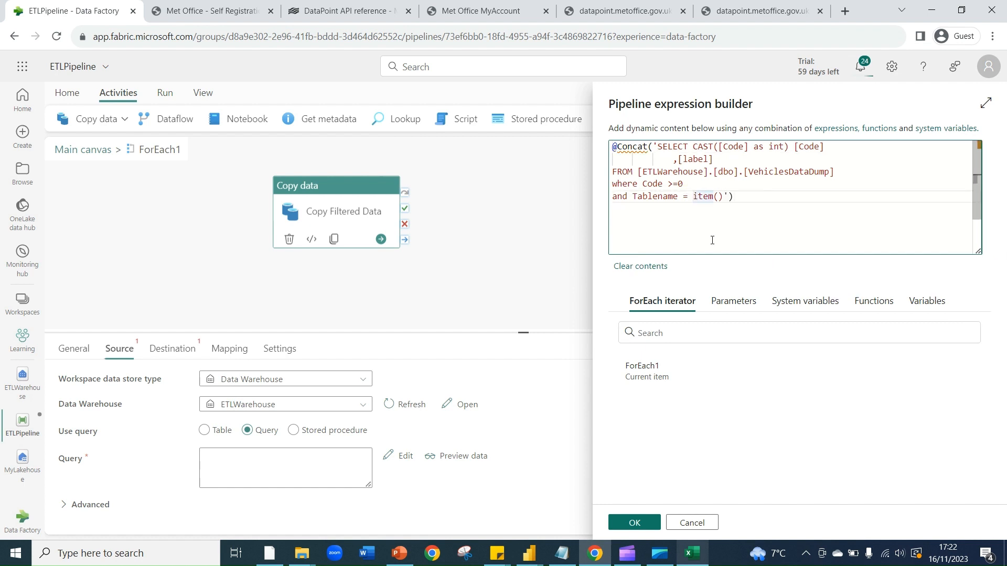
pyautogui.write("'''")
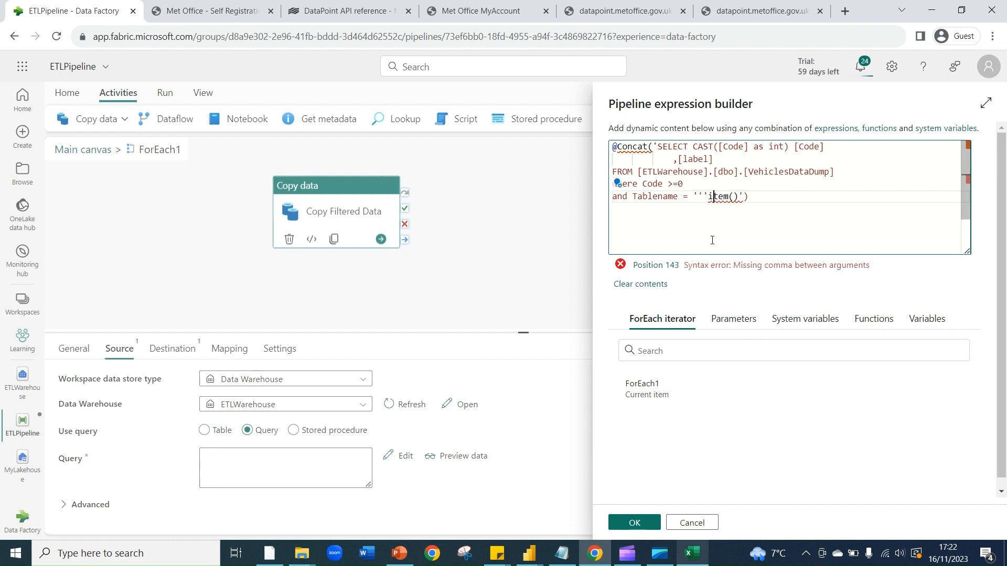
pyautogui.press('Right')
pyautogui.press('Right')
pyautogui.press('Right')
pyautogui.press('Right')
pyautogui.press('Right')
pyautogui.press('Right')
pyautogui.write("''")
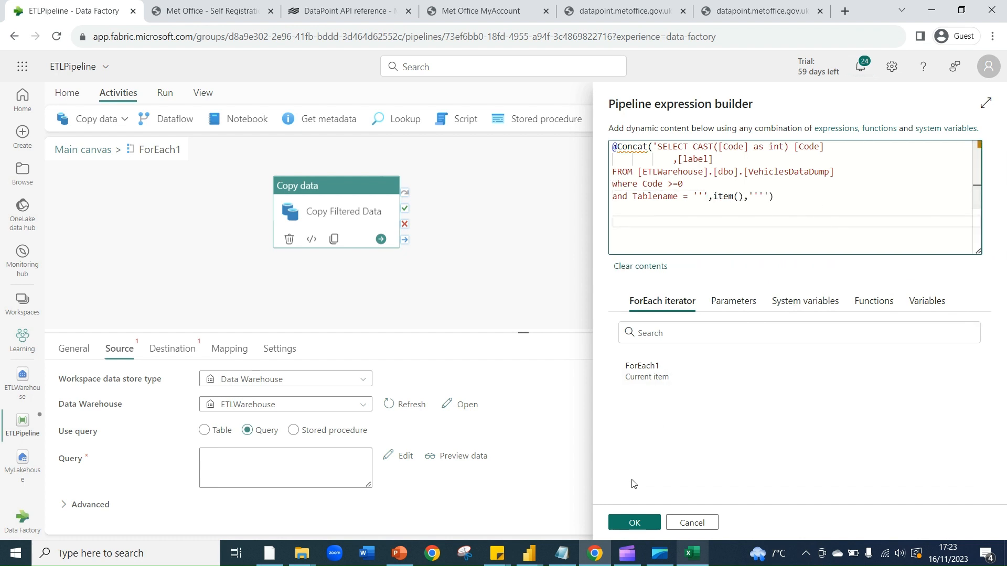
pyautogui.click(651, 531)
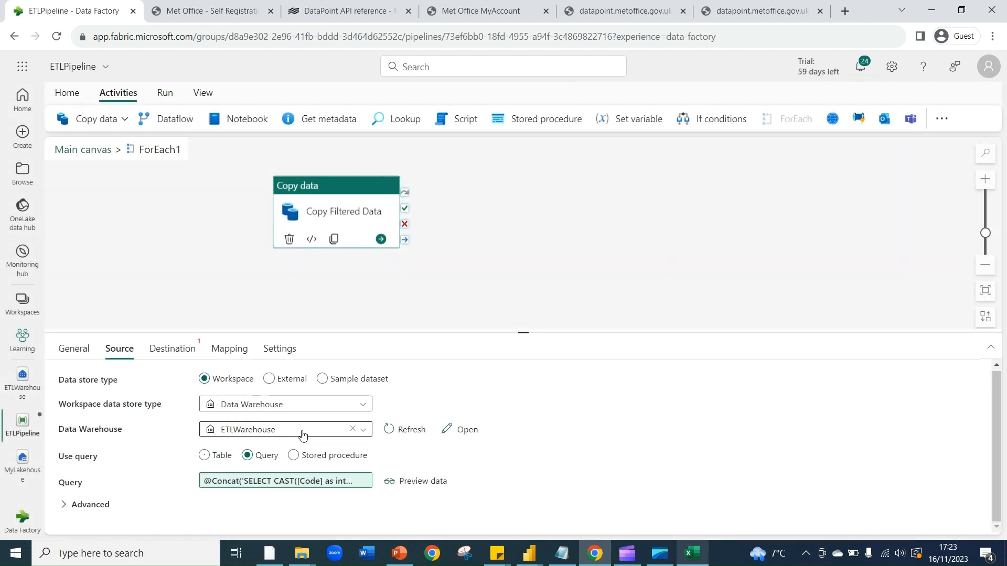
# Set the destination of Copy Filtered Data to the Data Warehouse store type and choose ETLWarehouse.
pyautogui.click(167, 351)
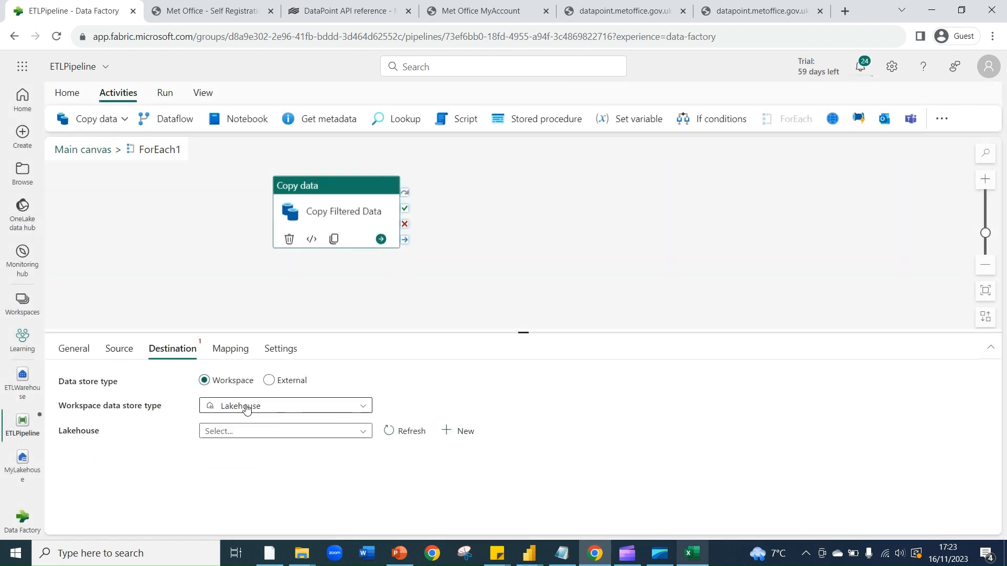
pyautogui.click(249, 430)
pyautogui.click(246, 406)
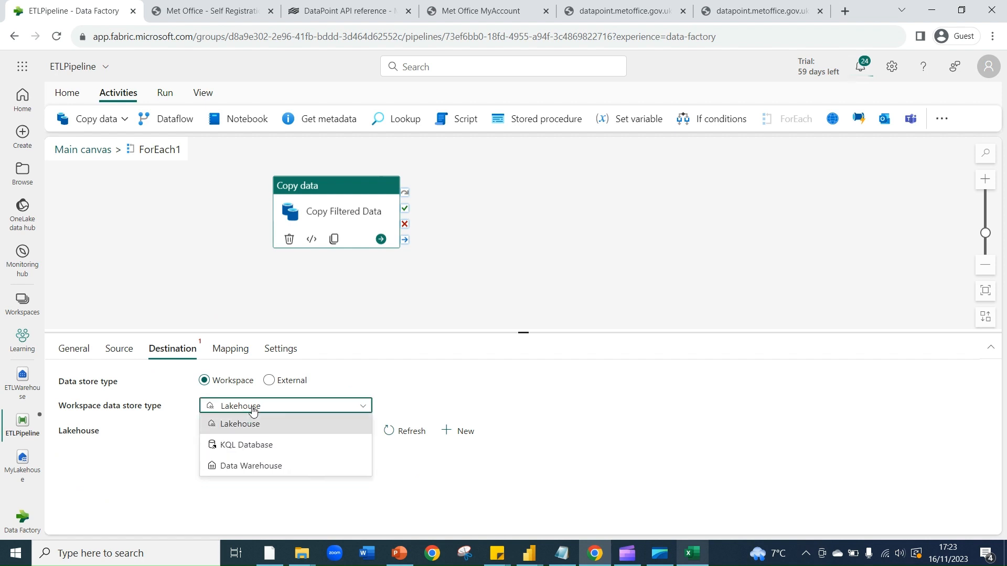
pyautogui.click(243, 467)
pyautogui.click(238, 431)
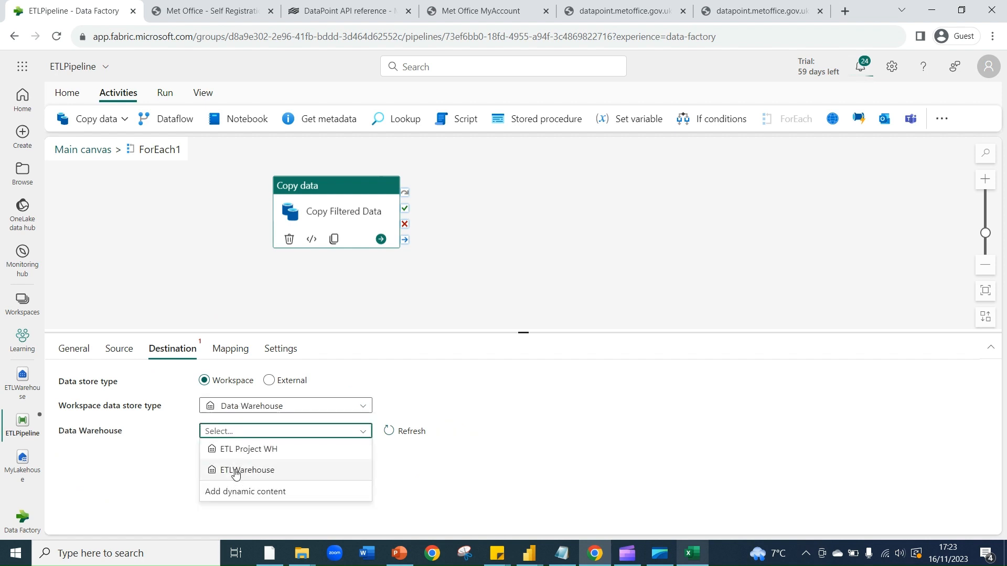
pyautogui.click(235, 471)
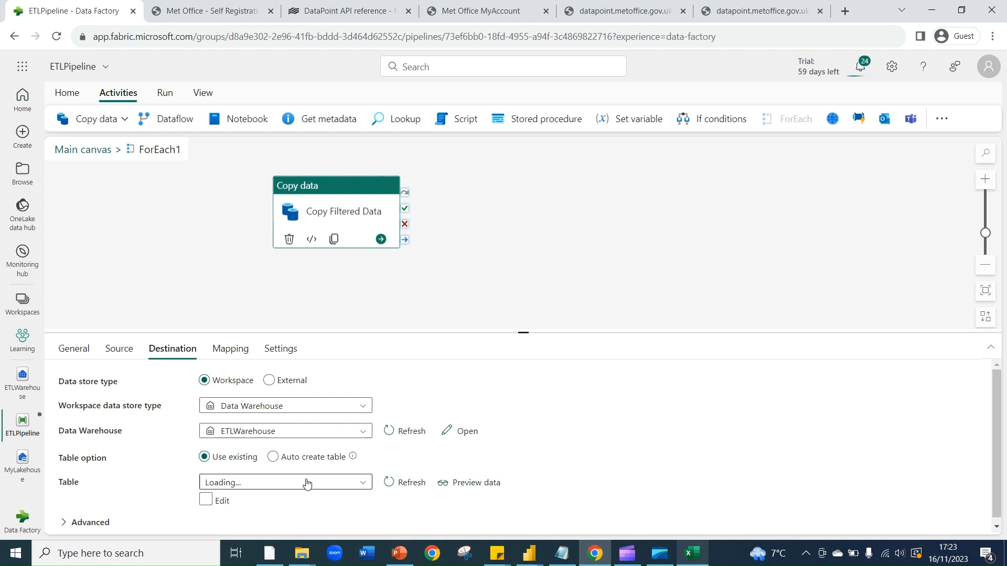
# Have the destination table created automatically and enter dbo as its schema name.
pyautogui.click(276, 459)
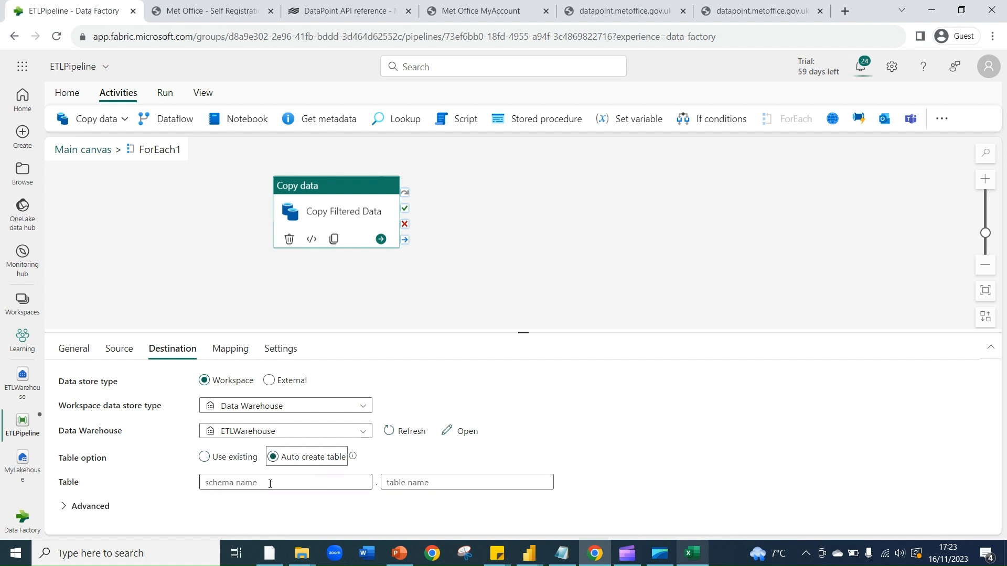
pyautogui.click(268, 483)
pyautogui.write('dbo')
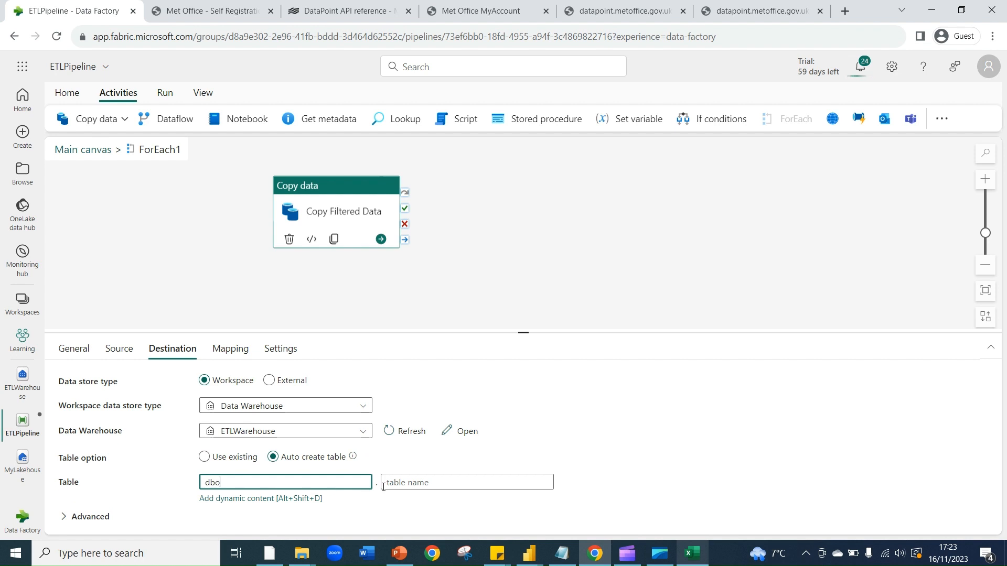
pyautogui.click(414, 483)
pyautogui.click(430, 500)
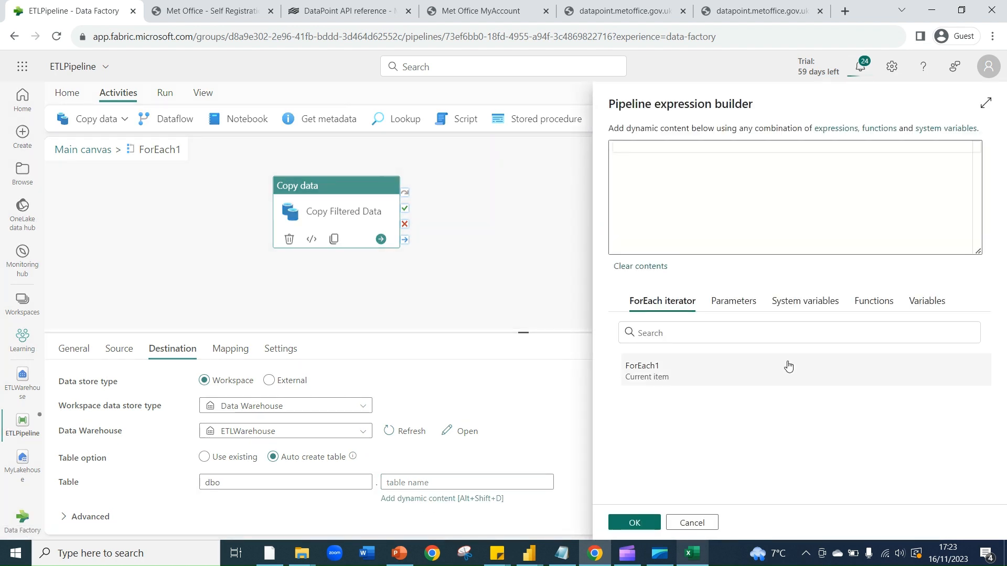
pyautogui.click(644, 374)
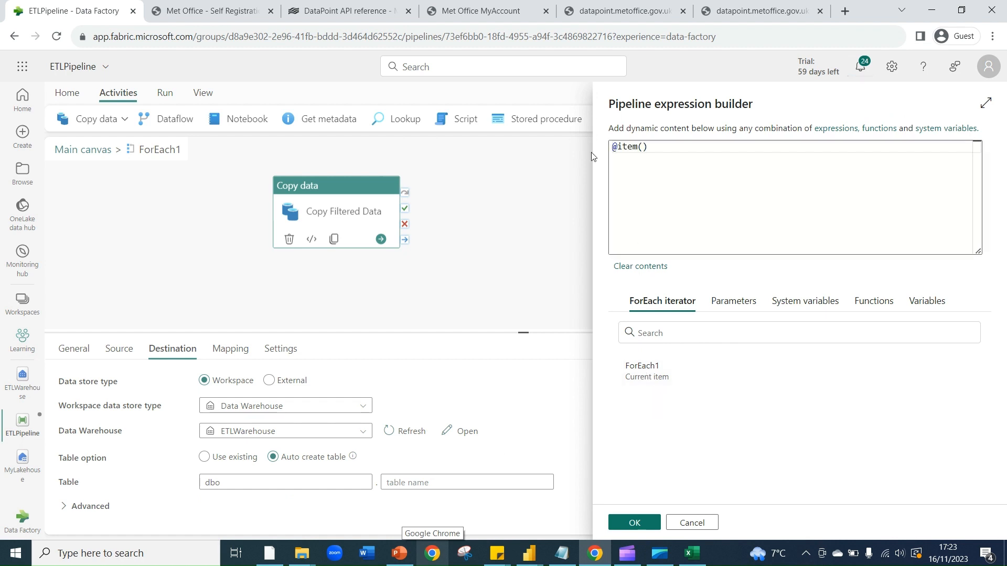
pyautogui.click(645, 147)
pyautogui.press('BackSpace')
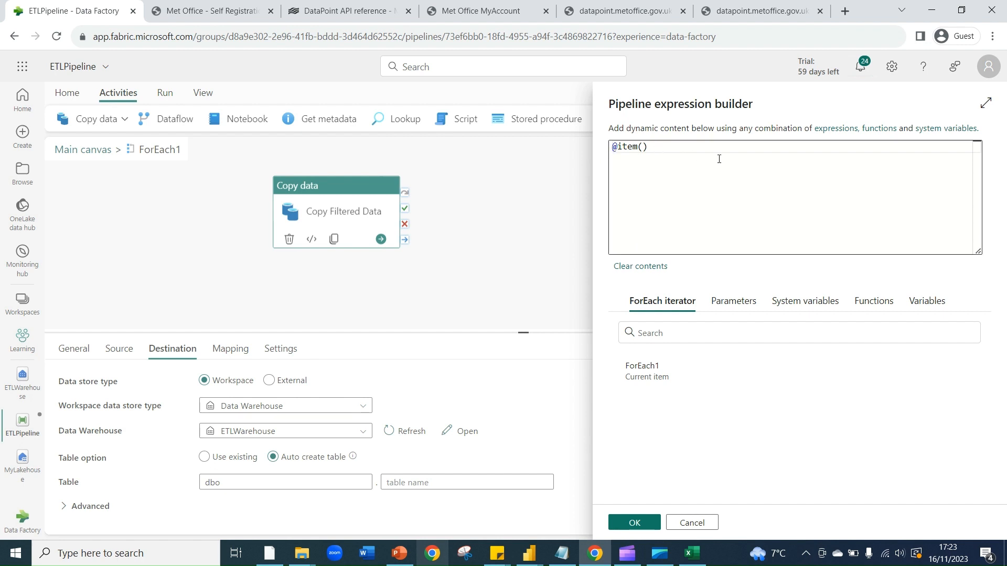
pyautogui.click(635, 523)
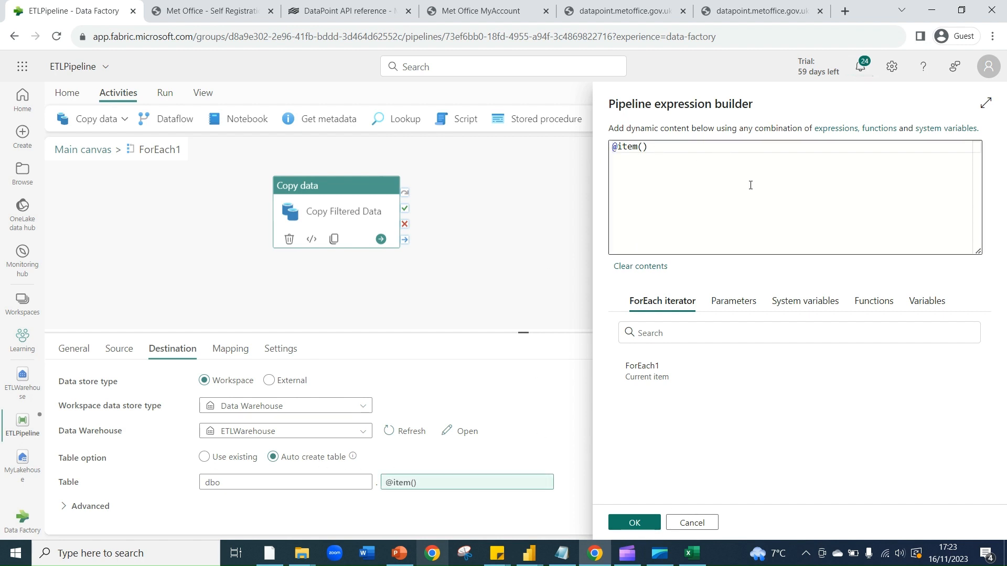
pyautogui.click(619, 147)
pyautogui.write('concat(')
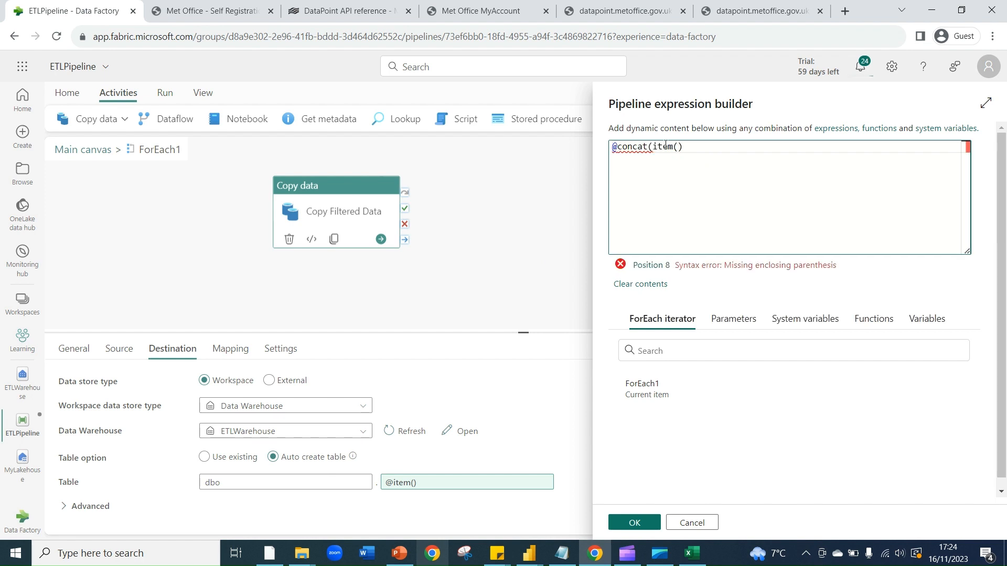
pyautogui.click(728, 150)
pyautogui.write(')')
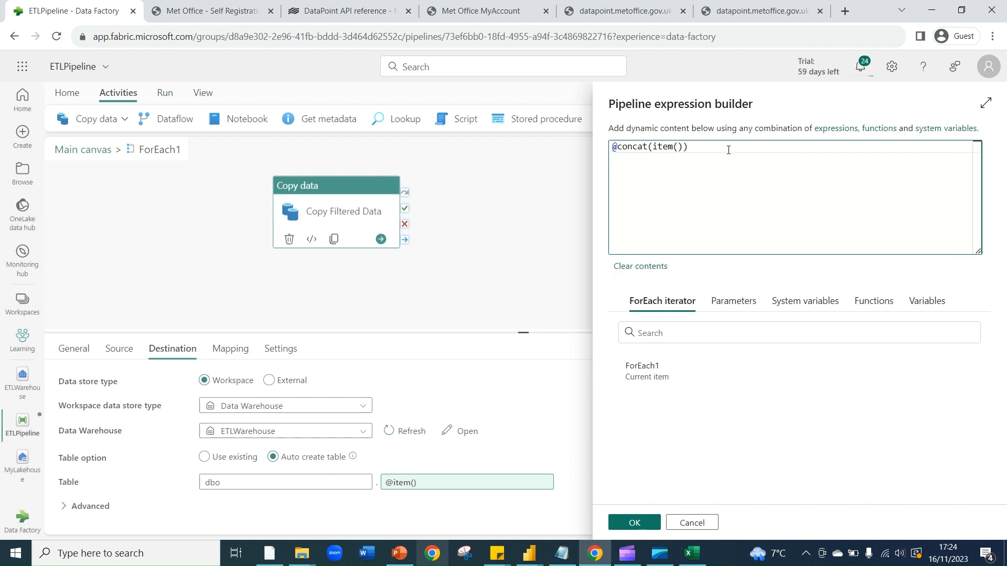
pyautogui.click(636, 523)
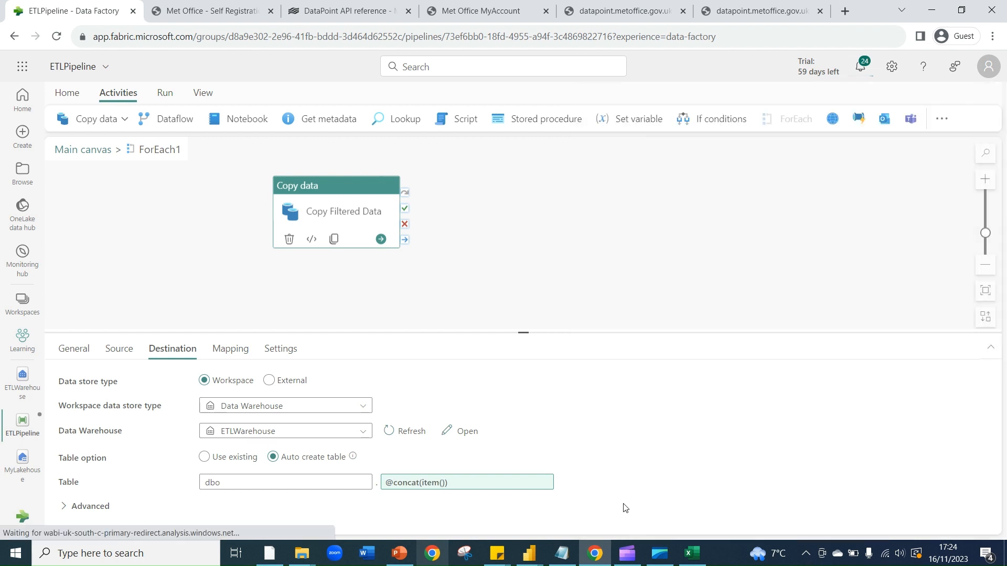
# Review the mapping, general, source and destination settings of the Copy Filtered Data activity.
pyautogui.click(237, 351)
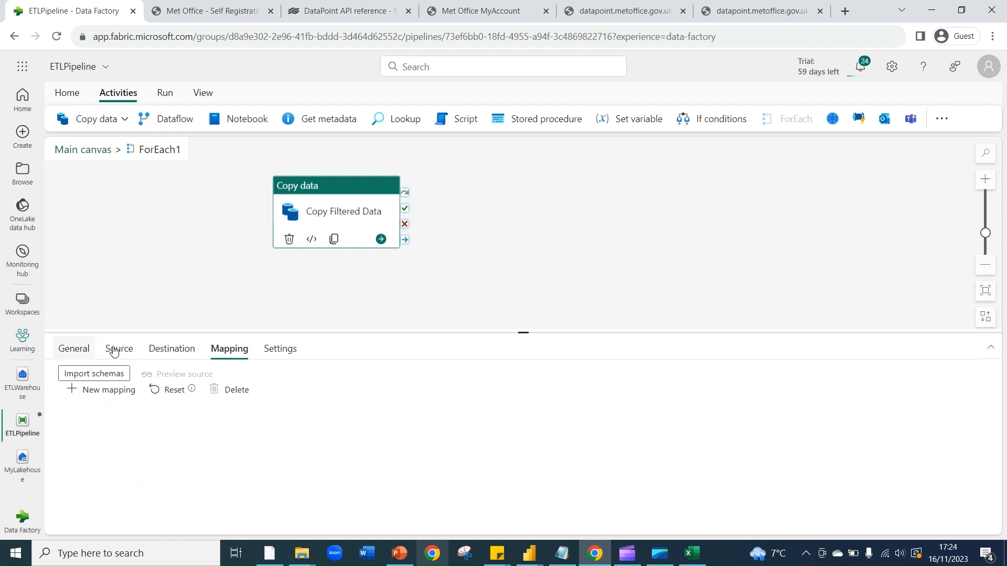
pyautogui.click(84, 351)
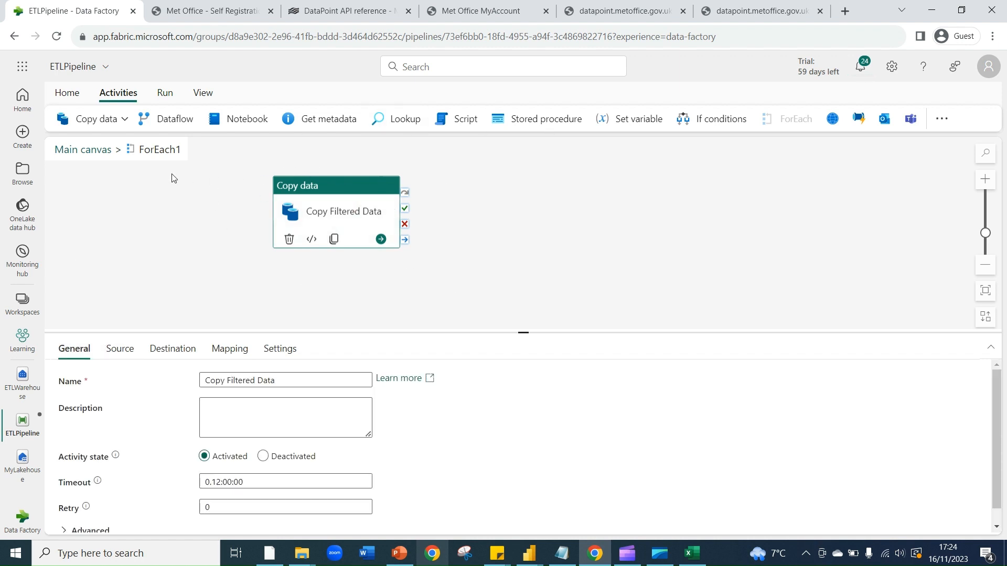
pyautogui.click(120, 349)
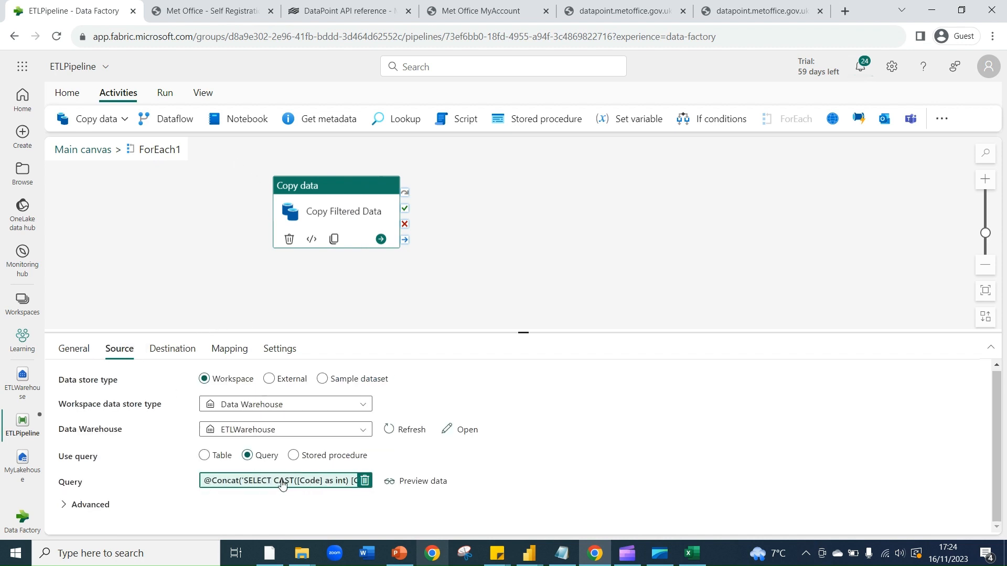
pyautogui.click(172, 349)
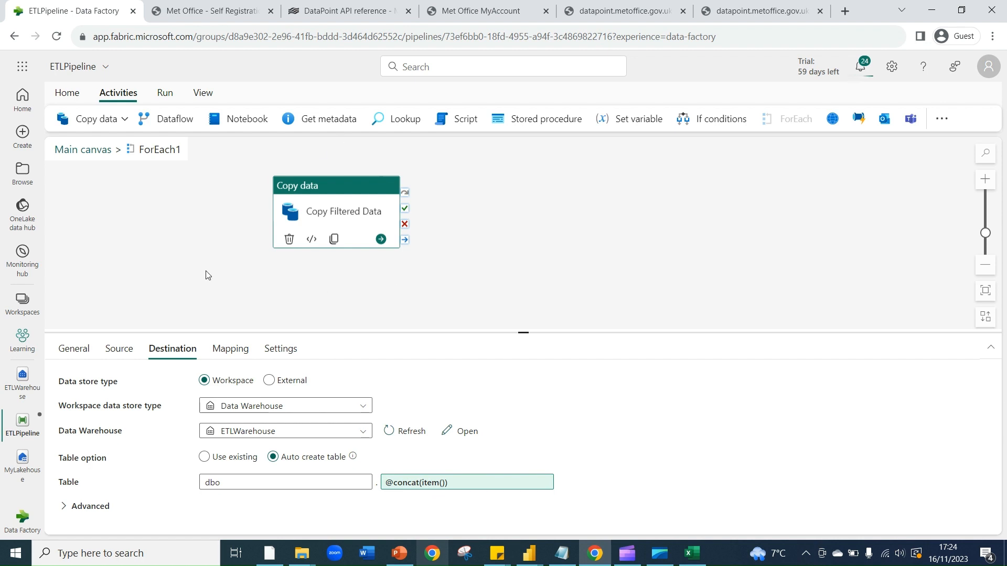
# Return to the main canvas and arrange Copy data1, Set Tablenames and ForEach1 side by side in a row.
pyautogui.click(84, 152)
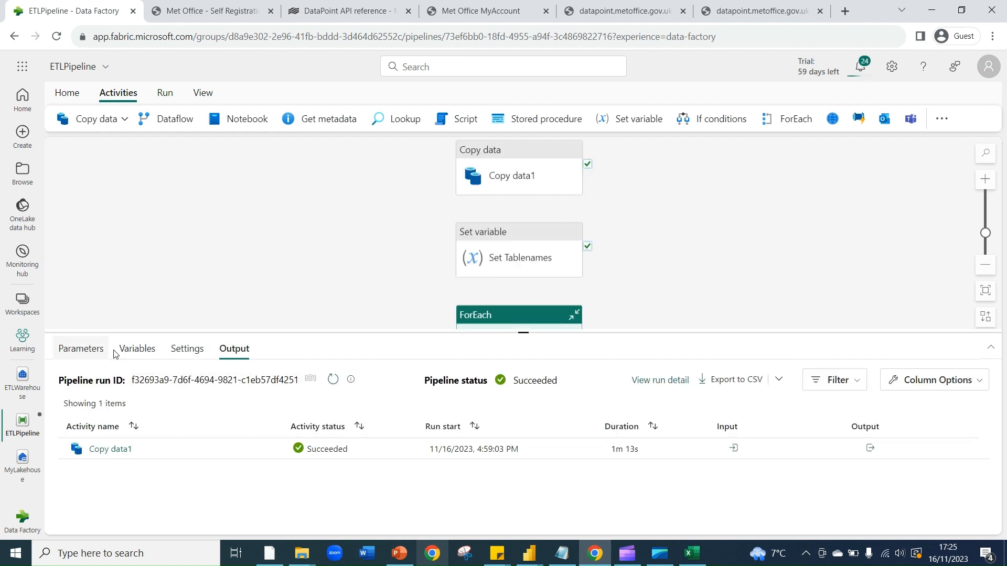
pyautogui.click(402, 264)
pyautogui.moveTo(524, 184); pyautogui.dragTo(172, 271)
pyautogui.moveTo(512, 222); pyautogui.dragTo(349, 247)
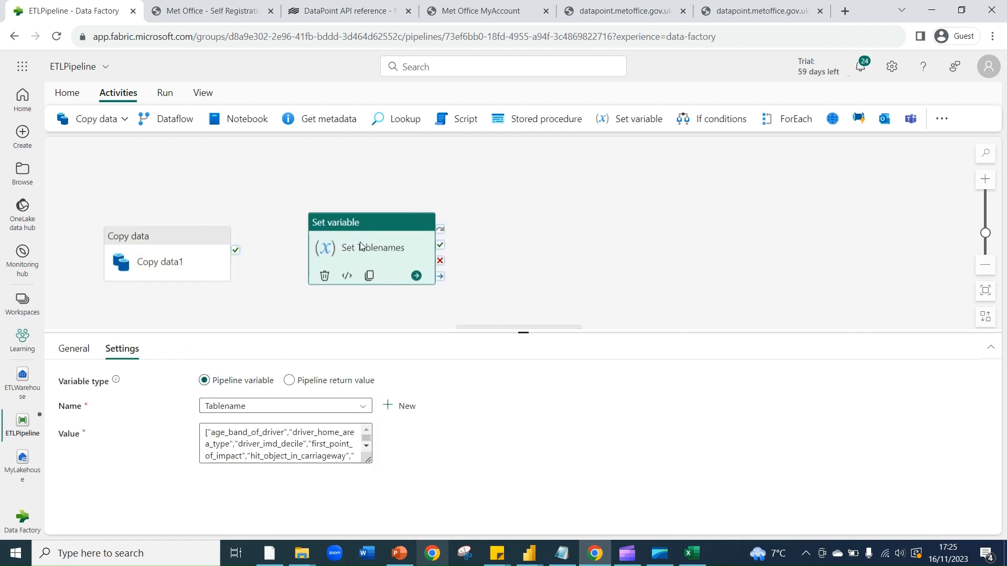
pyautogui.scroll(-1, 531, 286)
pyautogui.moveTo(520, 271); pyautogui.dragTo(606, 178)
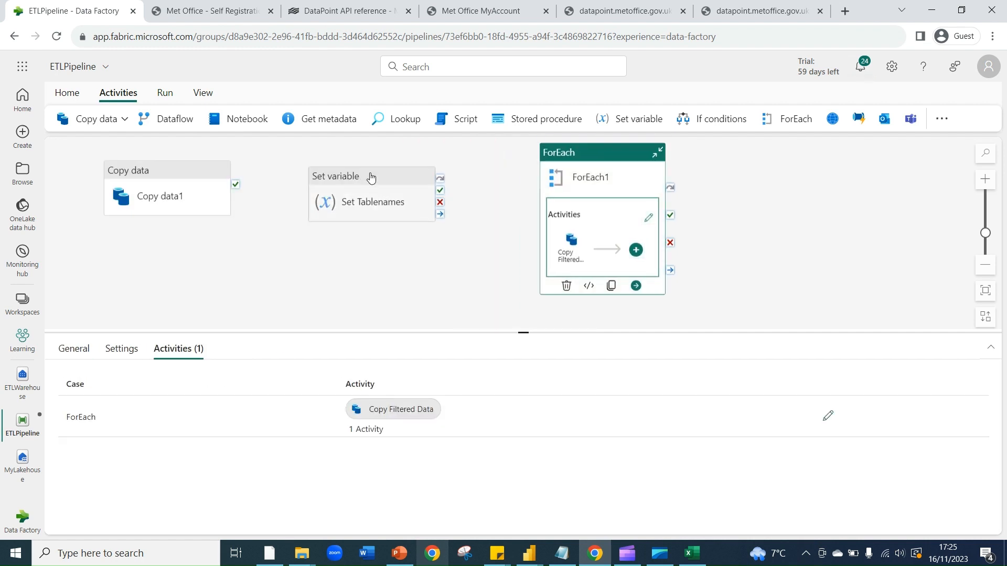
pyautogui.moveTo(373, 175)
pyautogui.mouseDown()
pyautogui.moveTo(429, 158)
pyautogui.moveTo(390, 177)
pyautogui.mouseUp()
pyautogui.moveTo(204, 182); pyautogui.dragTo(248, 194)
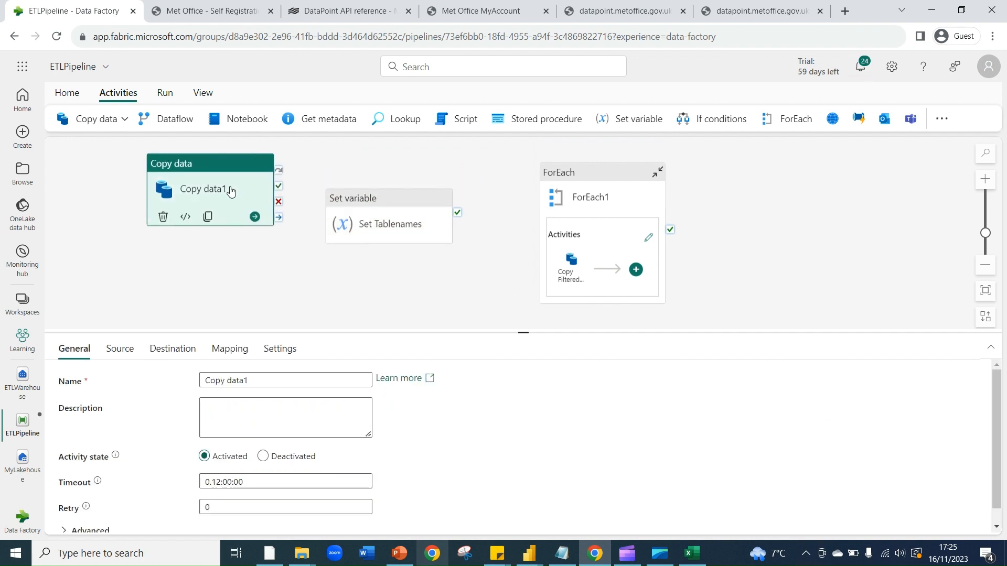
pyautogui.moveTo(414, 205); pyautogui.dragTo(416, 198)
pyautogui.moveTo(570, 180); pyautogui.dragTo(567, 156)
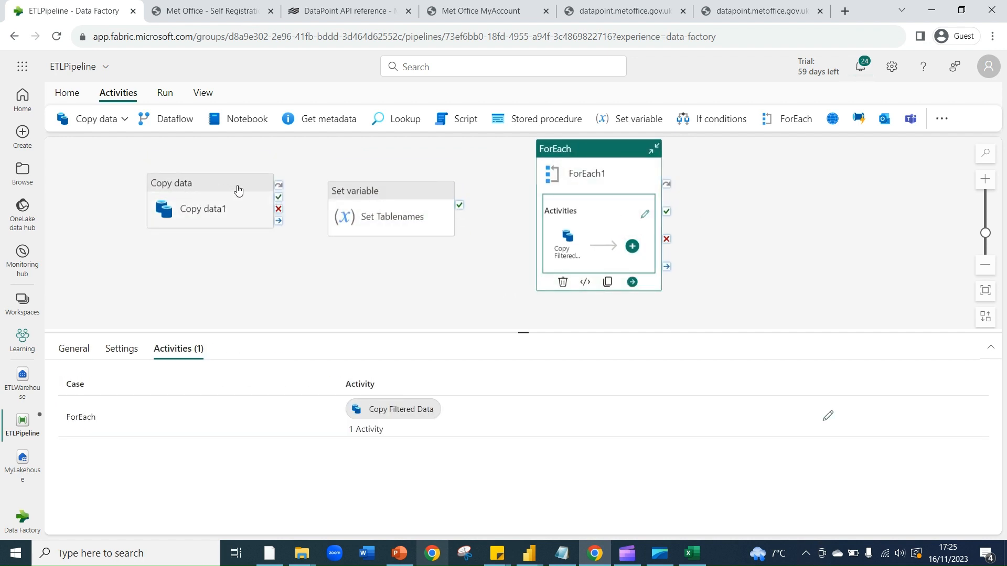
# Switch the Copy data1 destination to the existing table dbo.VehiclesDataDump.
pyautogui.click(191, 190)
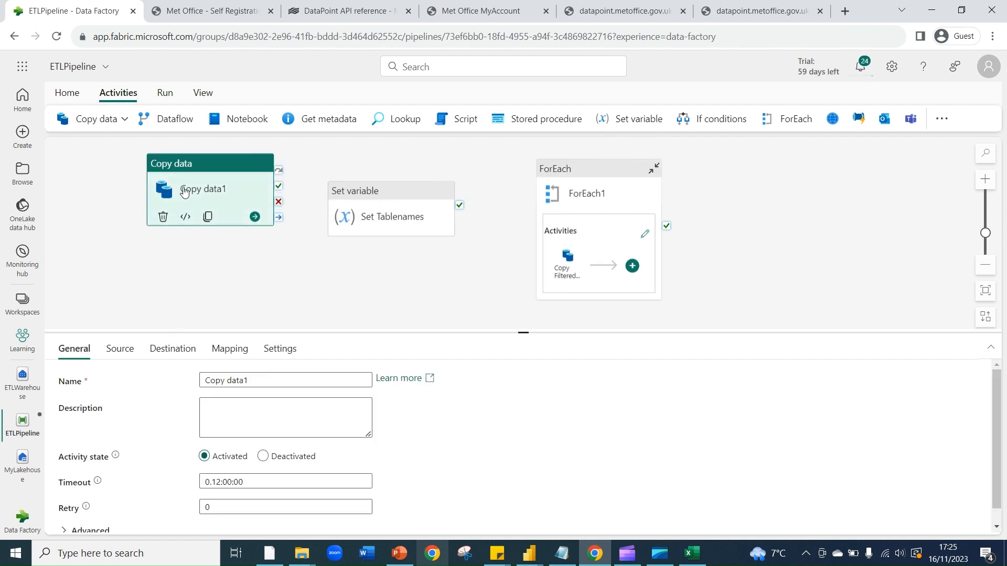
pyautogui.click(181, 350)
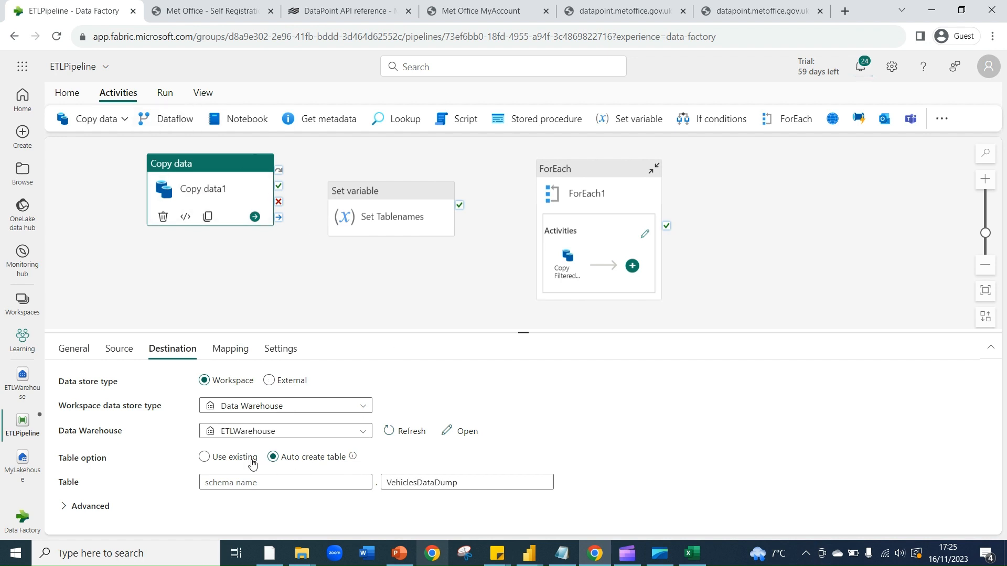
pyautogui.click(226, 460)
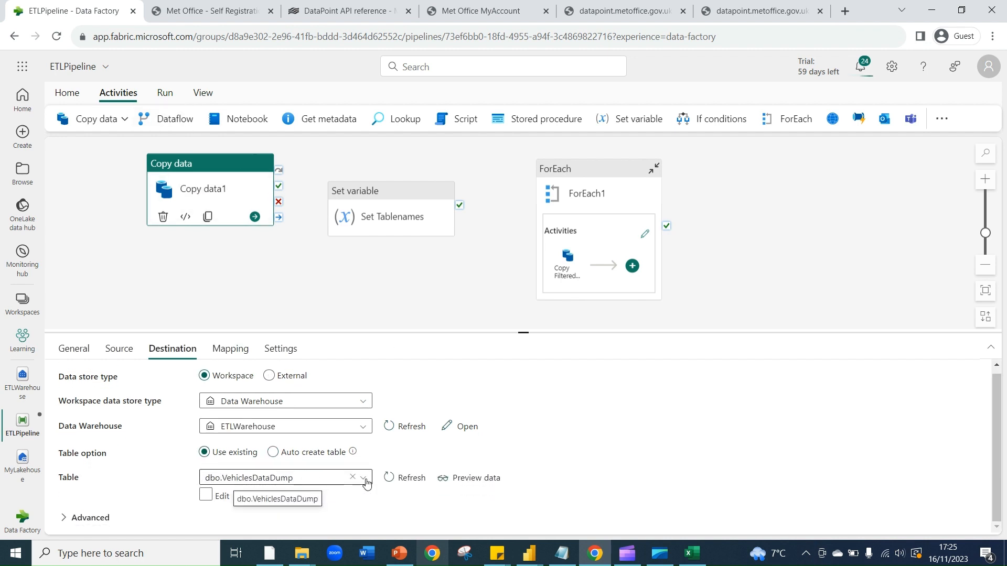
pyautogui.click(317, 481)
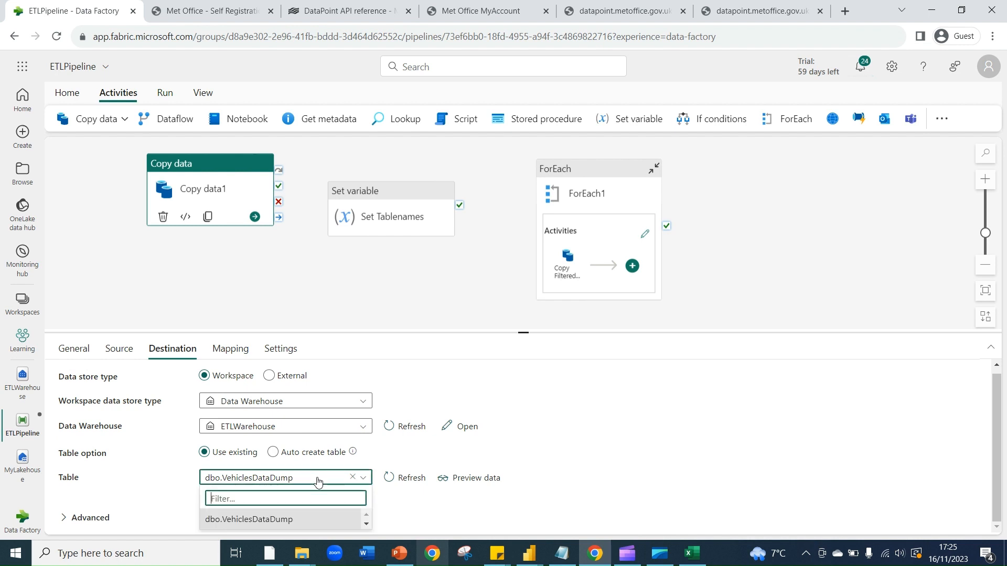
pyautogui.click(284, 520)
# Add the pre-copy script "Delete from VehiclesDataDump" to the advanced destination settings of Copy data1.
pyautogui.click(64, 519)
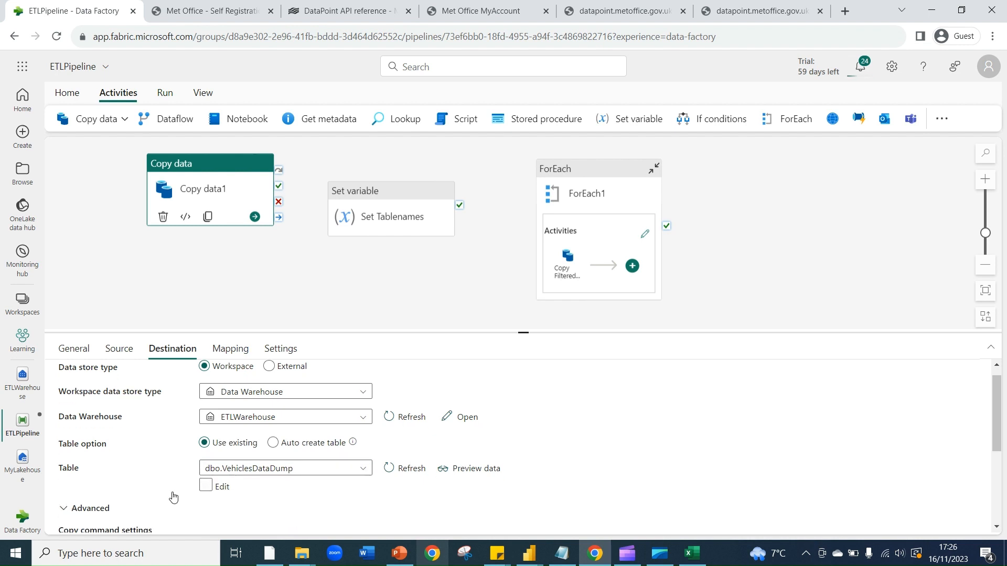
pyautogui.scroll(-3, 173, 492)
pyautogui.click(230, 440)
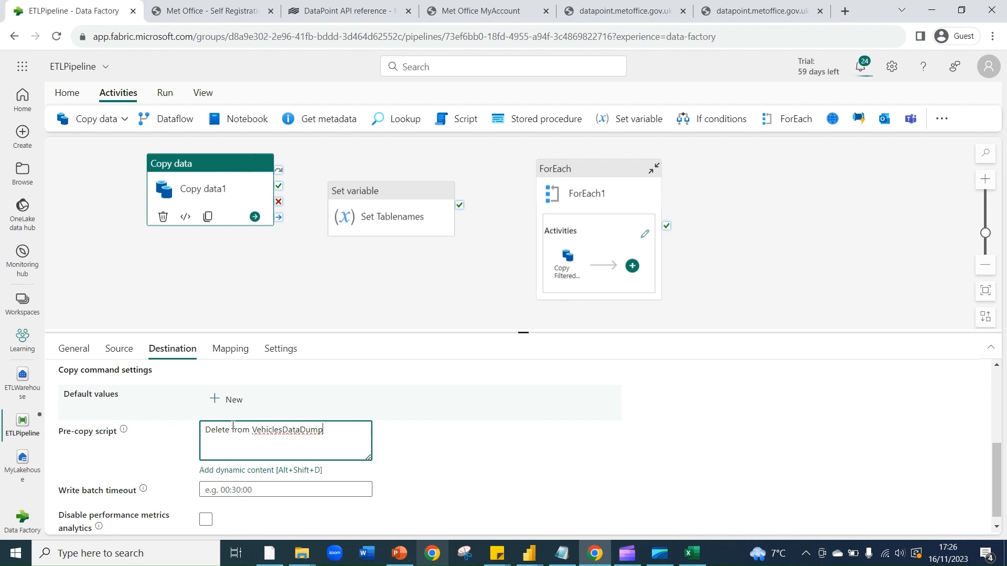
# Review the destination table and pre-copy script settings of the Copy data1 activity.
pyautogui.scroll(5, 283, 435)
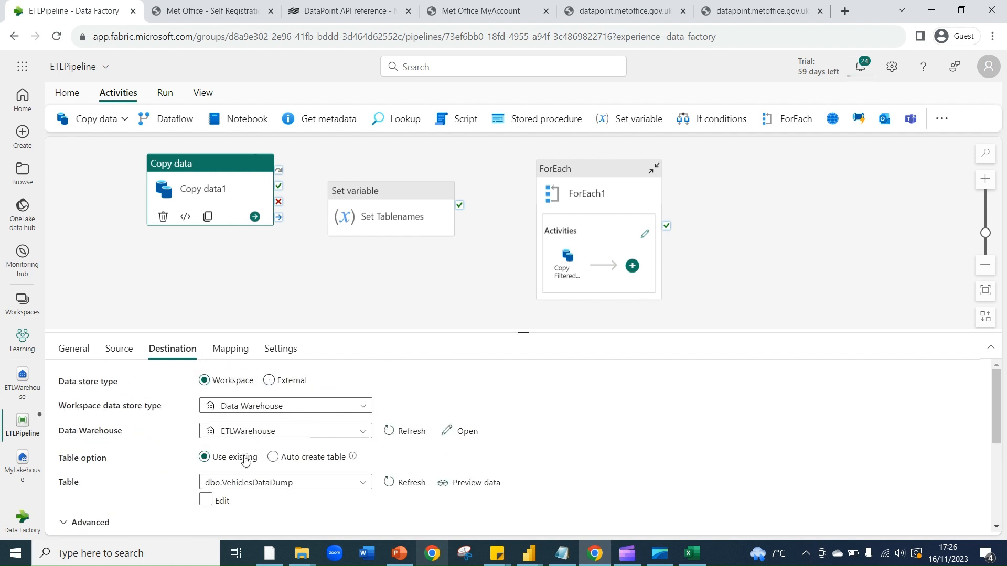
pyautogui.scroll(-3, 188, 430)
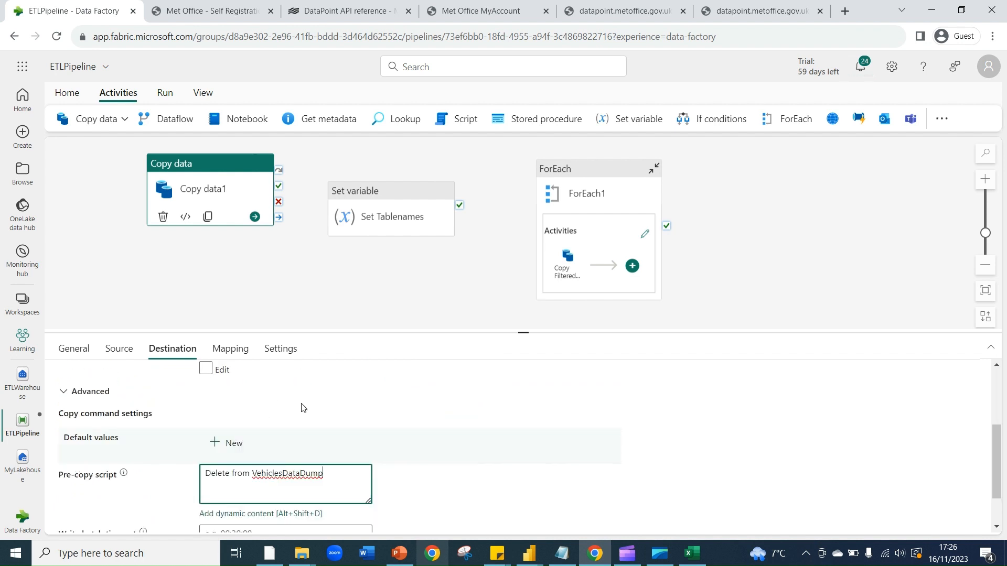
pyautogui.scroll(-2, 225, 422)
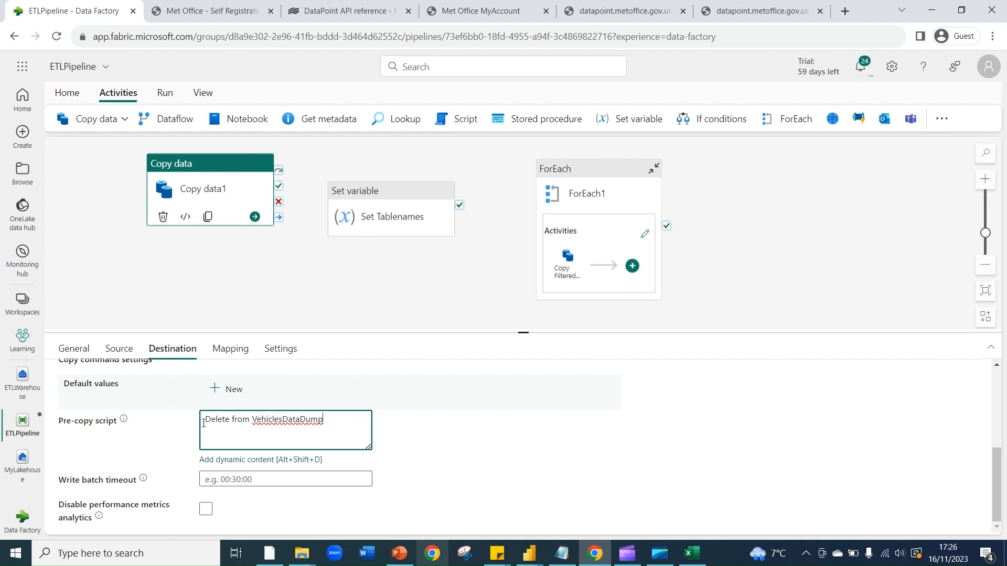
pyautogui.scroll(1, 87, 430)
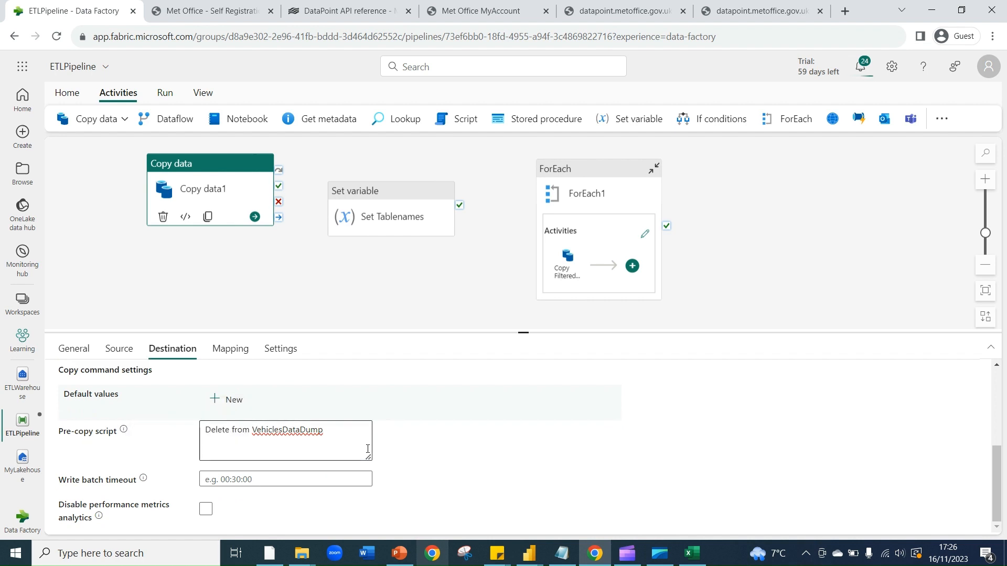
pyautogui.click(133, 447)
pyautogui.moveTo(362, 435); pyautogui.dragTo(190, 431)
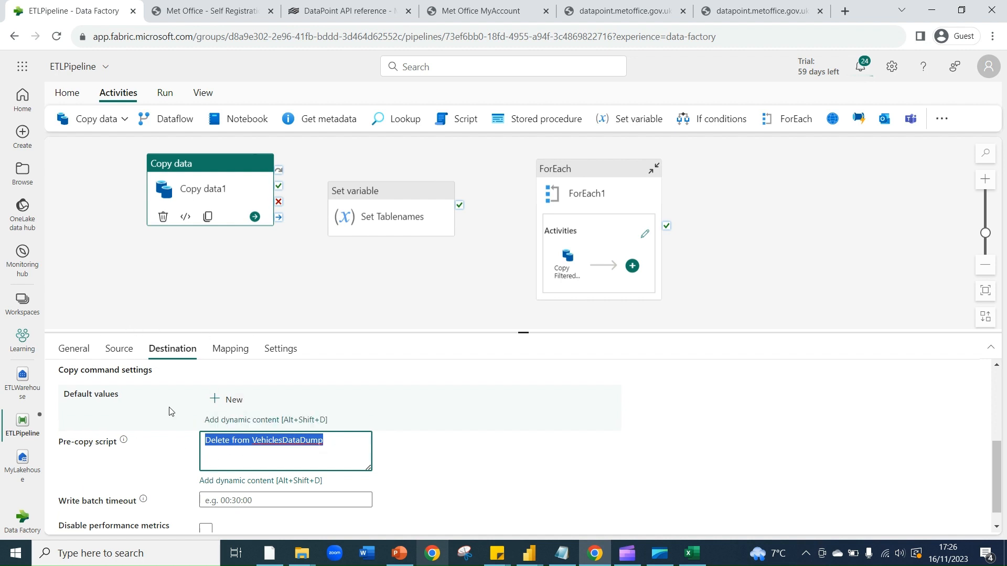
pyautogui.click(459, 464)
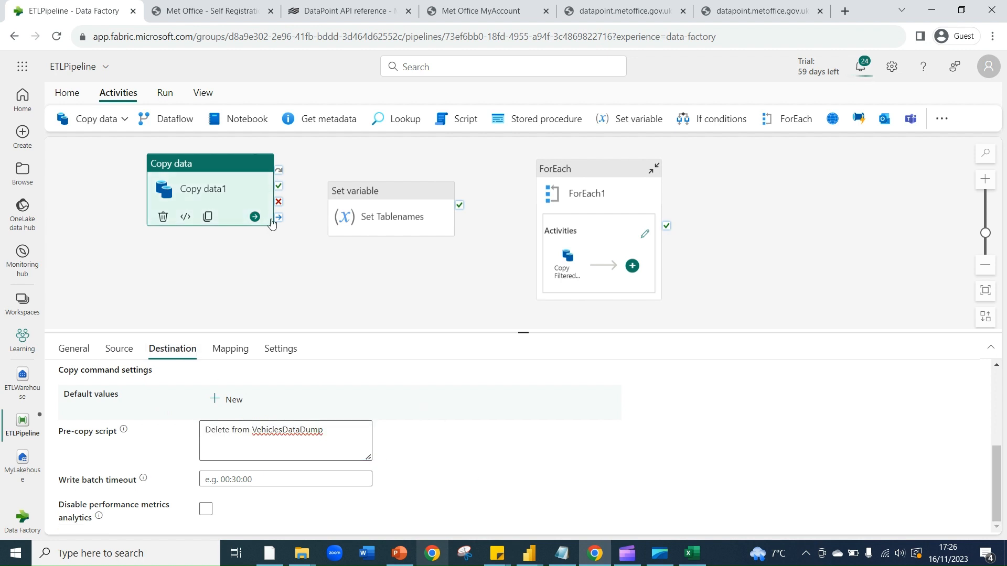
# Connect Copy data1 to Set Tablenames and Set Tablenames to ForEach1 with on-completion dependencies.
pyautogui.moveTo(279, 218); pyautogui.dragTo(342, 217)
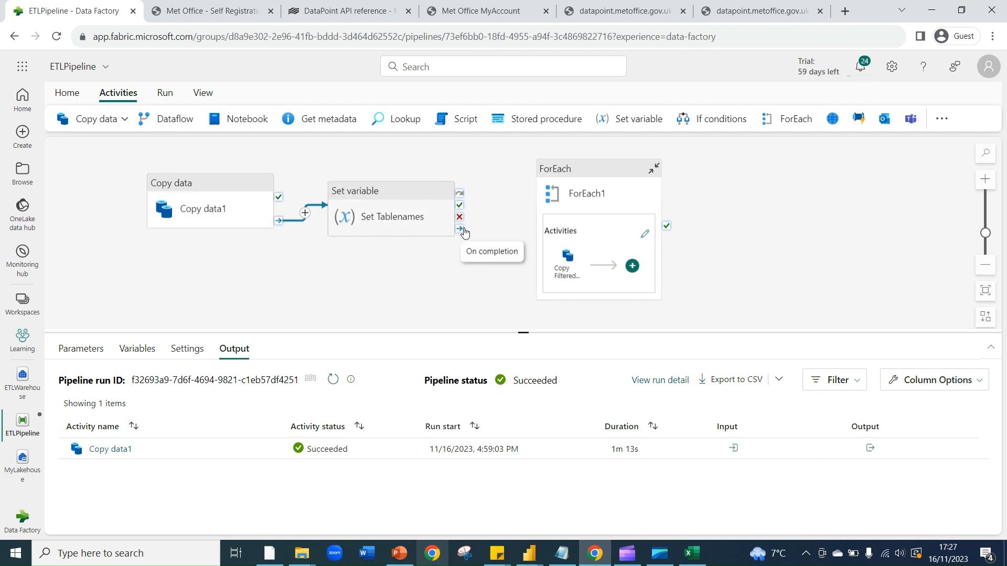
pyautogui.moveTo(459, 229); pyautogui.dragTo(546, 227)
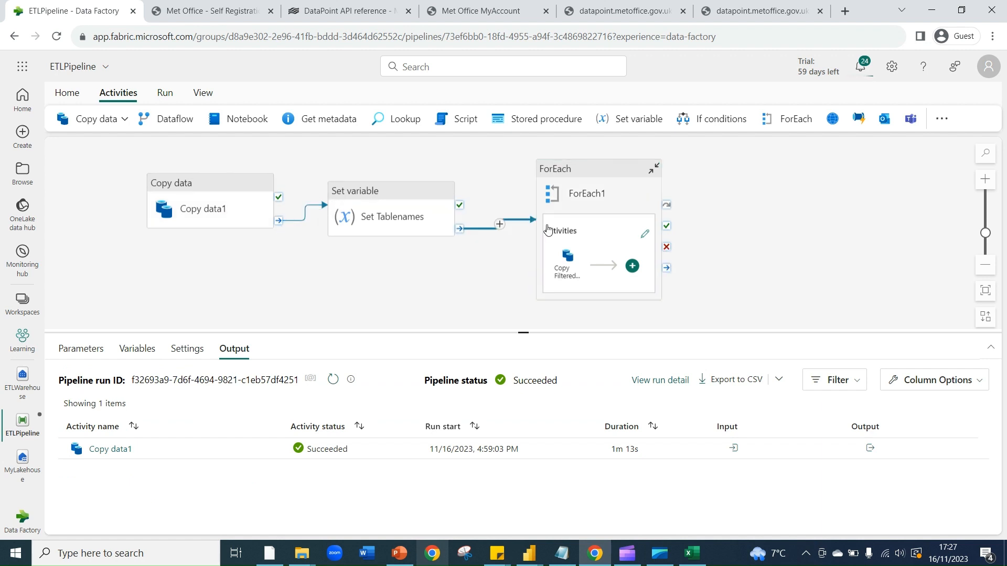
# Review the general settings of ForEach1 and enable sequential execution for the loop.
pyautogui.click(599, 196)
pyautogui.click(123, 349)
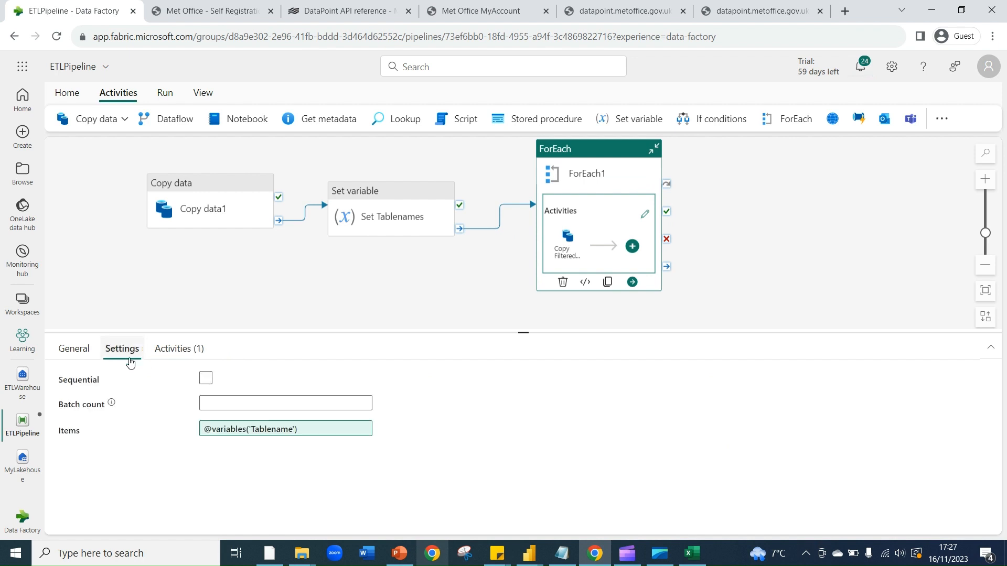
pyautogui.click(80, 350)
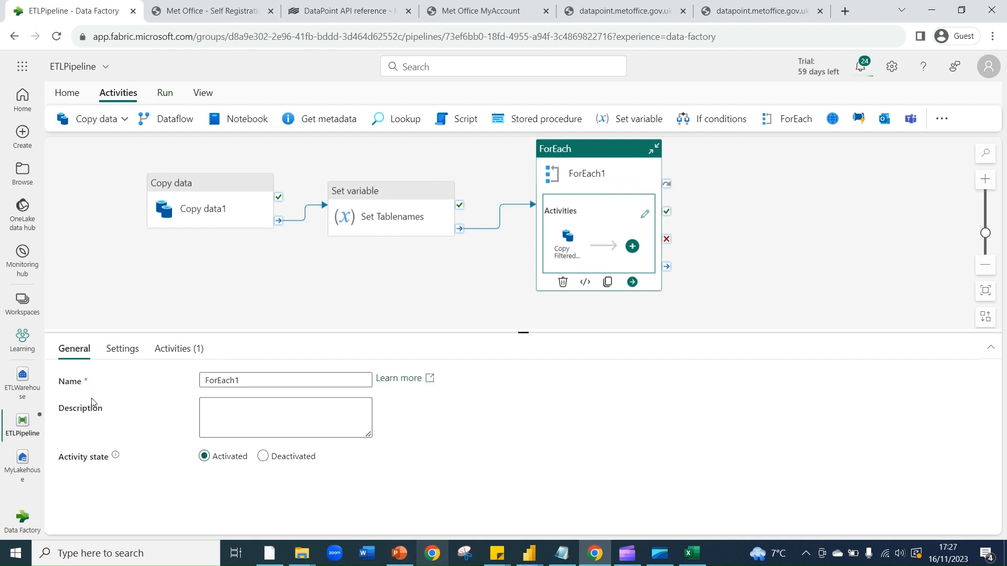
pyautogui.click(107, 350)
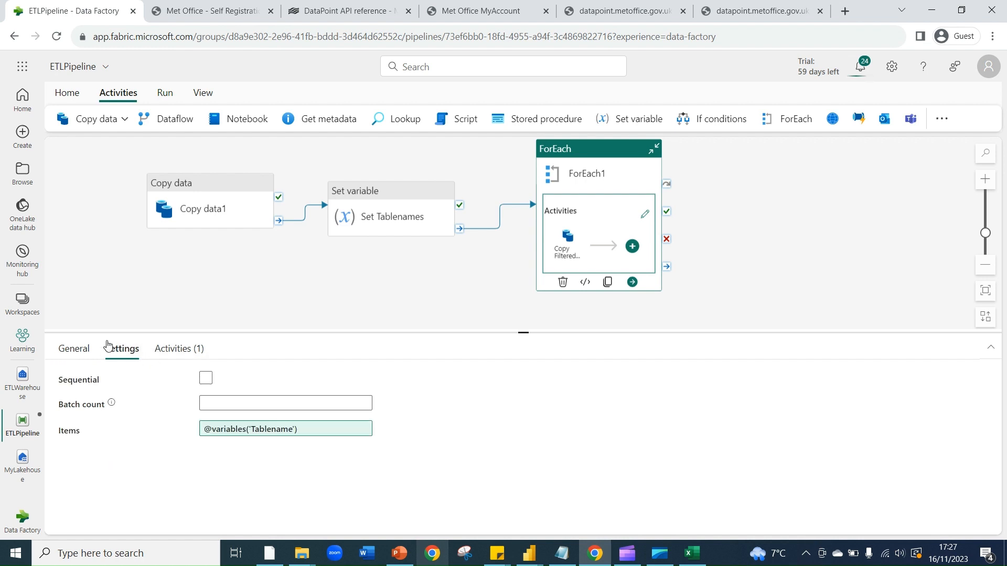
pyautogui.click(206, 379)
pyautogui.click(206, 380)
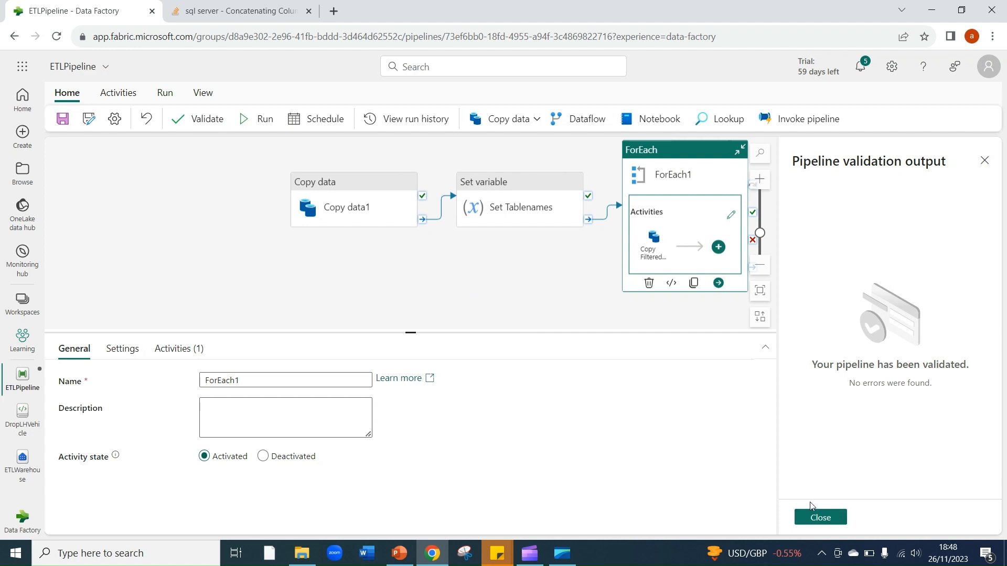
# Close the pipeline validation output, then save and run the pipeline.
pyautogui.click(818, 518)
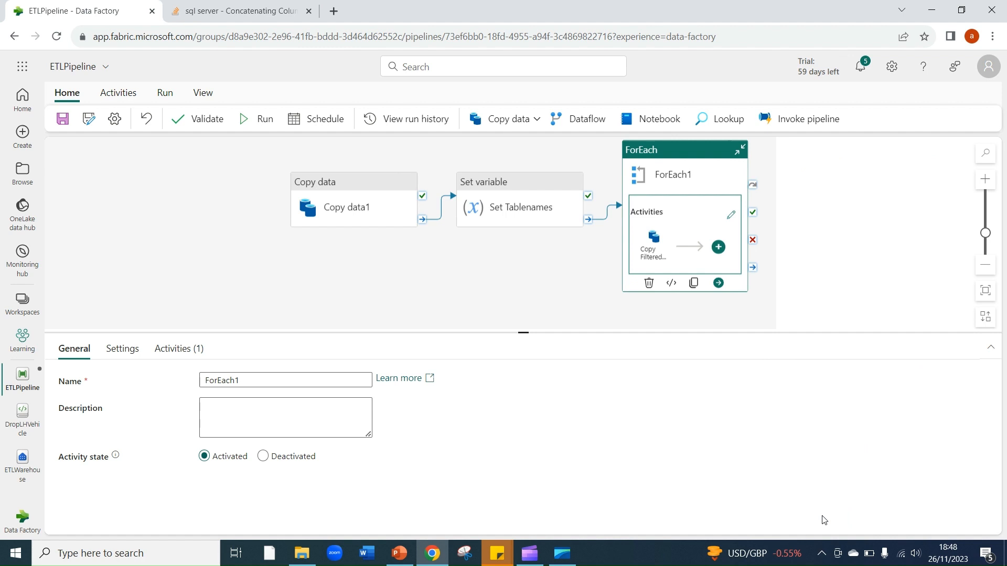
pyautogui.click(257, 119)
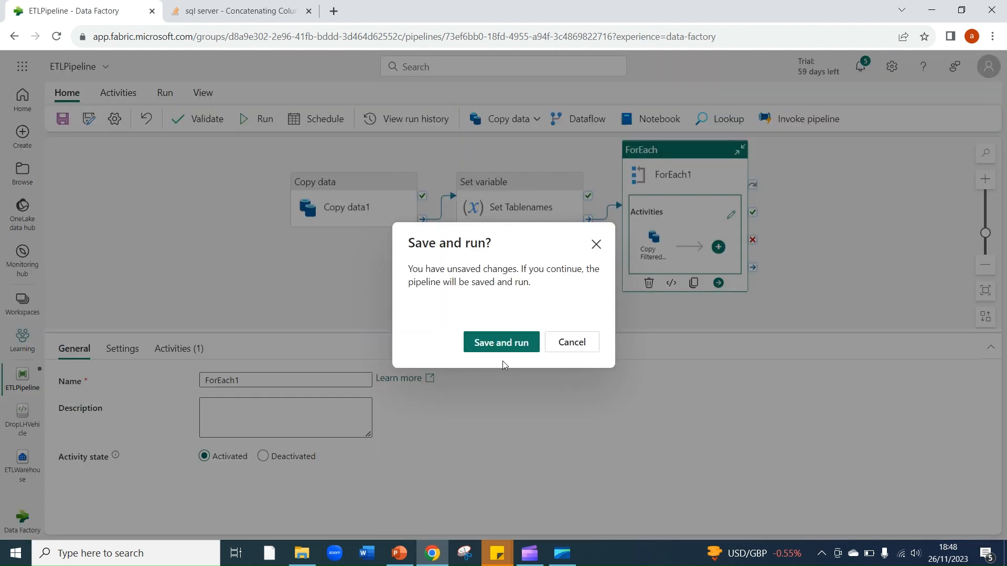
pyautogui.click(478, 348)
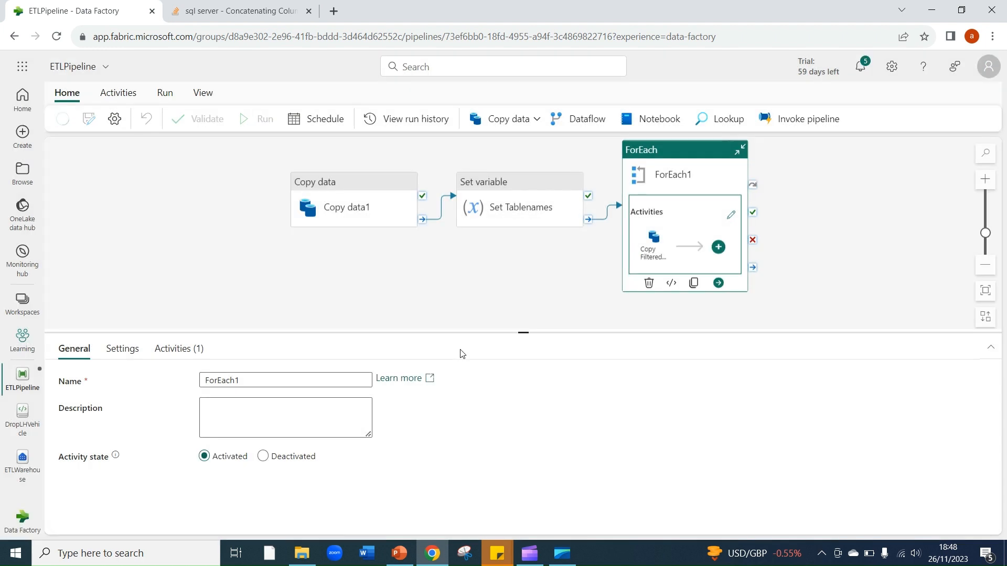
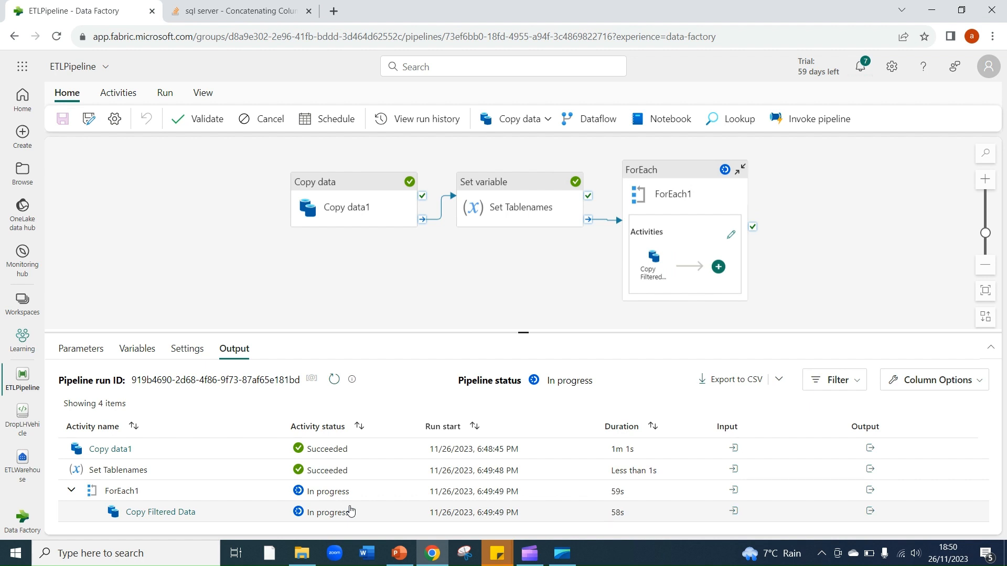
# Enlarge the run output area and monitor the pipeline run, refreshing its activity statuses.
pyautogui.scroll(-1, 377, 427)
pyautogui.scroll(1, 341, 379)
pyautogui.scroll(-1, 341, 380)
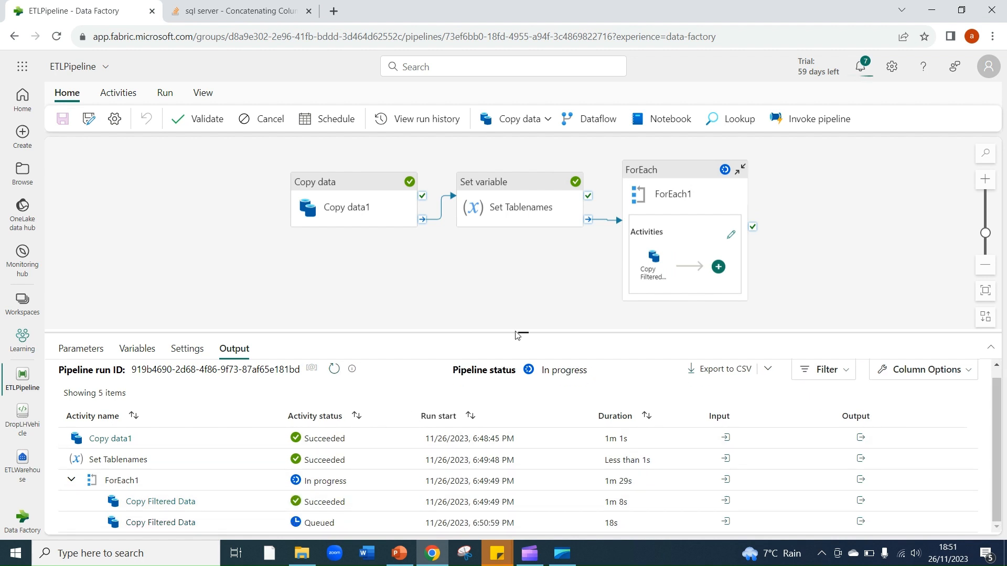
pyautogui.moveTo(523, 333); pyautogui.dragTo(522, 222)
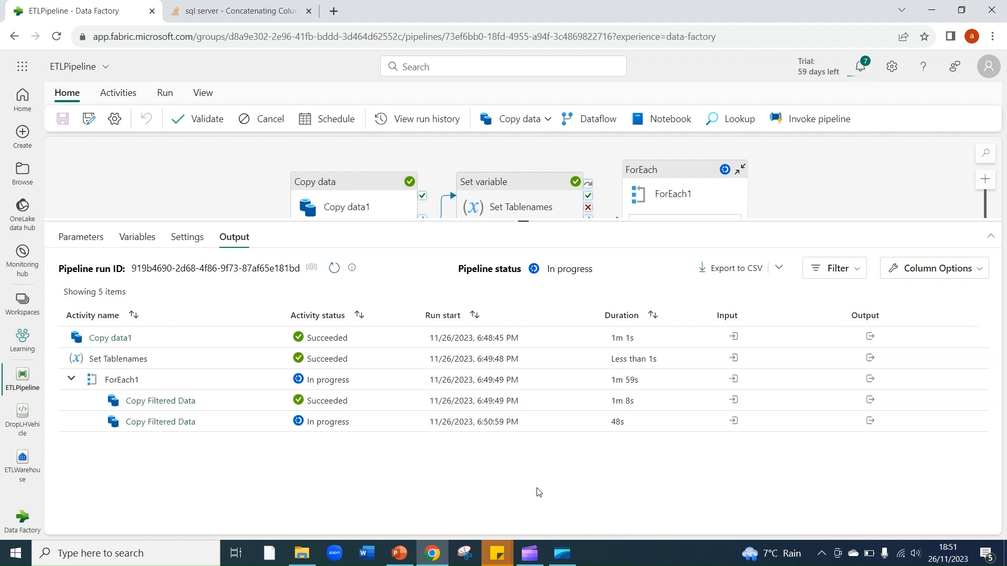
pyautogui.click(331, 272)
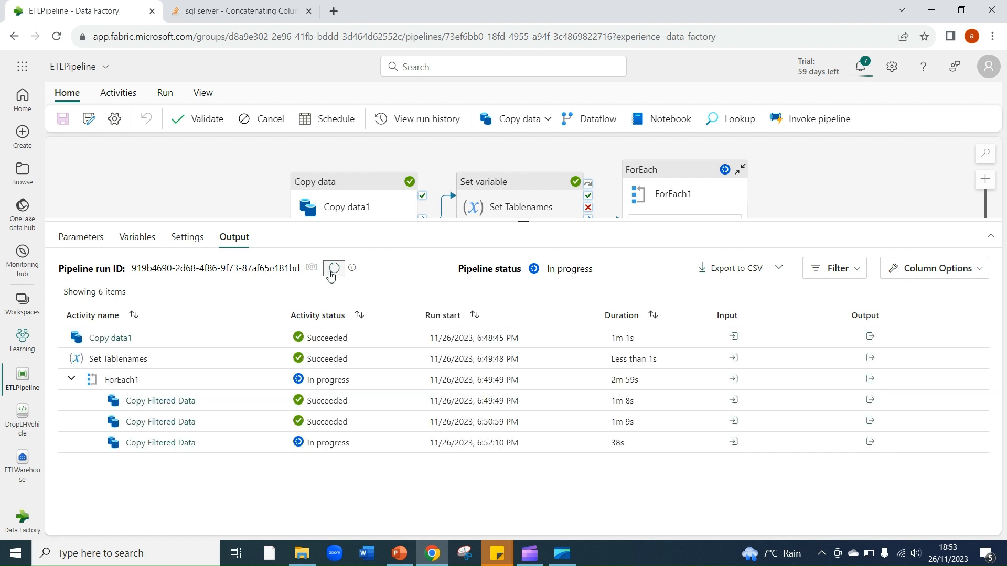
pyautogui.click(334, 270)
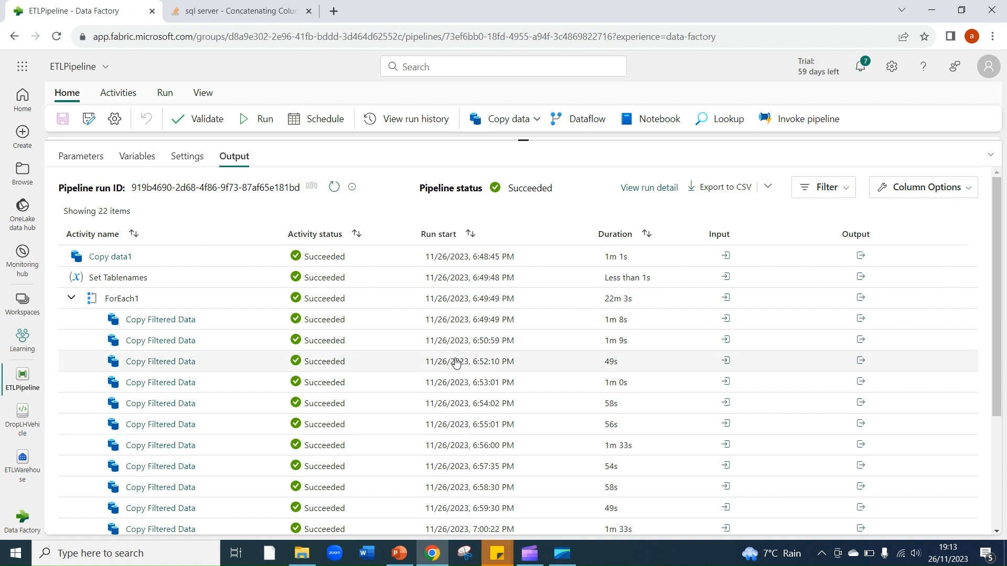
# Review all Copy Filtered Data runs under ForEach1, then shrink the output area to show the canvas again.
pyautogui.scroll(-3, 455, 361)
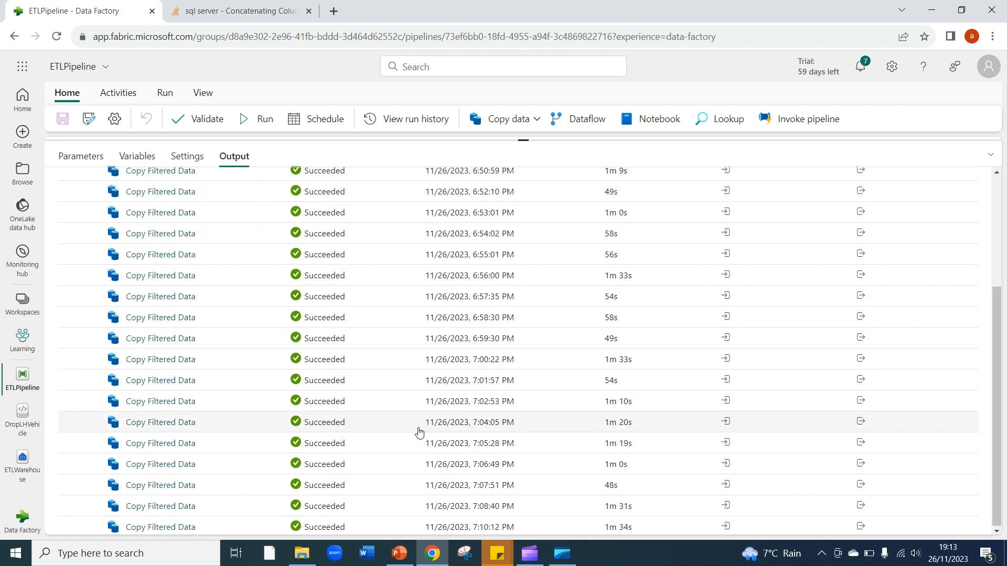
pyautogui.scroll(4, 429, 413)
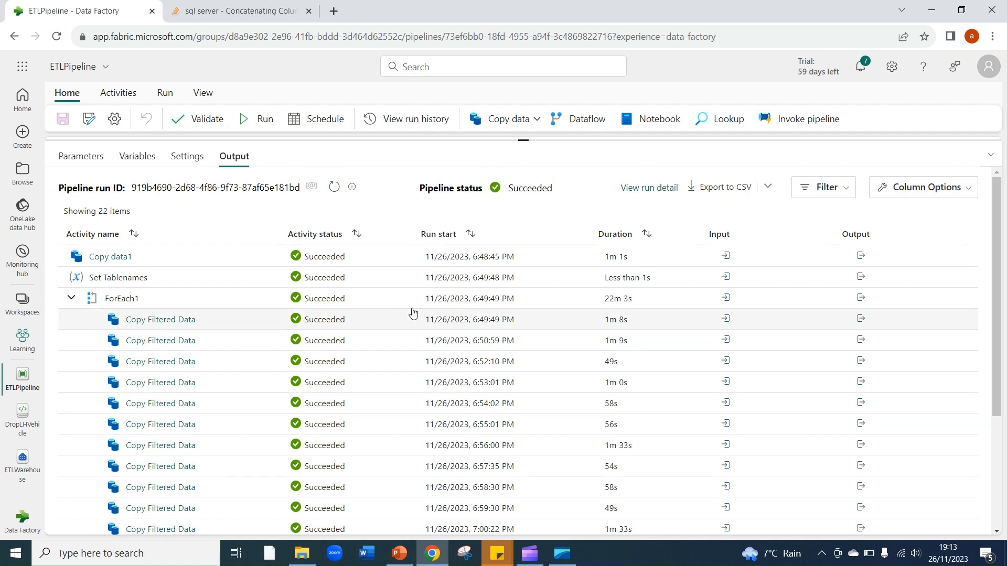
pyautogui.moveTo(521, 139); pyautogui.dragTo(513, 359)
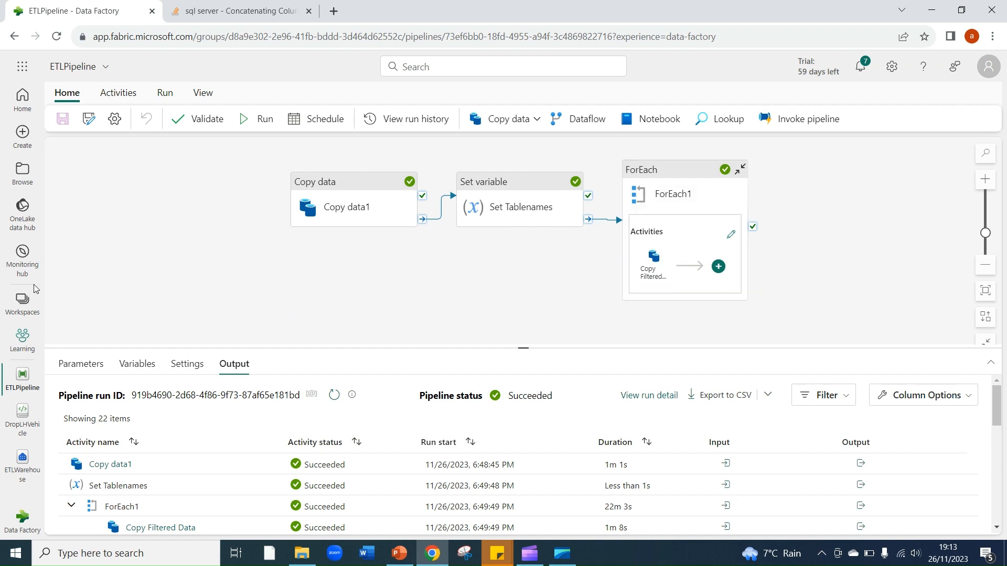
# Open ETLWarehouse, expand the Tables folder of the dbo schema and widen the explorer to show full table names.
pyautogui.click(22, 461)
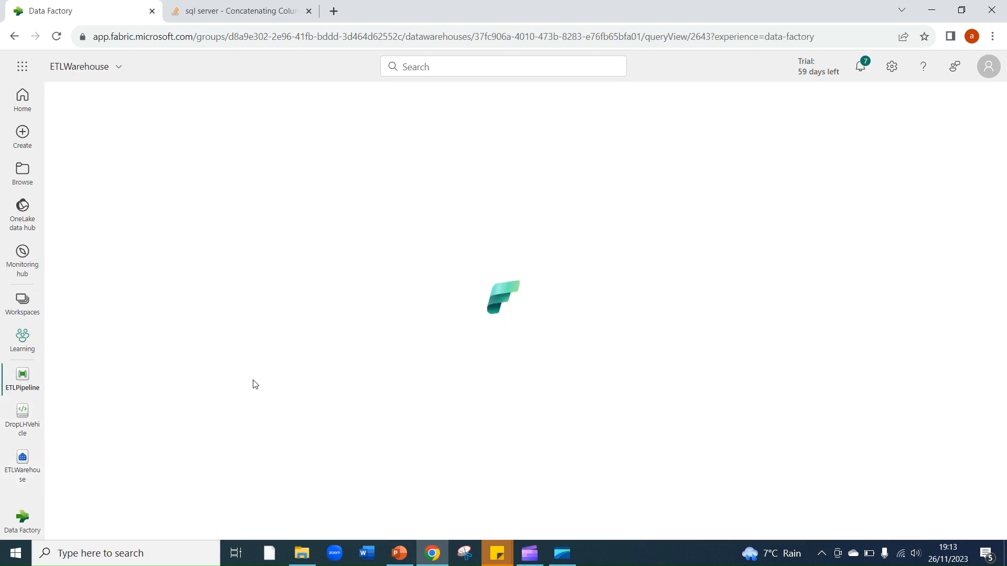
pyautogui.click(74, 248)
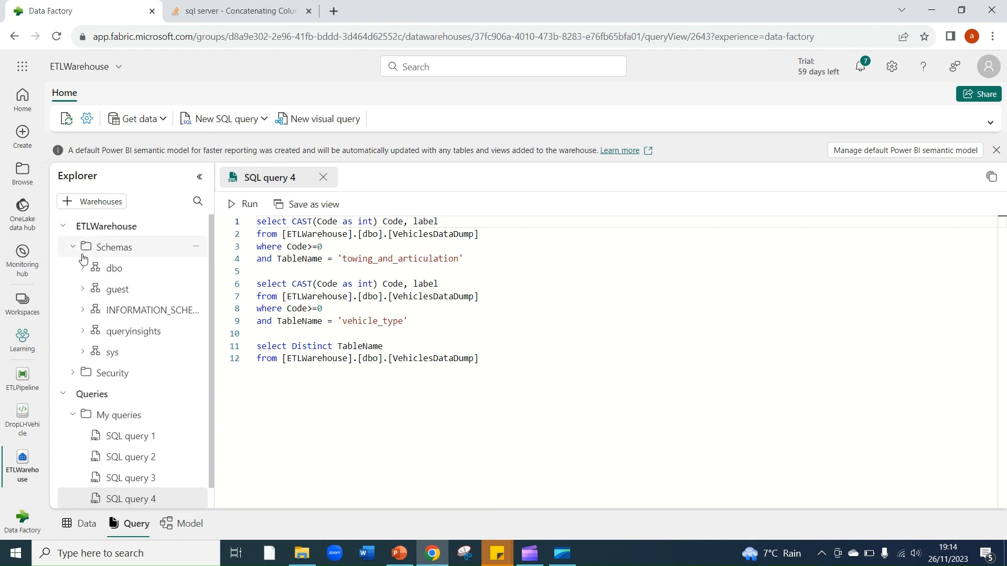
pyautogui.click(82, 268)
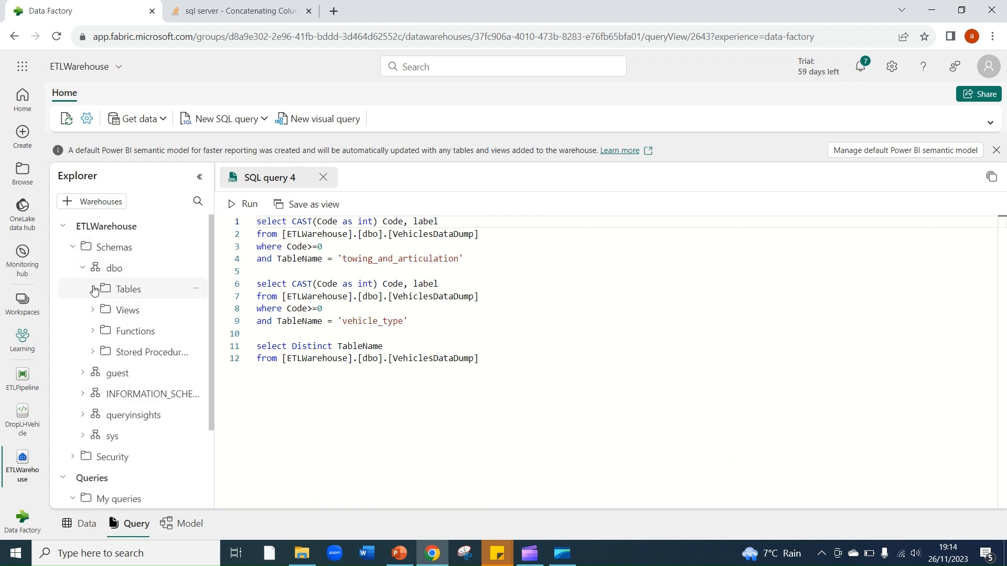
pyautogui.click(129, 290)
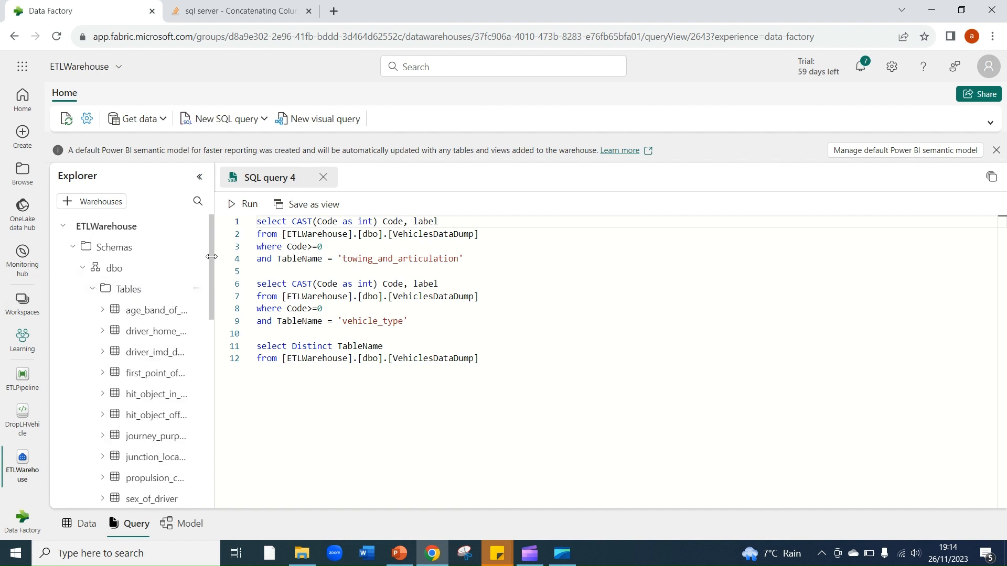
pyautogui.moveTo(212, 256); pyautogui.dragTo(290, 257)
# Examine the list of lookup tables created in the dbo schema alongside VehiclesDataDump.
pyautogui.scroll(-6, 241, 319)
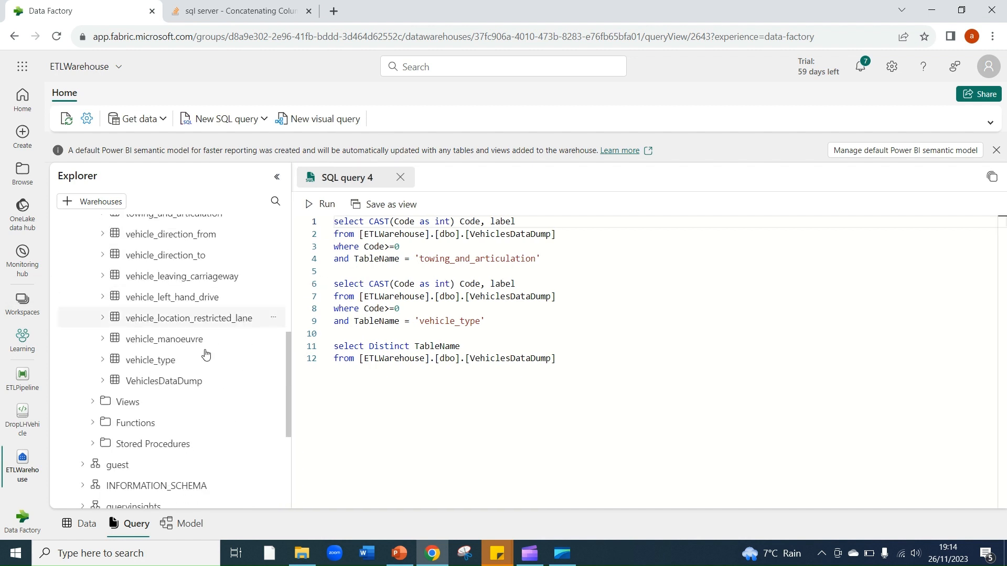
pyautogui.scroll(10, 187, 371)
pyautogui.scroll(-5, 183, 340)
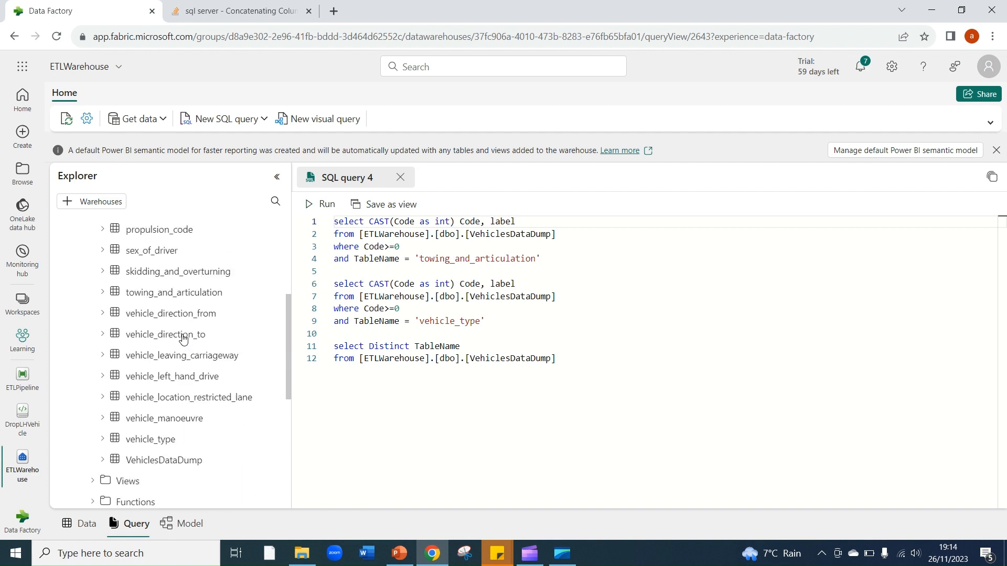
pyautogui.scroll(-3, 183, 339)
pyautogui.scroll(6, 227, 344)
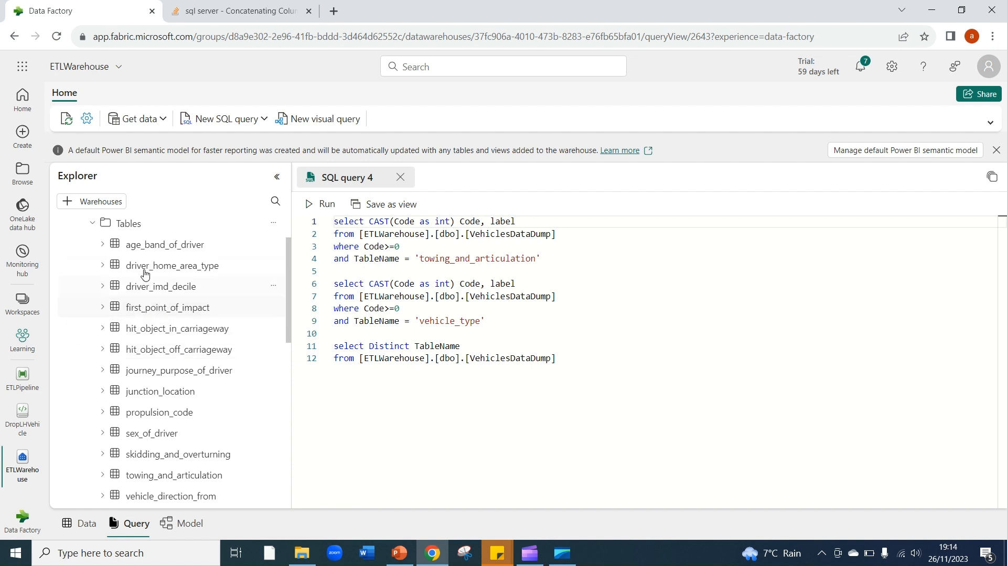
pyautogui.scroll(-2, 157, 378)
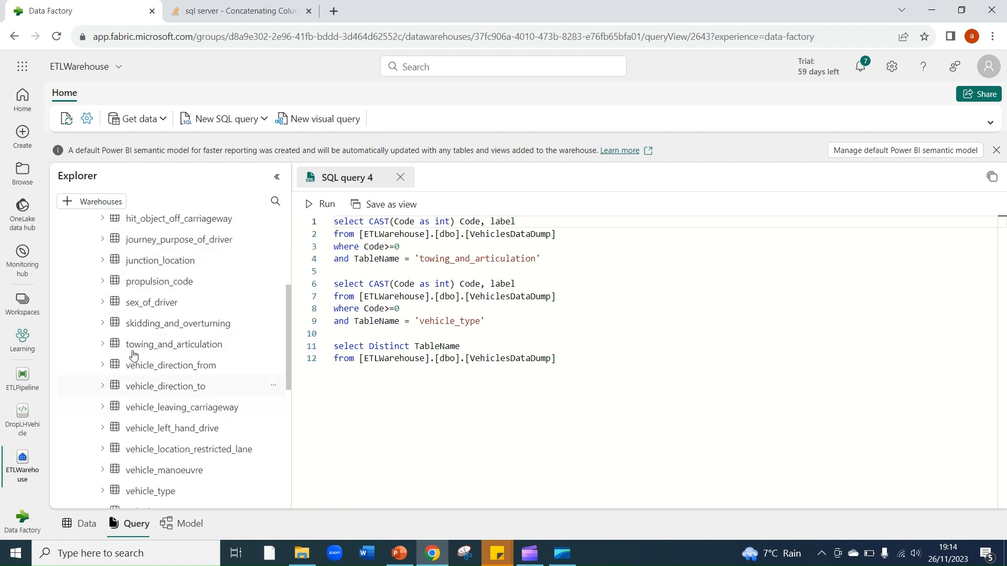
pyautogui.scroll(-1, 150, 368)
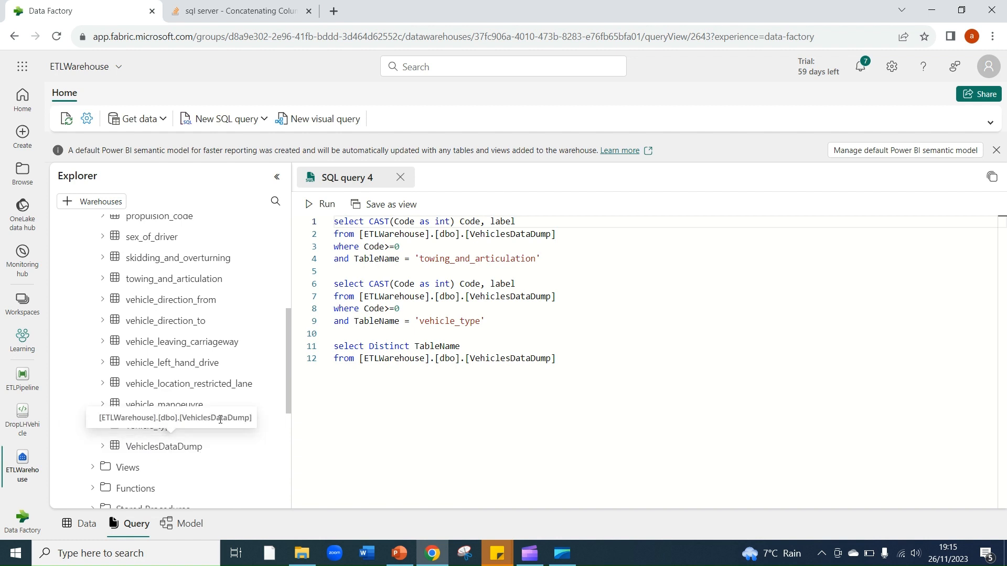
pyautogui.scroll(4, 195, 346)
pyautogui.scroll(-1, 198, 323)
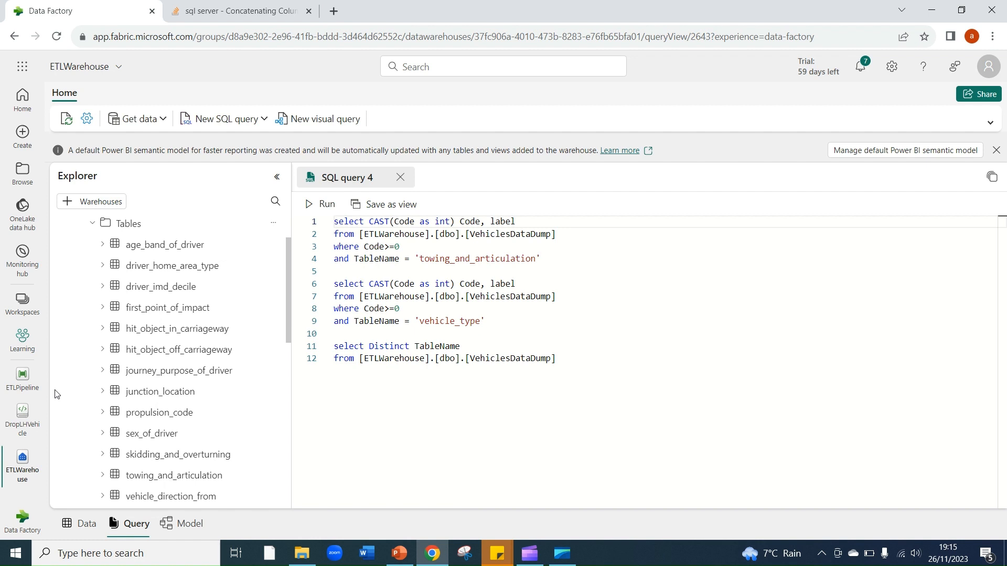
# Return to ETLPipeline and view its three connected activities on the canvas.
pyautogui.click(17, 385)
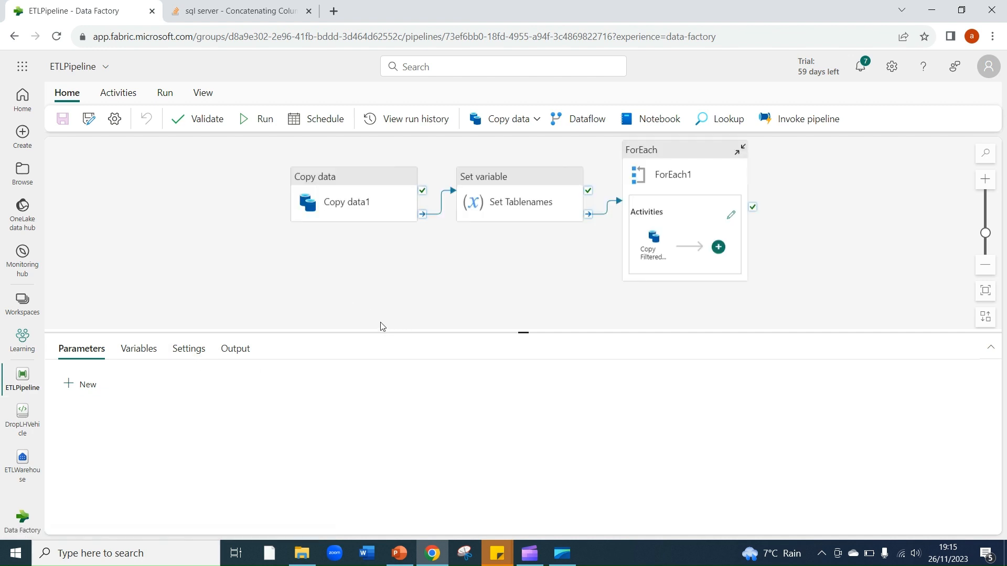
pyautogui.scroll(1, 254, 284)
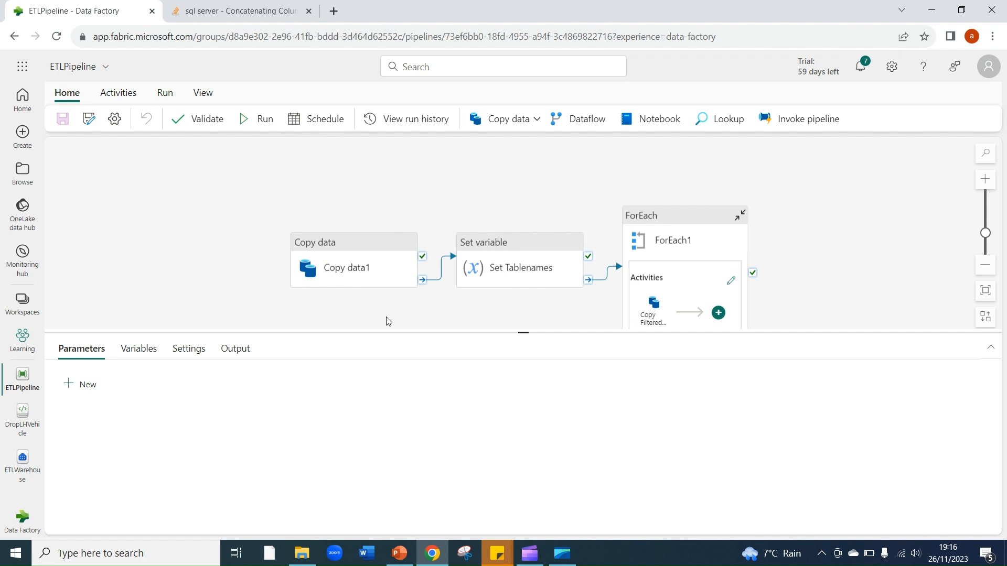
# Open the schedule settings of ETLPipeline, turn scheduled runs on and set them to repeat Daily.
pyautogui.click(312, 119)
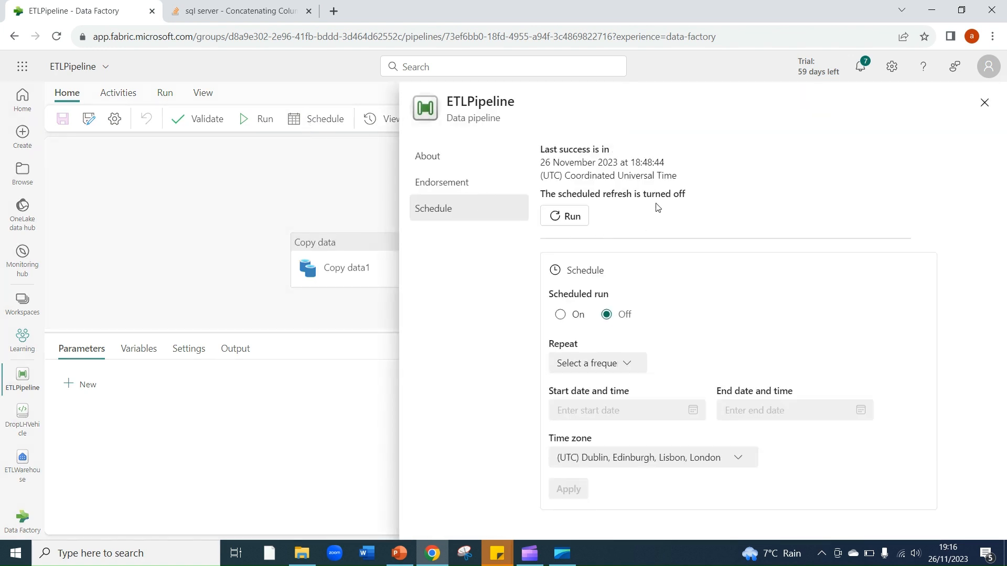
pyautogui.click(560, 315)
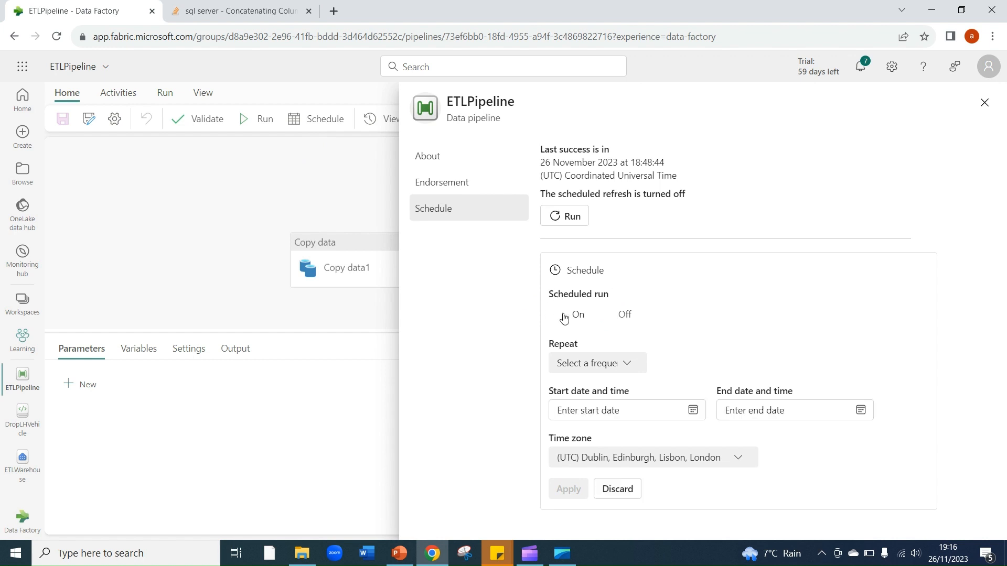
pyautogui.click(628, 364)
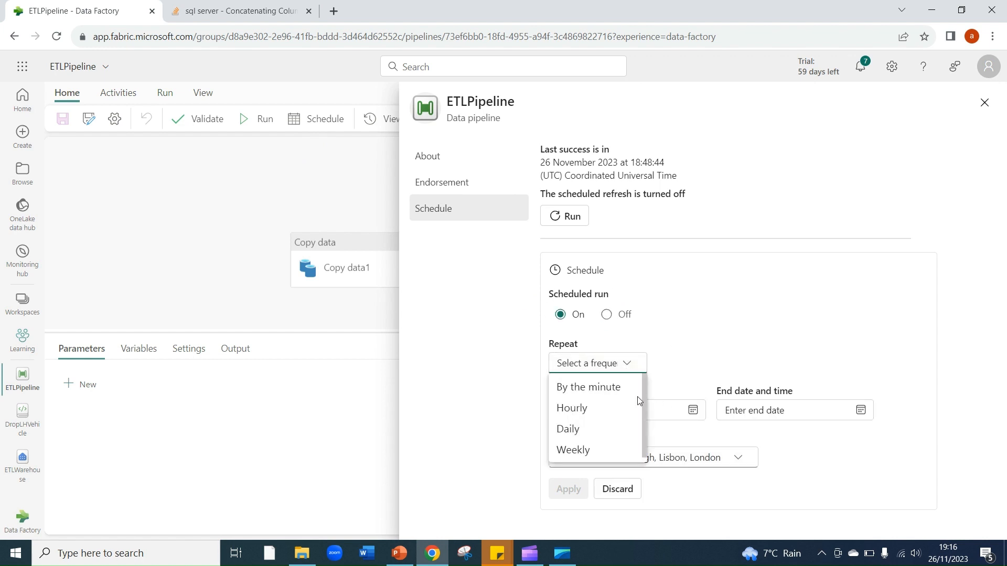
pyautogui.click(581, 431)
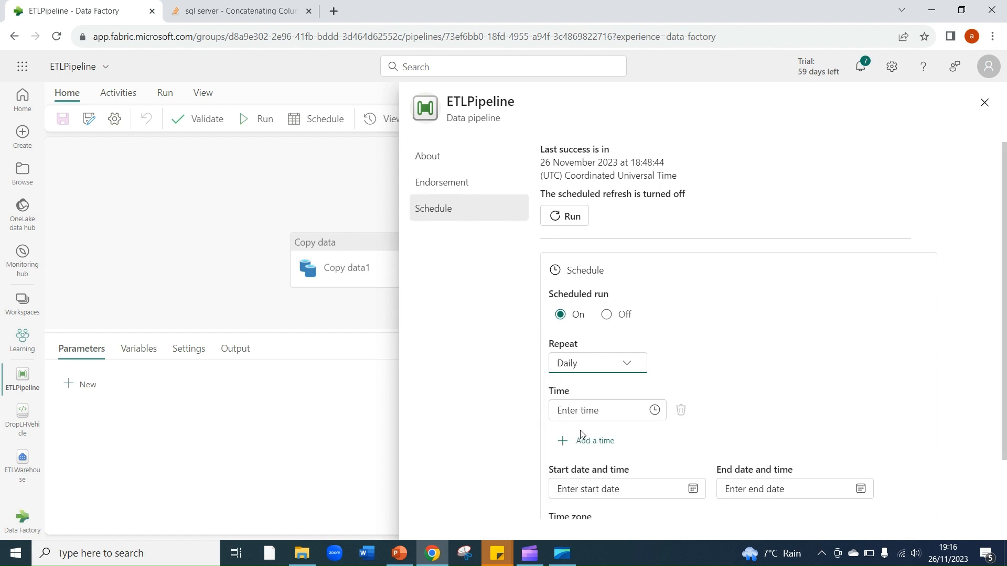
# Set the daily run time of the schedule to 20:00.
pyautogui.scroll(-2, 625, 350)
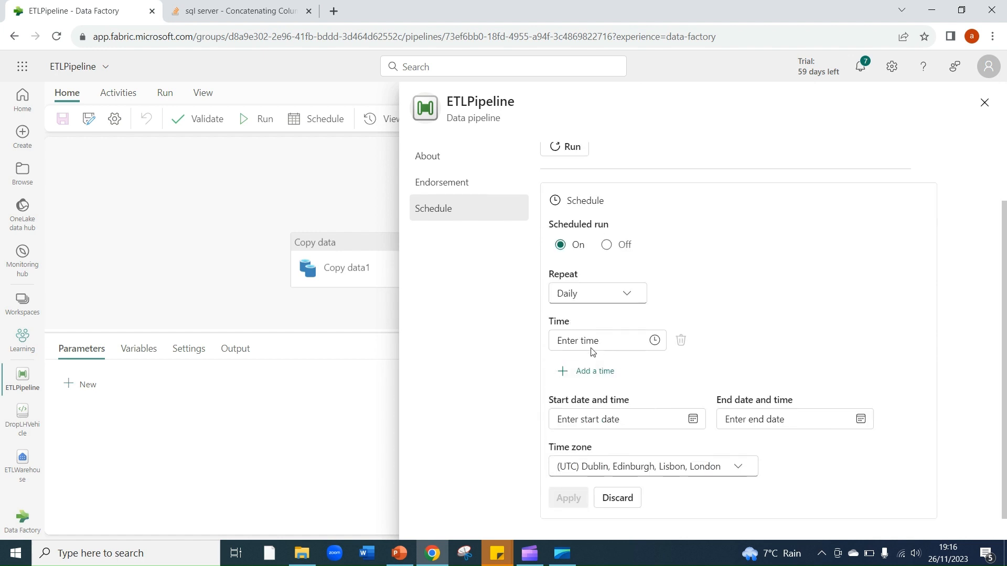
pyautogui.click(654, 340)
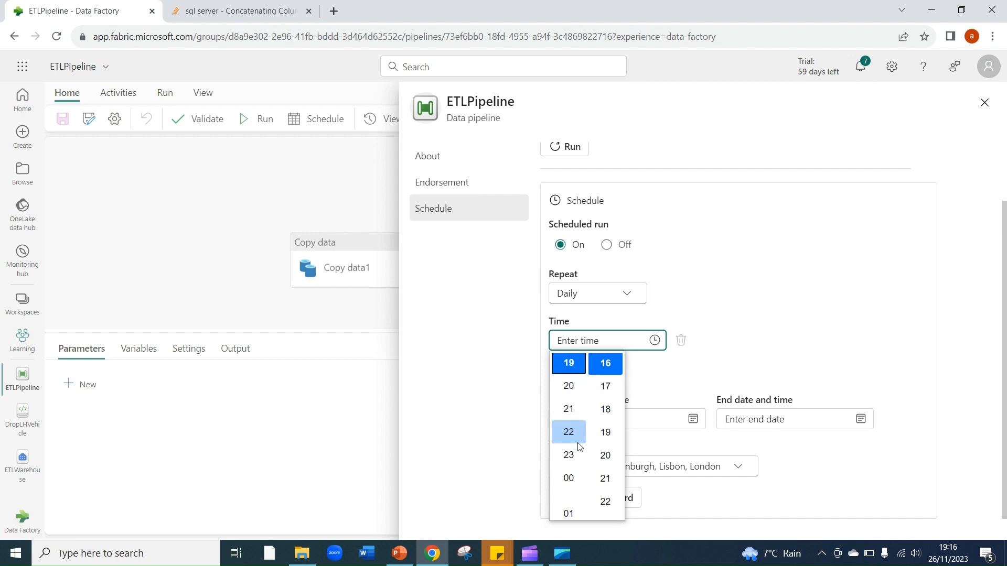
pyautogui.scroll(3, 581, 435)
pyautogui.scroll(-5, 580, 436)
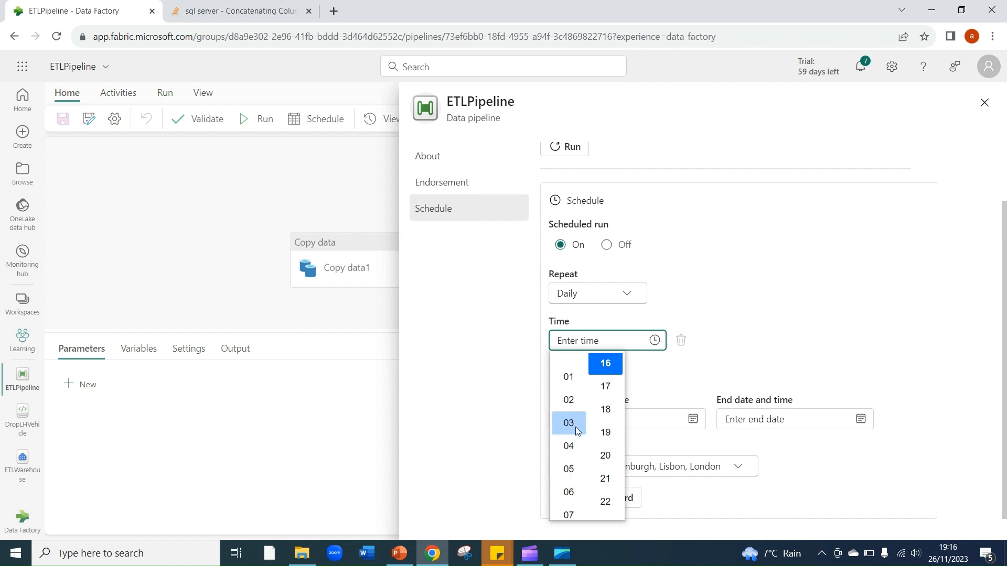
pyautogui.scroll(-4, 574, 433)
pyautogui.scroll(-8, 577, 451)
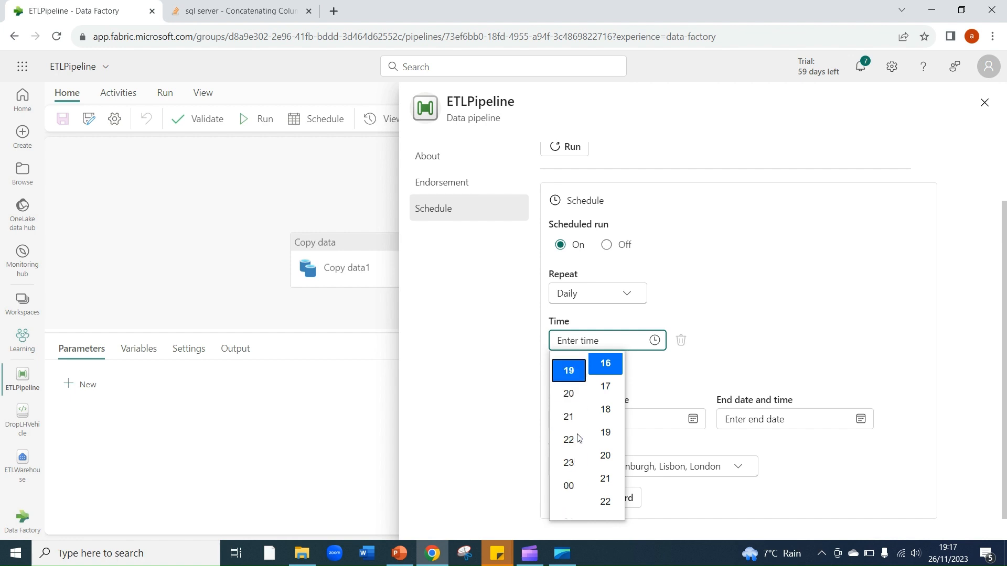
pyautogui.click(568, 384)
pyautogui.scroll(3, 604, 385)
pyautogui.scroll(5, 604, 384)
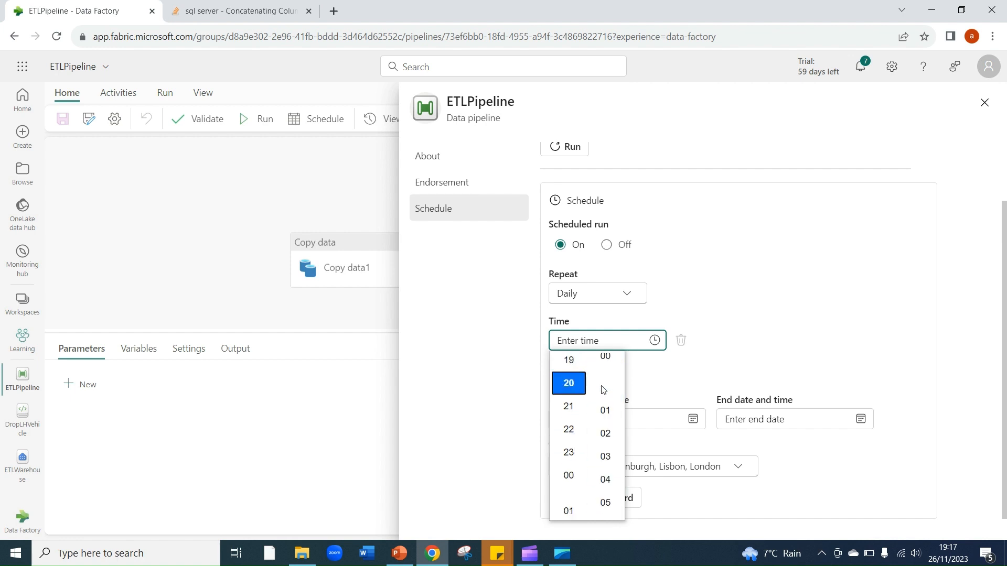
pyautogui.scroll(5, 606, 409)
pyautogui.click(667, 371)
# Set the schedule's start date to 26/11/2023 and end date to 26/03/2024, then apply the schedule and close its settings.
pyautogui.click(693, 419)
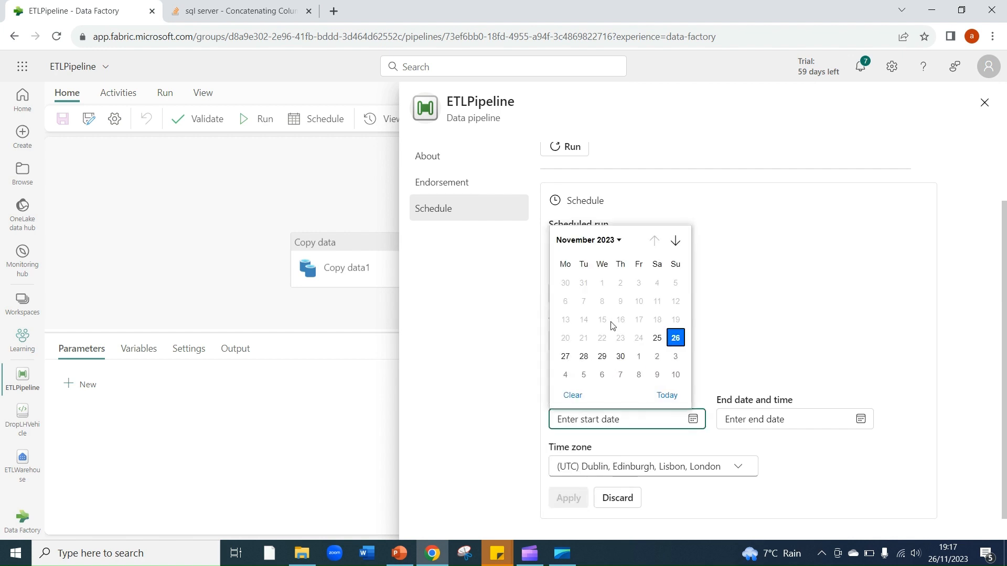
pyautogui.click(675, 338)
pyautogui.click(862, 417)
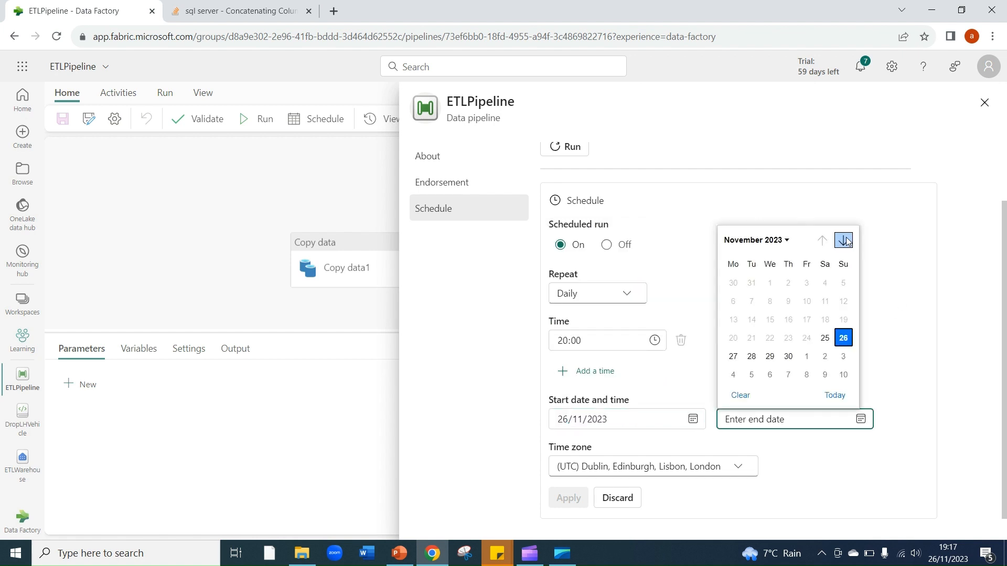
pyautogui.click(843, 240)
pyautogui.click(843, 240)
pyautogui.click(842, 240)
pyautogui.click(843, 241)
pyautogui.click(752, 356)
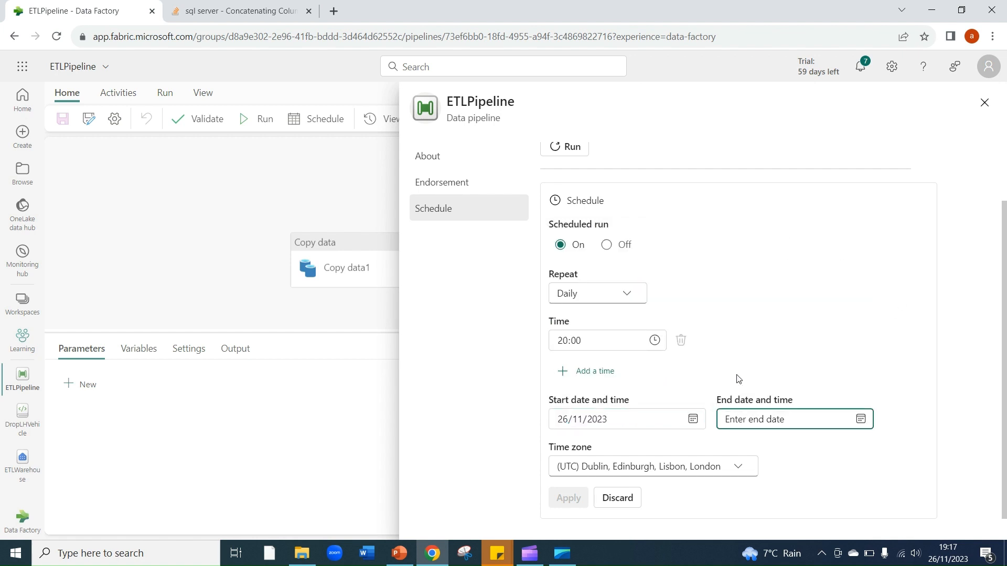
pyautogui.click(804, 441)
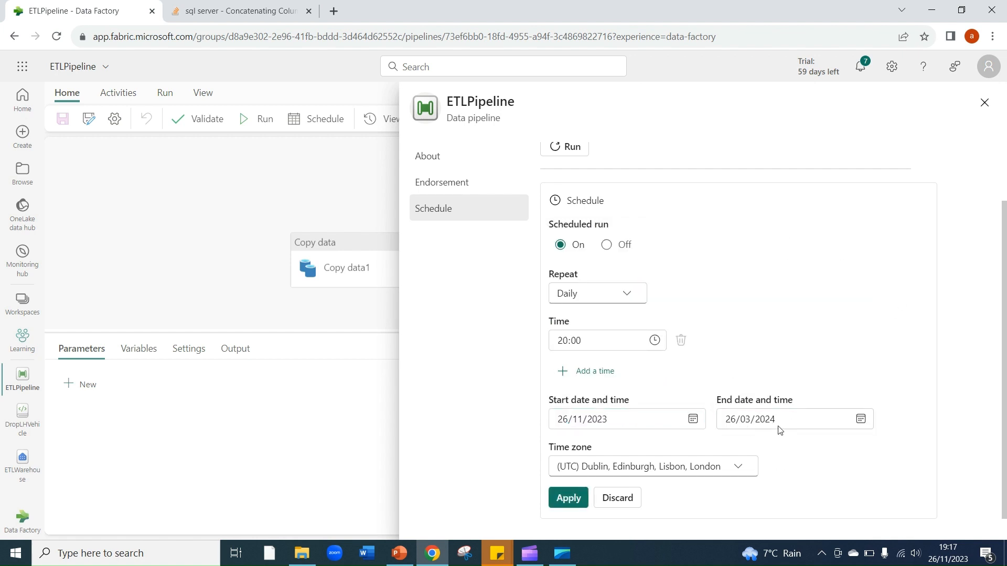
pyautogui.click(560, 501)
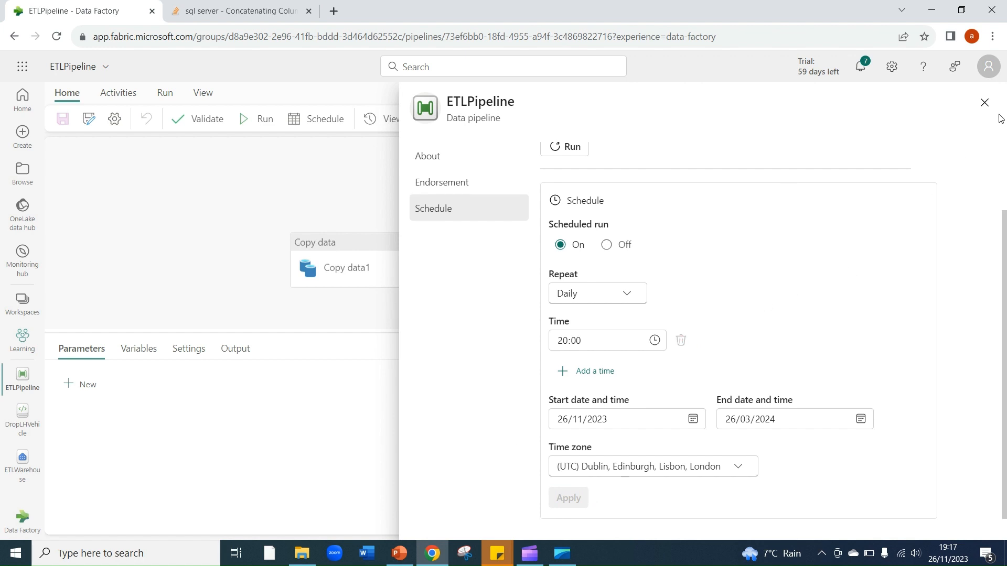
pyautogui.click(984, 103)
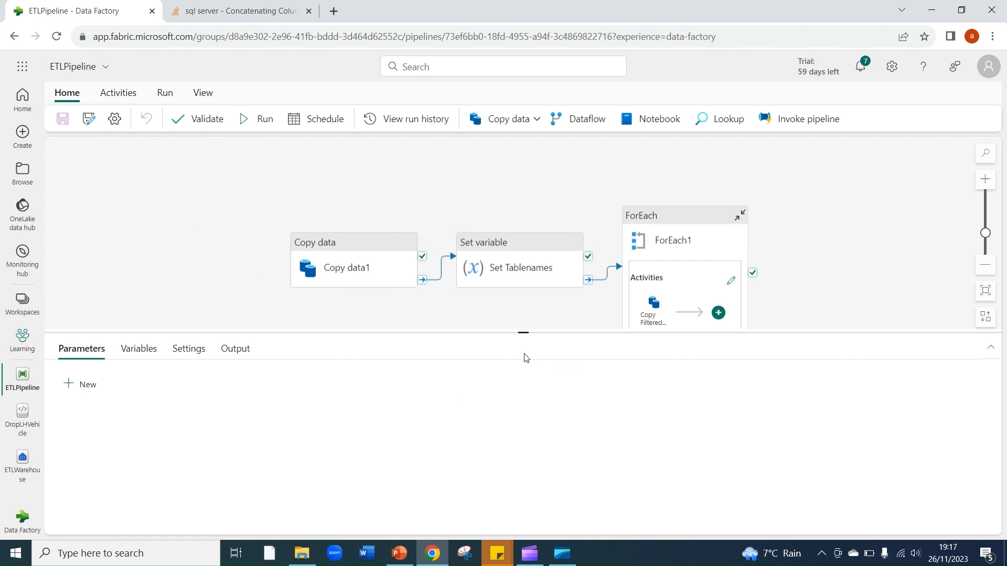
# Select the ForEach1 activity, enlarge its properties area and open its inner canvas.
pyautogui.moveTo(524, 334); pyautogui.dragTo(520, 385)
pyautogui.scroll(-2, 496, 346)
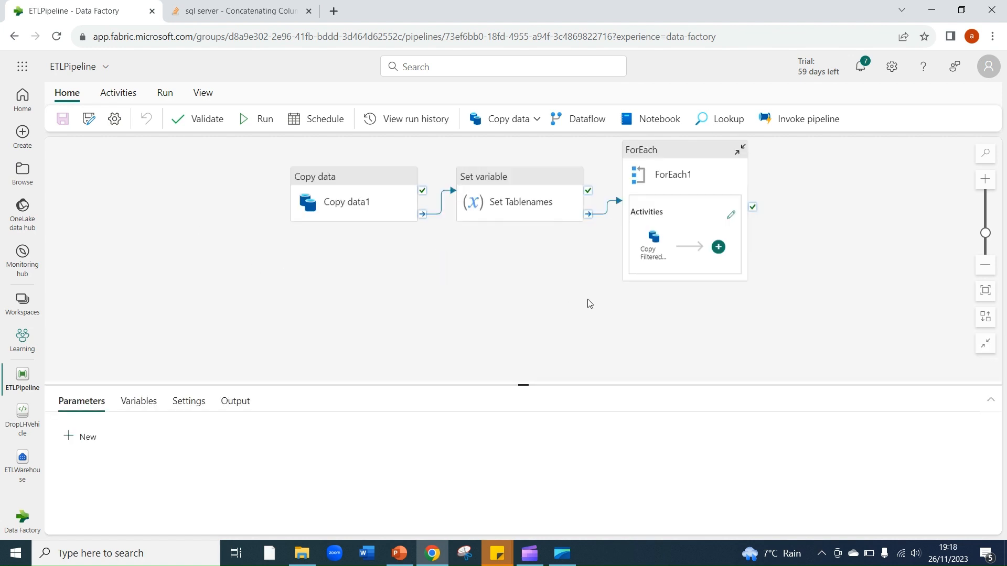
pyautogui.click(635, 265)
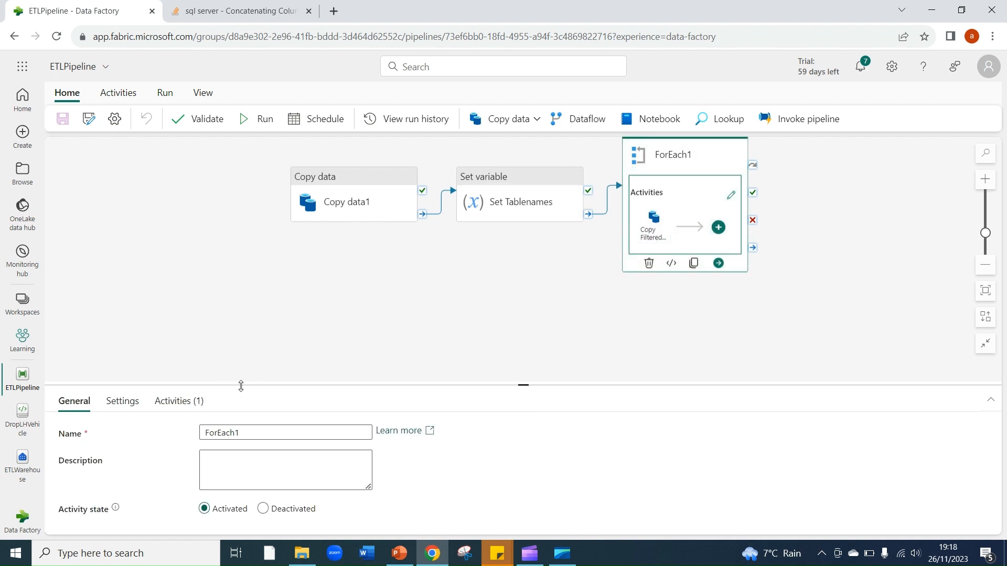
pyautogui.moveTo(528, 385); pyautogui.dragTo(523, 309)
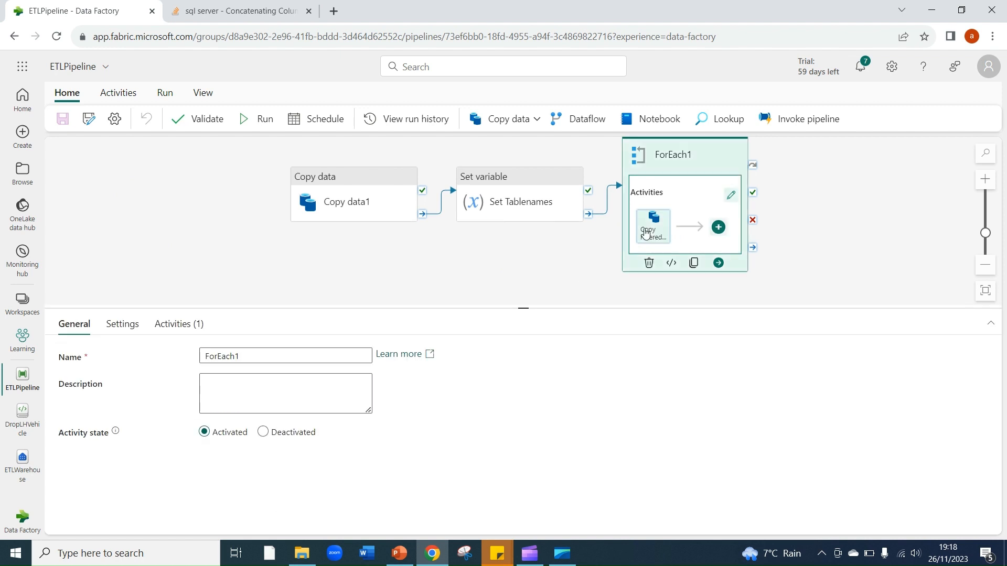
pyautogui.click(664, 223)
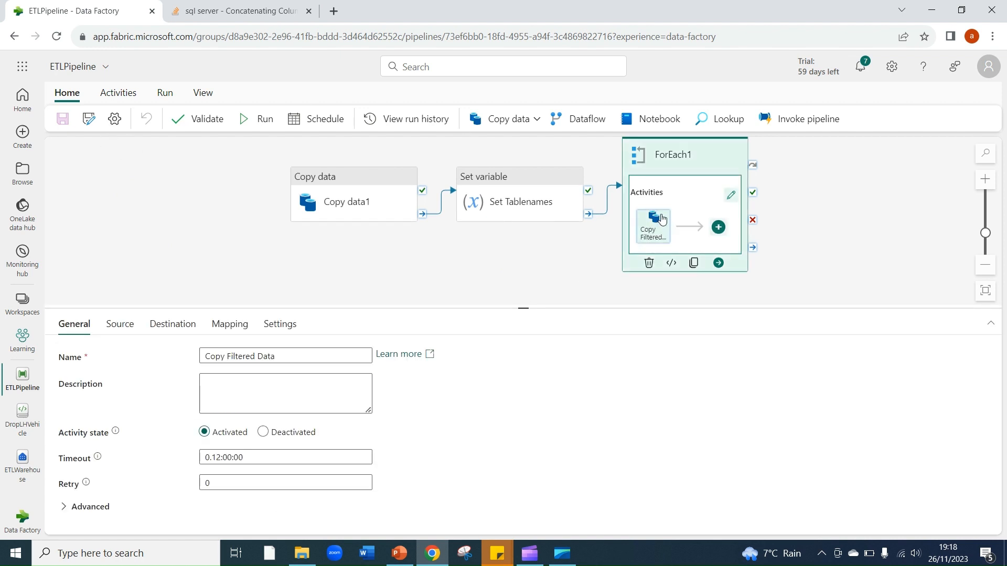
pyautogui.click(649, 164)
pyautogui.doubleClick(666, 156)
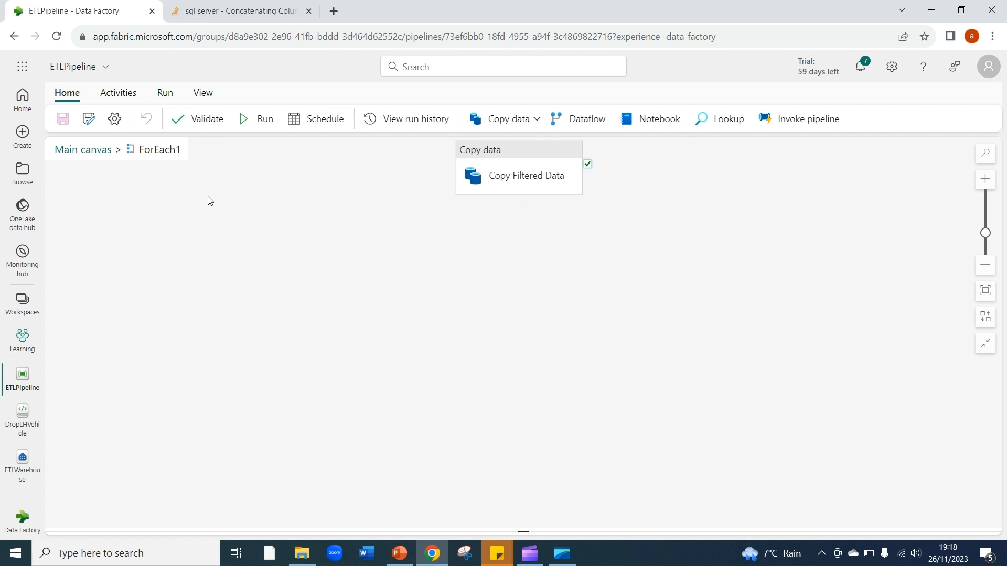
# Check the source settings of Copy Filtered Data and set its destination table option to Use existing.
pyautogui.click(527, 168)
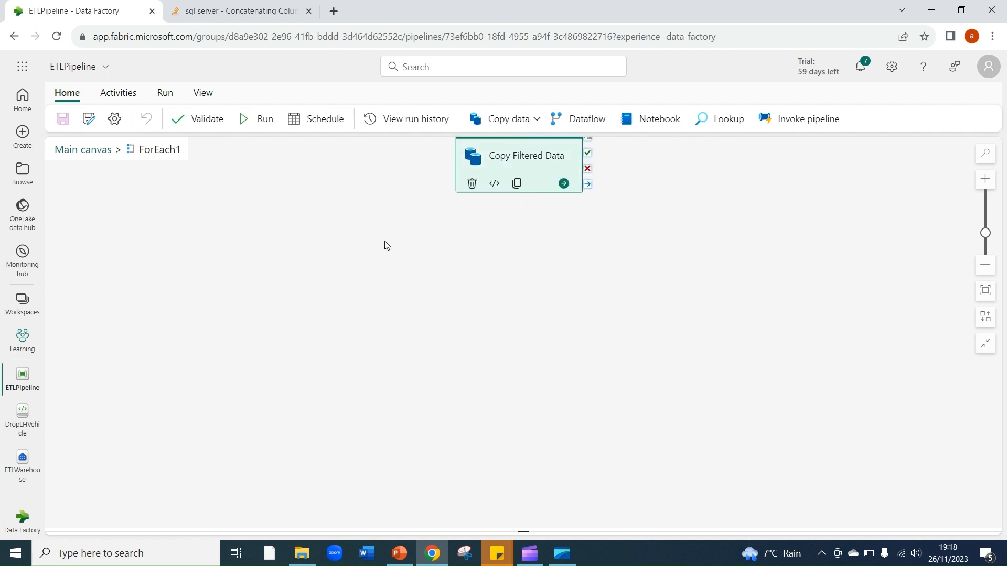
pyautogui.click(118, 323)
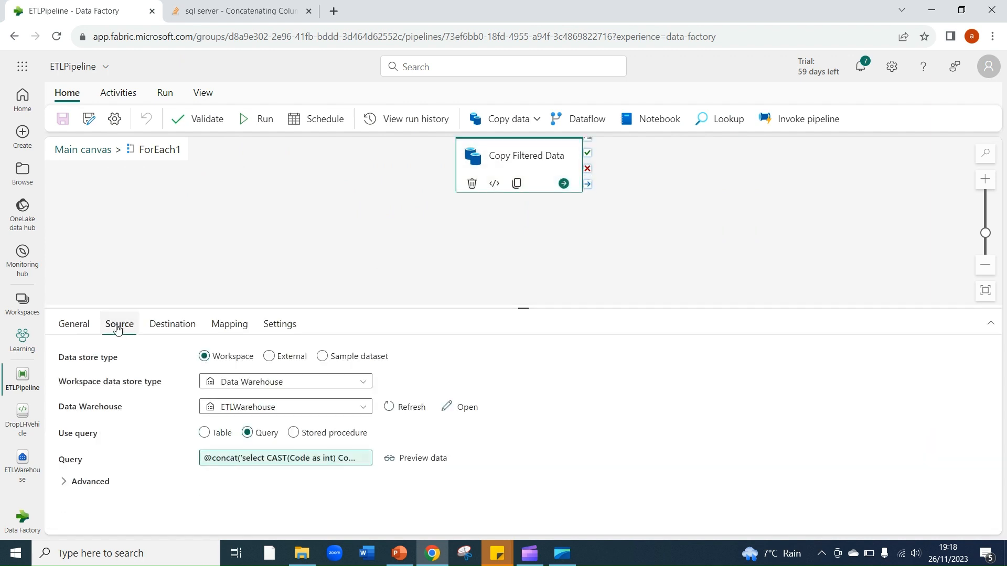
pyautogui.click(173, 325)
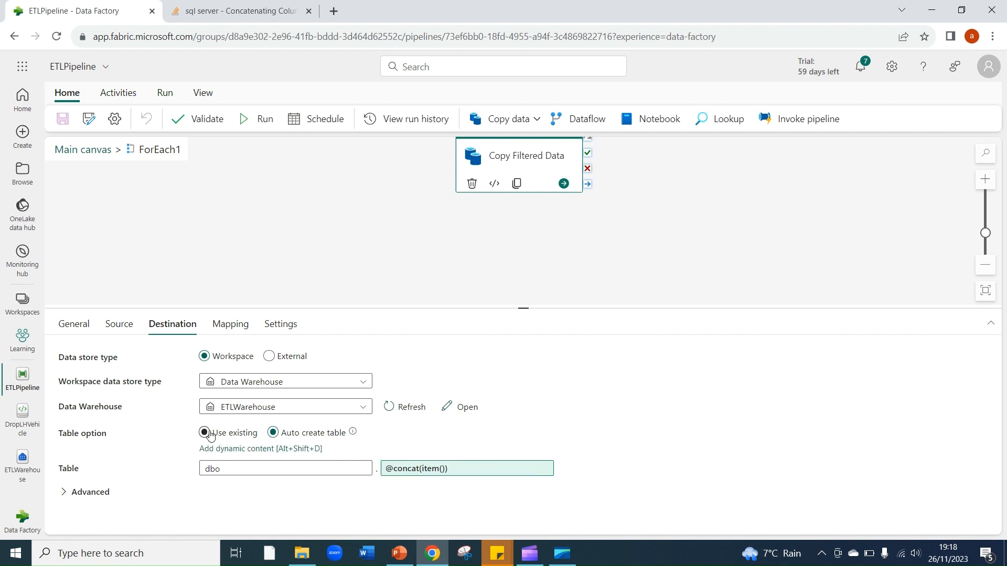
pyautogui.click(232, 437)
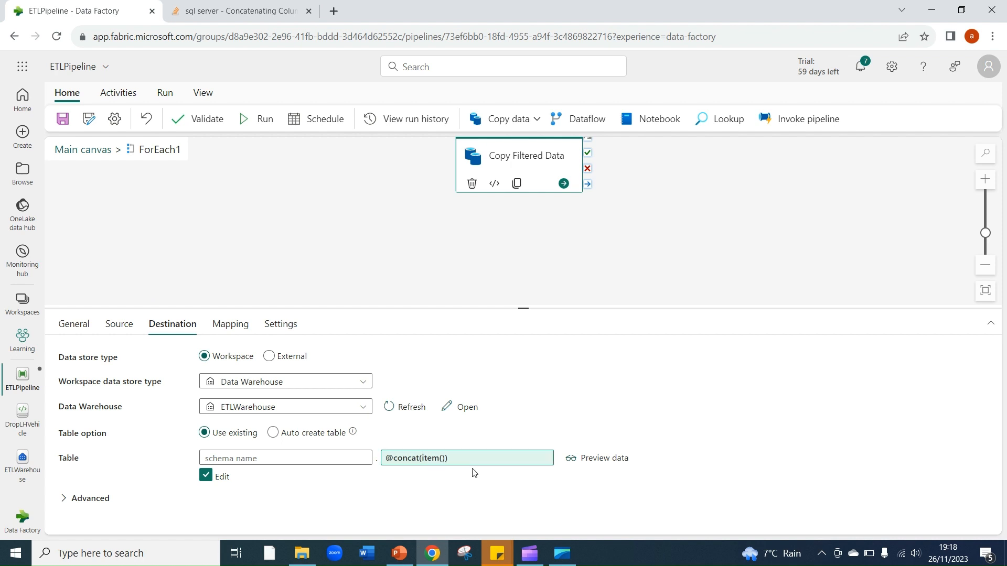
# Validate the pipeline, dismiss the validation output and return to the main canvas.
pyautogui.click(205, 123)
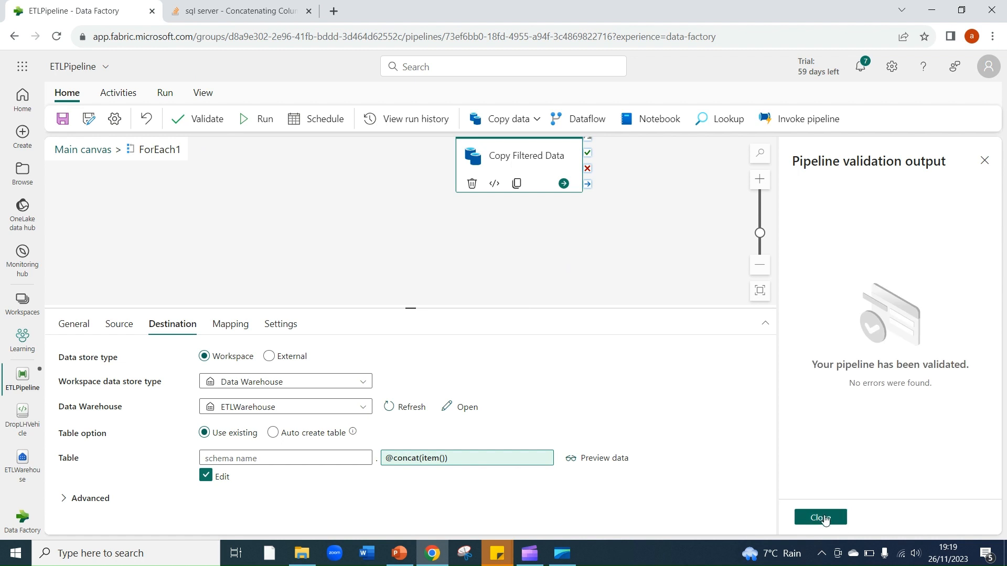
pyautogui.click(821, 517)
pyautogui.click(64, 149)
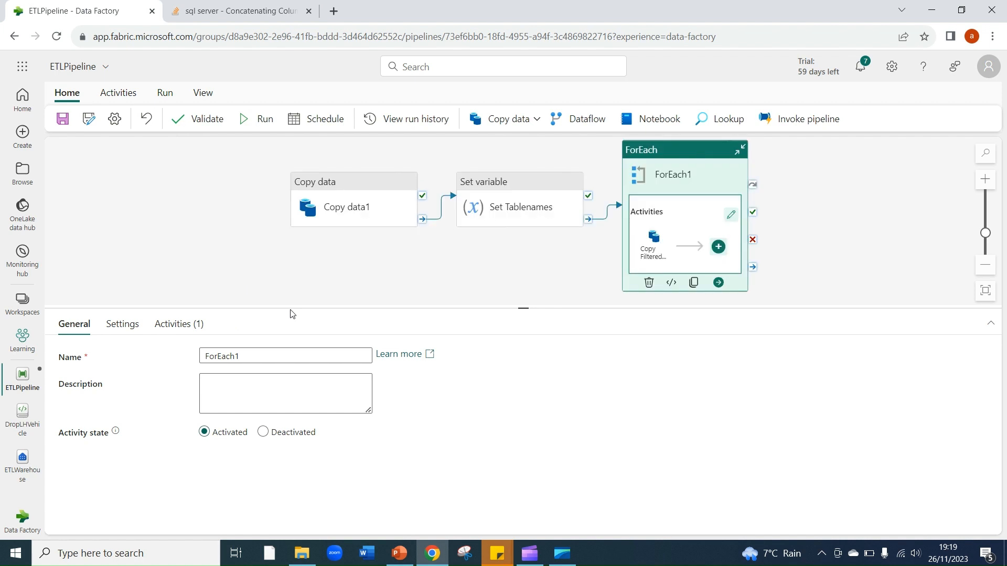
pyautogui.moveTo(530, 564)
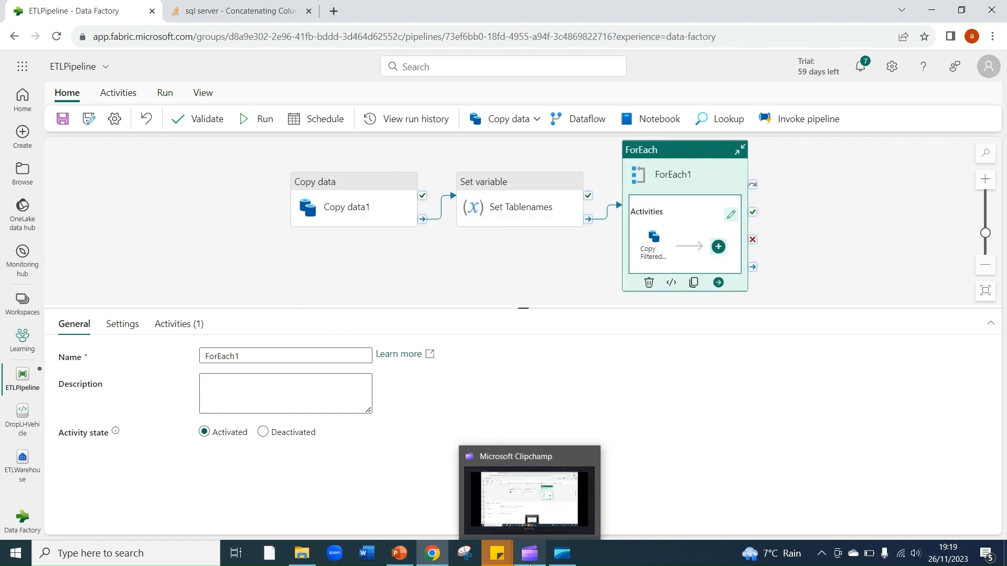